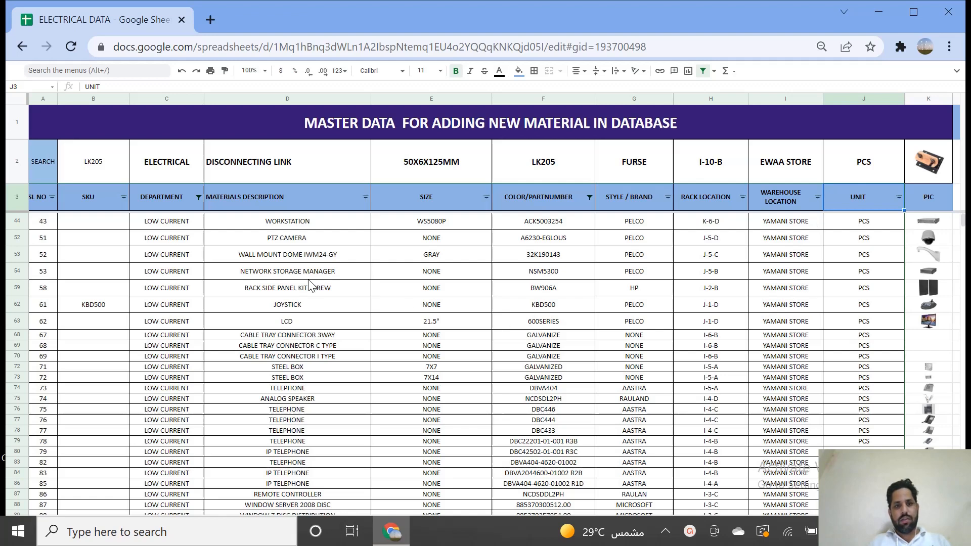
Select the sheet's merged title row, MASTER DATA FOR ADDING NEW MATERIAL IN DATABASE.
{"action": "left_click", "coordinate": [309, 279]}
{"action": "key", "text": "Up"}
{"action": "key", "text": "Up"}
{"action": "key", "text": "Up"}
{"action": "key", "text": "Up"}
{"action": "key", "text": "Up"}
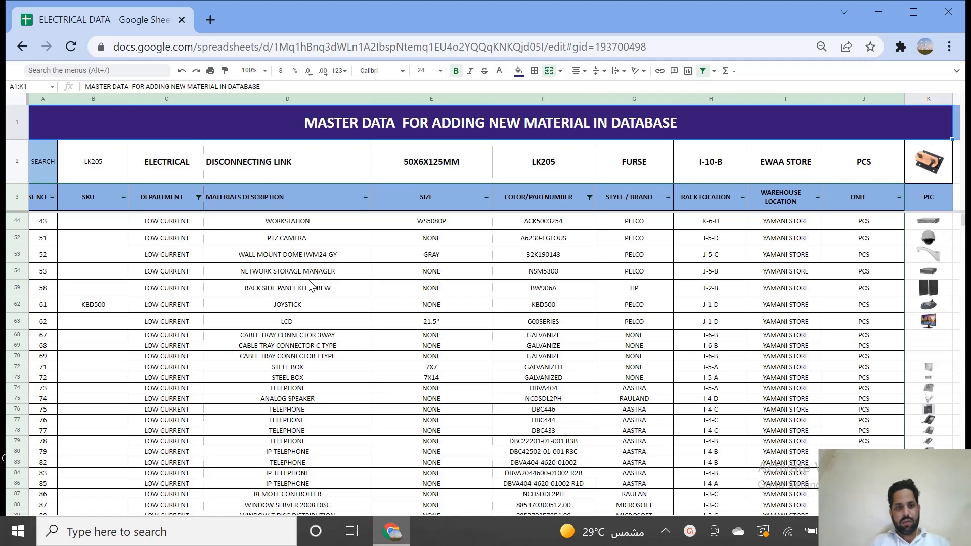
Examine the DEPARTMENT column from its header through the first LOW CURRENT material rows.
{"action": "left_click", "coordinate": [152, 196]}
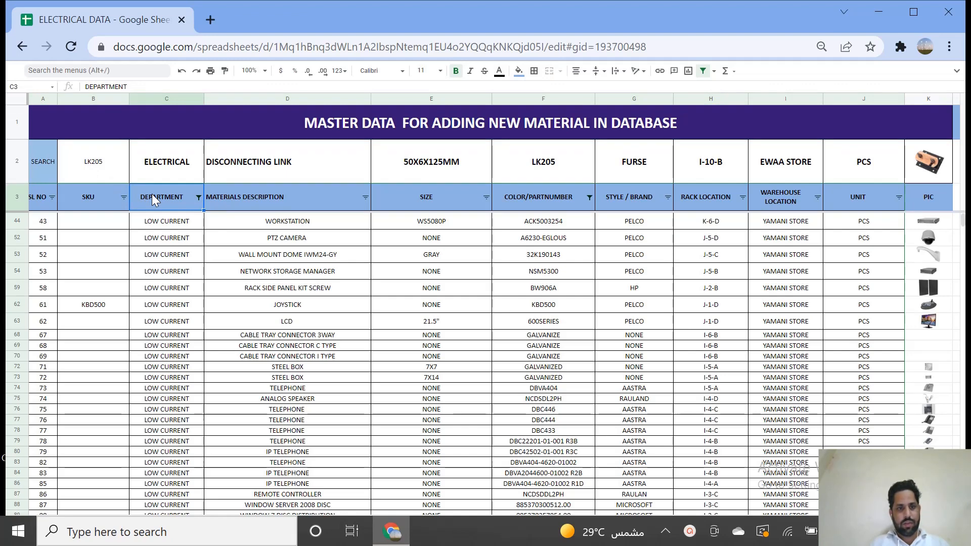
{"action": "key", "text": "Down"}
{"action": "key", "text": "Down"}
{"action": "key", "text": "Down"}
{"action": "key", "text": "Down"}
{"action": "key", "text": "Down"}
{"action": "key", "text": "Down"}
{"action": "key", "text": "Down"}
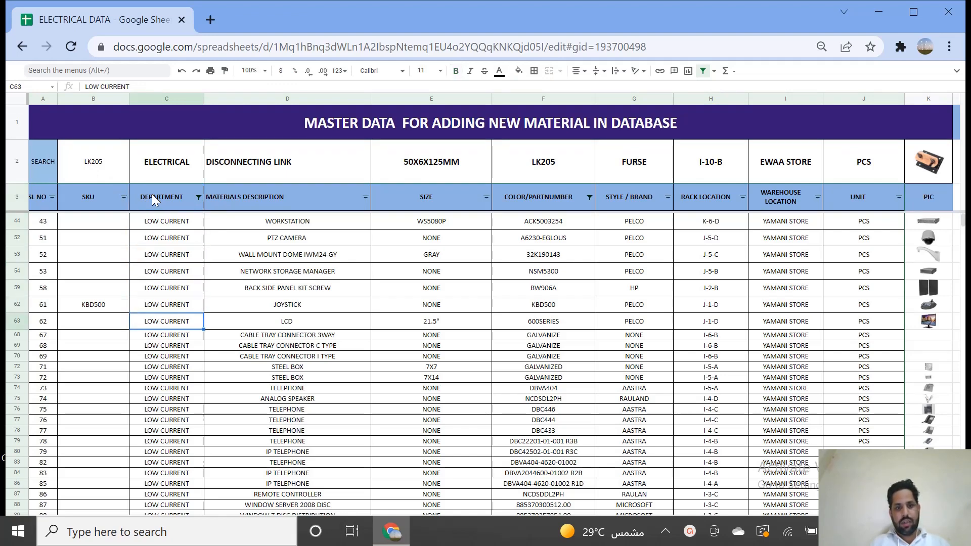
{"action": "key", "text": "Right"}
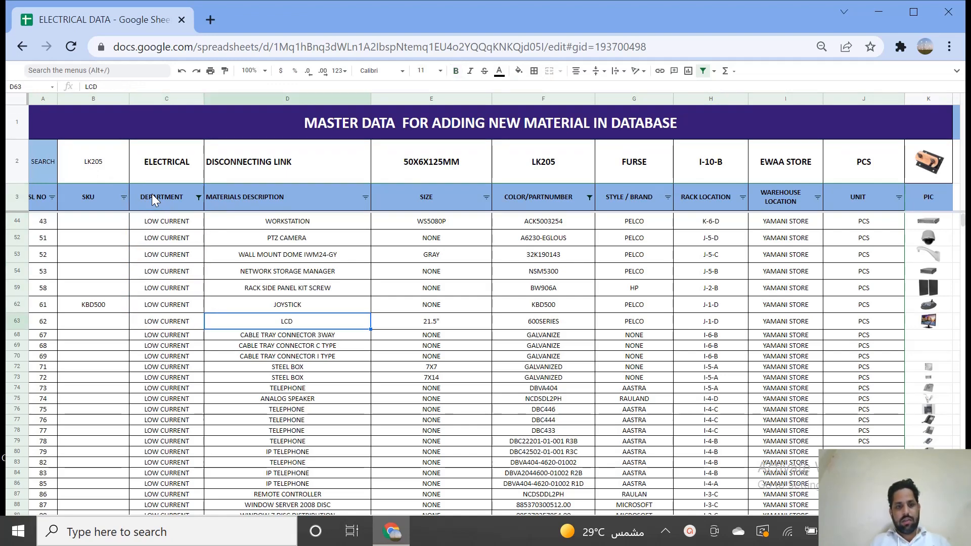
{"action": "key", "text": "Left"}
{"action": "key", "text": "Up"}
{"action": "key", "text": "Up"}
{"action": "key", "text": "Up"}
{"action": "key", "text": "Up"}
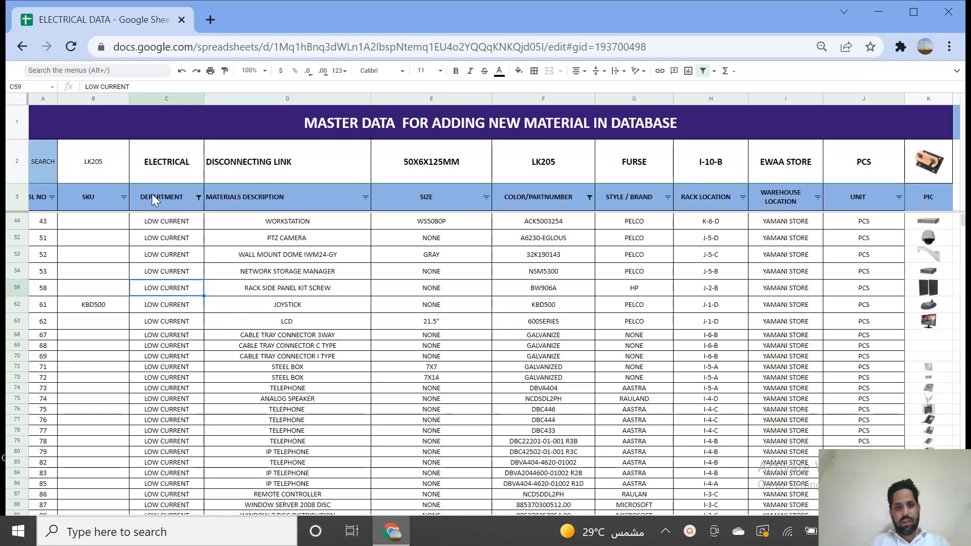
Look down the filtered LOW CURRENT rows of the DEPARTMENT column to review the listed materials.
{"action": "key", "text": "Down"}
{"action": "key", "text": "Down"}
{"action": "key", "text": "Down"}
{"action": "key", "text": "Down"}
{"action": "key", "text": "Down"}
{"action": "key", "text": "Down"}
{"action": "key", "text": "Down"}
{"action": "key", "text": "Down"}
{"action": "key", "text": "Down"}
{"action": "key", "text": "Down"}
{"action": "key", "text": "Down"}
{"action": "key", "text": "Down"}
{"action": "key", "text": "Down"}
{"action": "key", "text": "Down"}
{"action": "key", "text": "Down"}
{"action": "key", "text": "Down"}
{"action": "key", "text": "Down"}
{"action": "key", "text": "Down"}
{"action": "key", "text": "Down"}
{"action": "key", "text": "Down"}
{"action": "key", "text": "Down"}
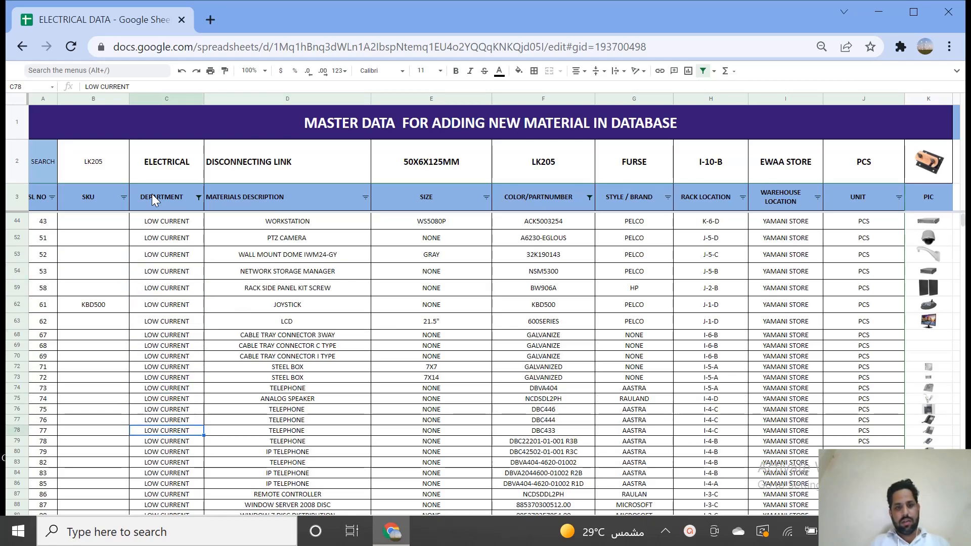
{"action": "key", "text": "Down"}
{"action": "key", "text": "Down"}
{"action": "key", "text": "Down"}
{"action": "key", "text": "Down"}
{"action": "key", "text": "Down"}
{"action": "key", "text": "Down"}
{"action": "key", "text": "Down"}
{"action": "key", "text": "Down"}
{"action": "key", "text": "Down"}
{"action": "key", "text": "Down"}
{"action": "key", "text": "Down"}
{"action": "key", "text": "Down"}
{"action": "key", "text": "Down"}
{"action": "key", "text": "Down"}
{"action": "key", "text": "Down"}
{"action": "key", "text": "Down"}
{"action": "key", "text": "Down"}
{"action": "key", "text": "Down"}
{"action": "key", "text": "Down"}
{"action": "key", "text": "Down"}
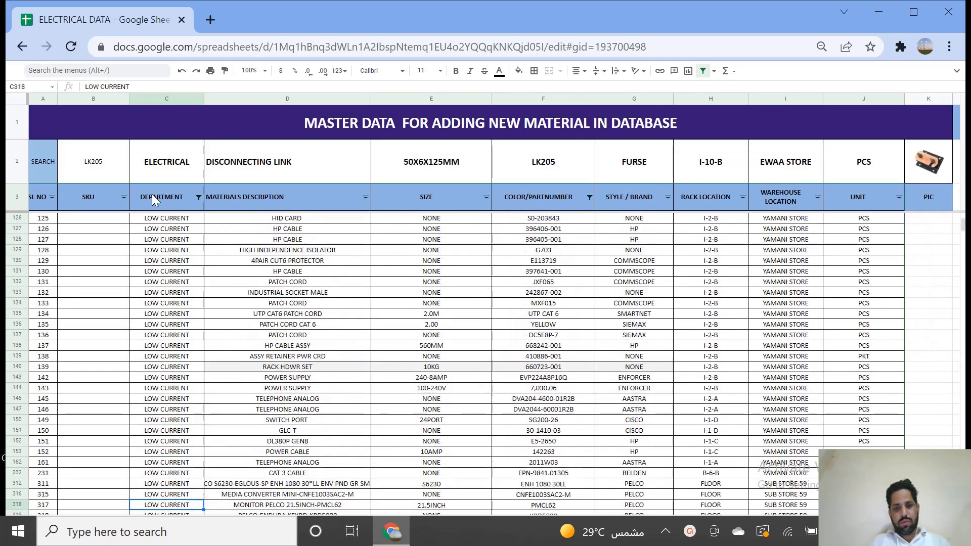
Review the LOW CURRENT rows back up the DEPARTMENT column and return to the title row.
{"action": "key", "text": "Up"}
{"action": "key", "text": "Up"}
{"action": "key", "text": "Up"}
{"action": "key", "text": "Up"}
{"action": "key", "text": "Up"}
{"action": "key", "text": "Up"}
{"action": "key", "text": "Up"}
{"action": "key", "text": "Up"}
{"action": "key", "text": "Up"}
{"action": "key", "text": "Up"}
{"action": "key", "text": "Up"}
{"action": "key", "text": "Up"}
{"action": "key", "text": "Up"}
{"action": "key", "text": "Up"}
{"action": "key", "text": "Up"}
{"action": "key", "text": "Up"}
{"action": "key", "text": "Up"}
{"action": "key", "text": "Up"}
{"action": "key", "text": "Up"}
{"action": "key", "text": "Up"}
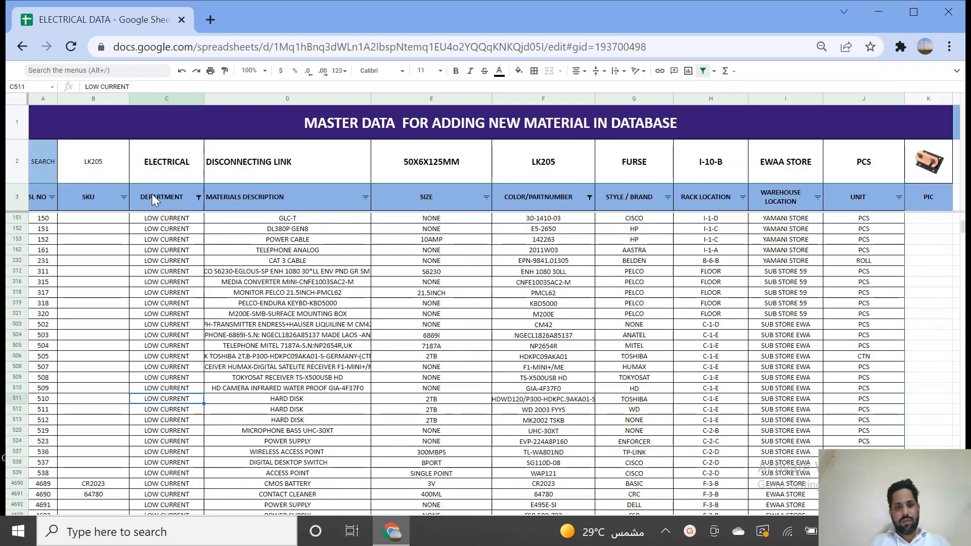
{"action": "key", "text": "Up"}
{"action": "key", "text": "Up"}
{"action": "key", "text": "Up"}
{"action": "key", "text": "Up"}
{"action": "key", "text": "Up"}
{"action": "key", "text": "Up"}
{"action": "key", "text": "Up"}
{"action": "key", "text": "Up"}
{"action": "key", "text": "Up"}
{"action": "key", "text": "Up"}
{"action": "key", "text": "Up"}
{"action": "key", "text": "Up"}
{"action": "key", "text": "Up"}
{"action": "key", "text": "Up"}
{"action": "key", "text": "Up"}
{"action": "key", "text": "Up"}
{"action": "key", "text": "Up"}
{"action": "key", "text": "Up"}
{"action": "key", "text": "Up"}
{"action": "key", "text": "Up"}
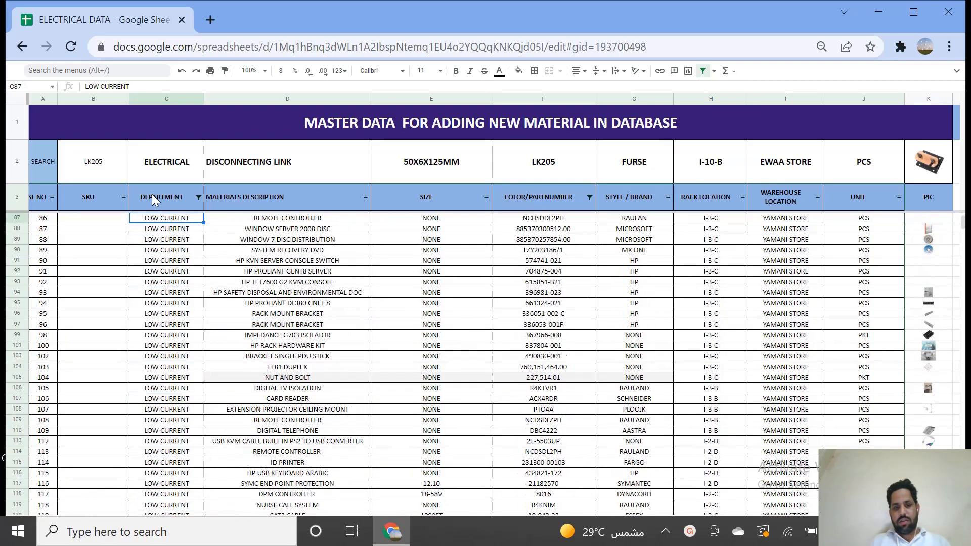
{"action": "key", "text": "Up"}
{"action": "key", "text": "Up"}
{"action": "key", "text": "Up"}
{"action": "key", "text": "Up"}
{"action": "key", "text": "Up"}
{"action": "key", "text": "Up"}
{"action": "key", "text": "Up"}
{"action": "key", "text": "Up"}
{"action": "key", "text": "Up"}
{"action": "key", "text": "Up"}
{"action": "key", "text": "Up"}
{"action": "key", "text": "Up"}
{"action": "key", "text": "Up"}
{"action": "key", "text": "Up"}
{"action": "key", "text": "Up"}
{"action": "key", "text": "Up"}
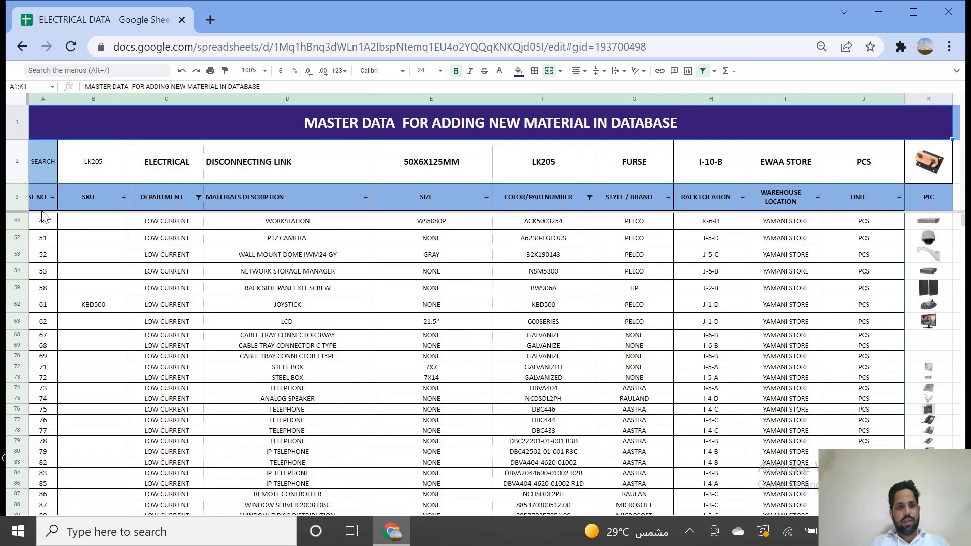
Examine the WORKSTATION record's fields one by one, from its SKU cell across to its PIC cell.
{"action": "left_click", "coordinate": [89, 226]}
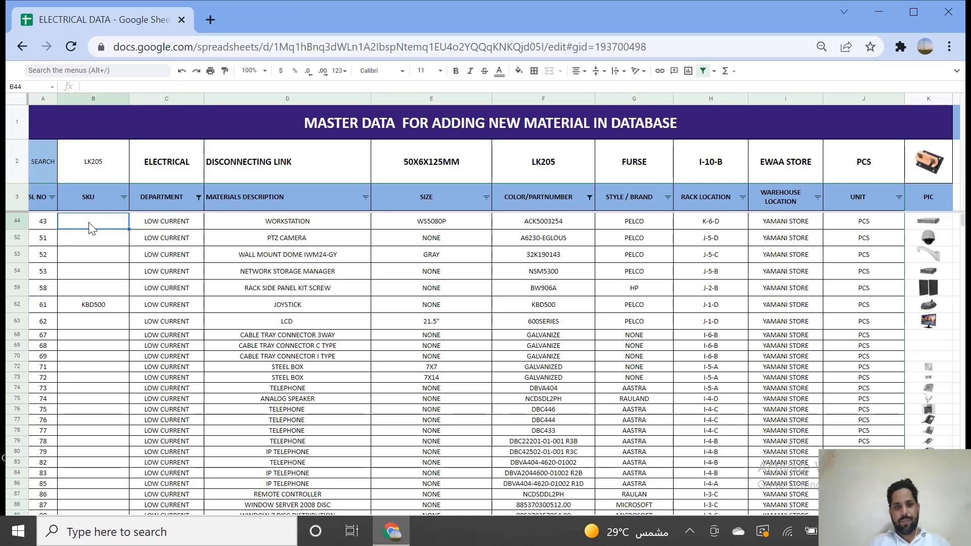
{"action": "key", "text": "Tab"}
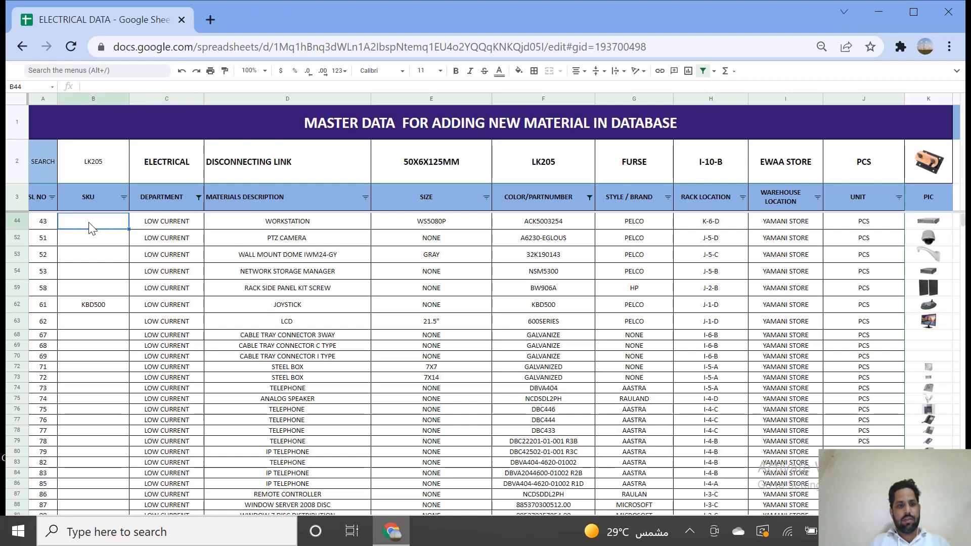
{"action": "key", "text": "Right"}
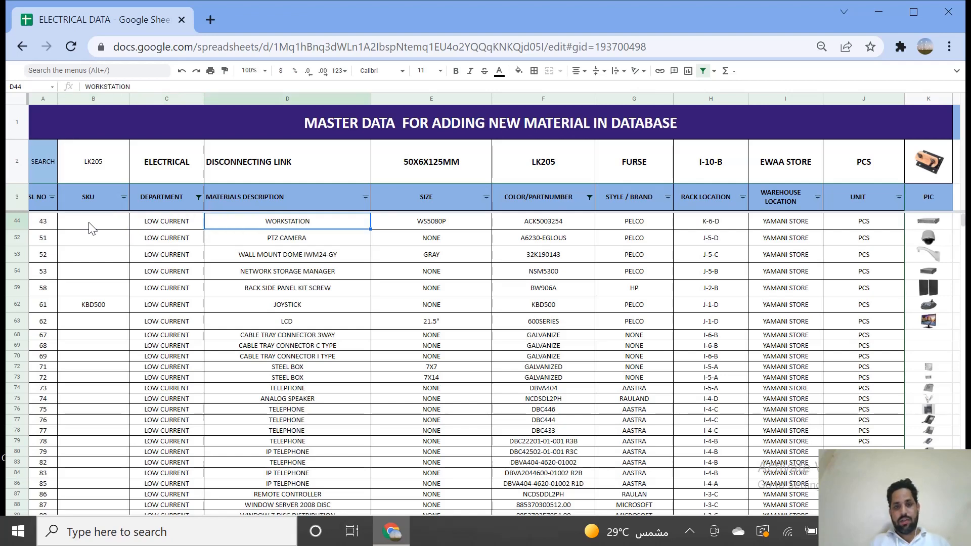
{"action": "key", "text": "Right"}
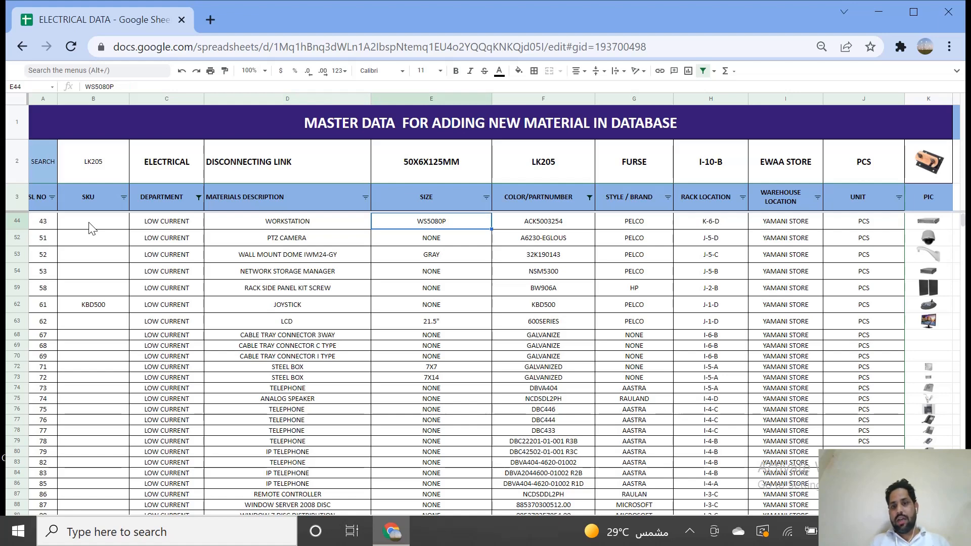
{"action": "key", "text": "Right"}
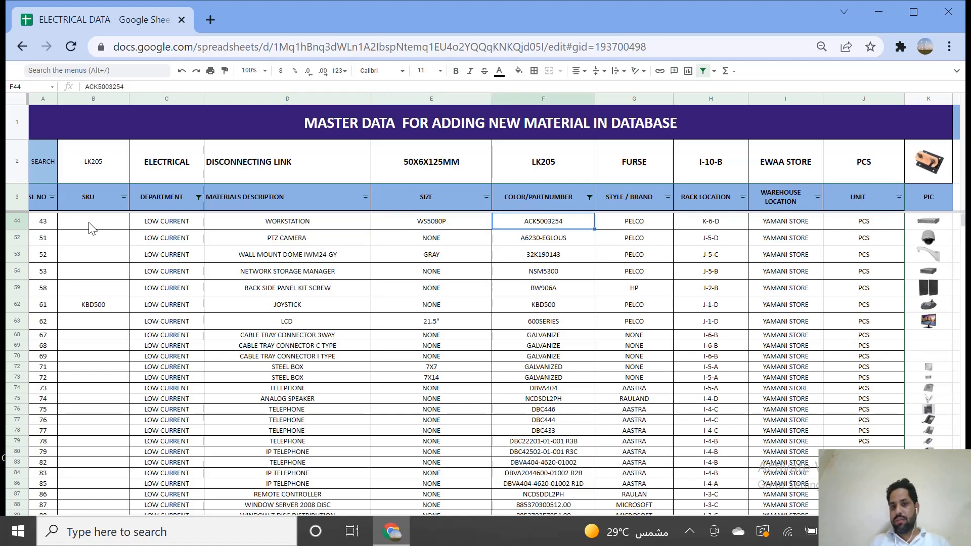
{"action": "key", "text": "Right"}
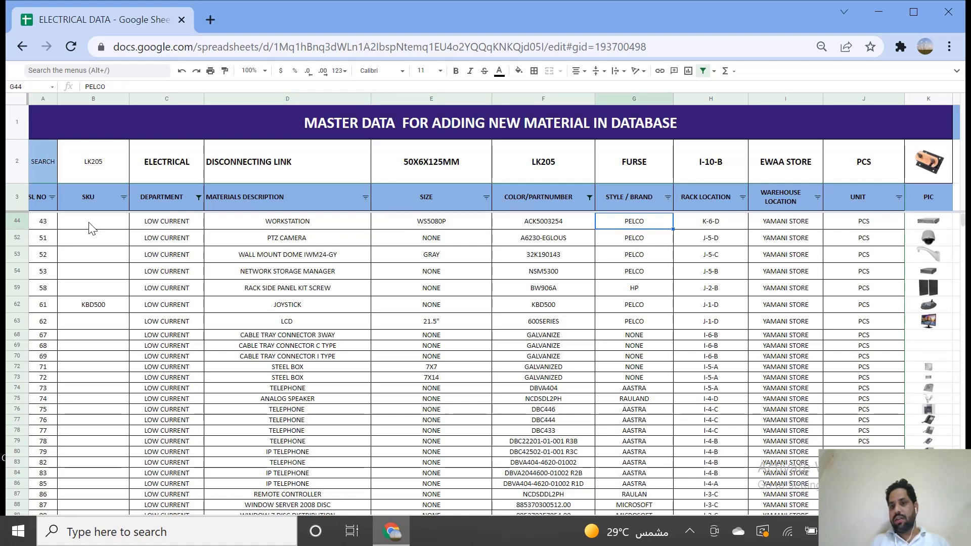
{"action": "key", "text": "Right"}
{"action": "key", "text": "Right"}
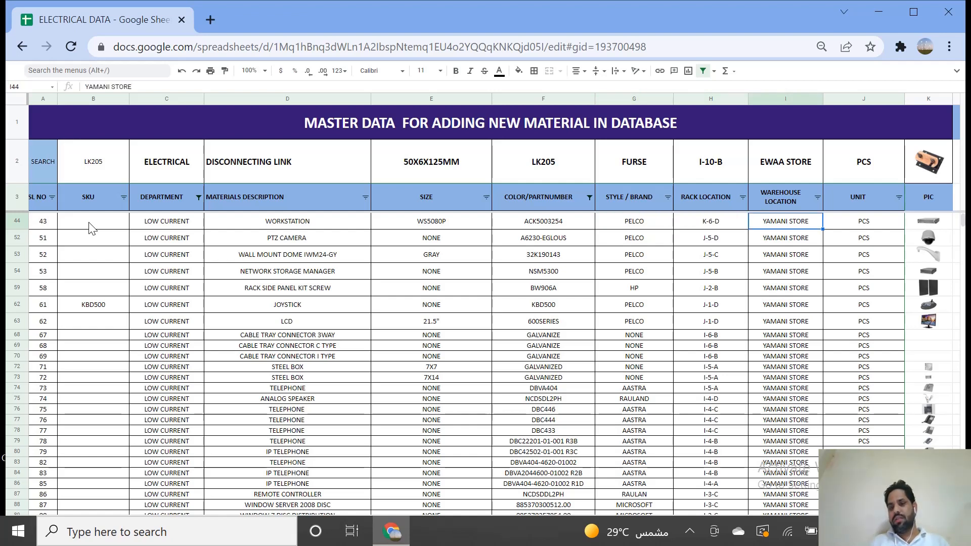
{"action": "key", "text": "Left"}
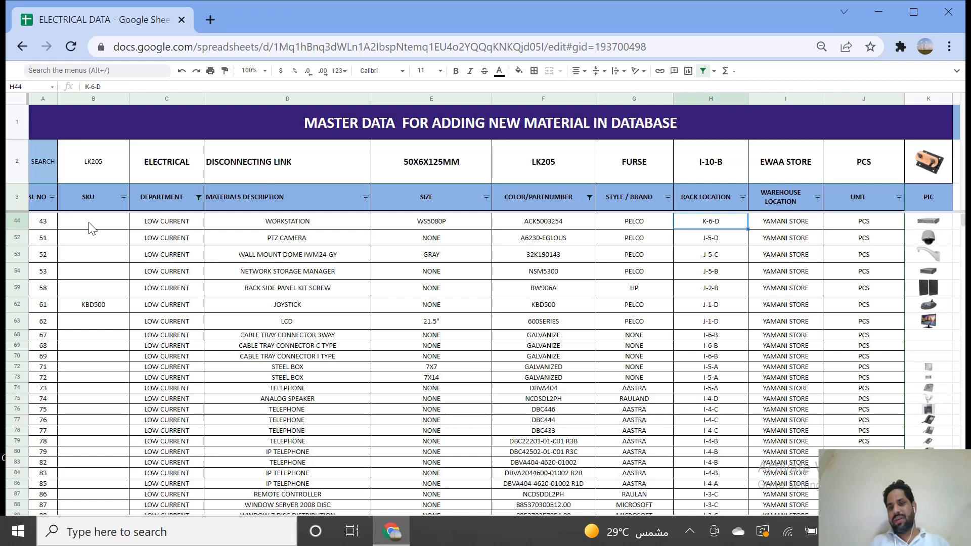
{"action": "key", "text": "Right"}
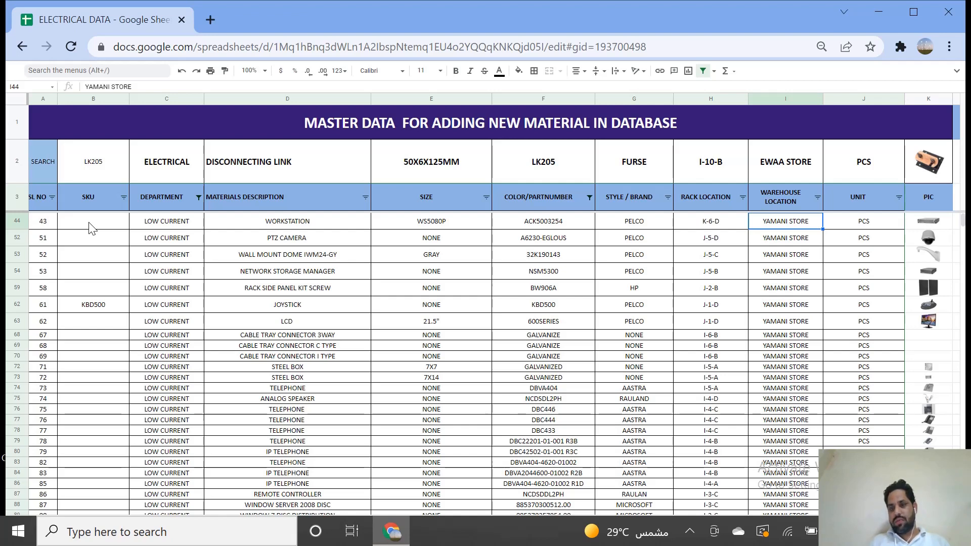
{"action": "key", "text": "Right"}
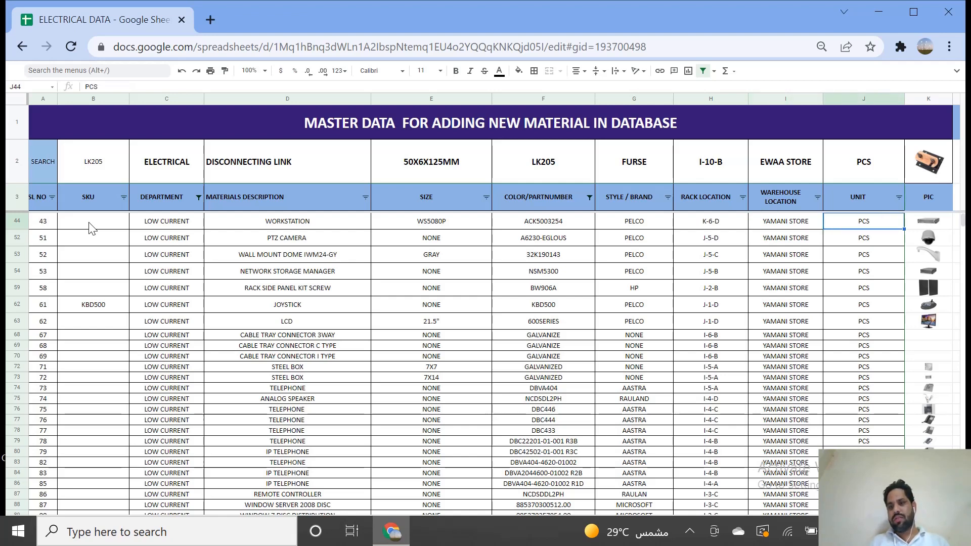
{"action": "key", "text": "Right"}
{"action": "key", "text": "Right"}
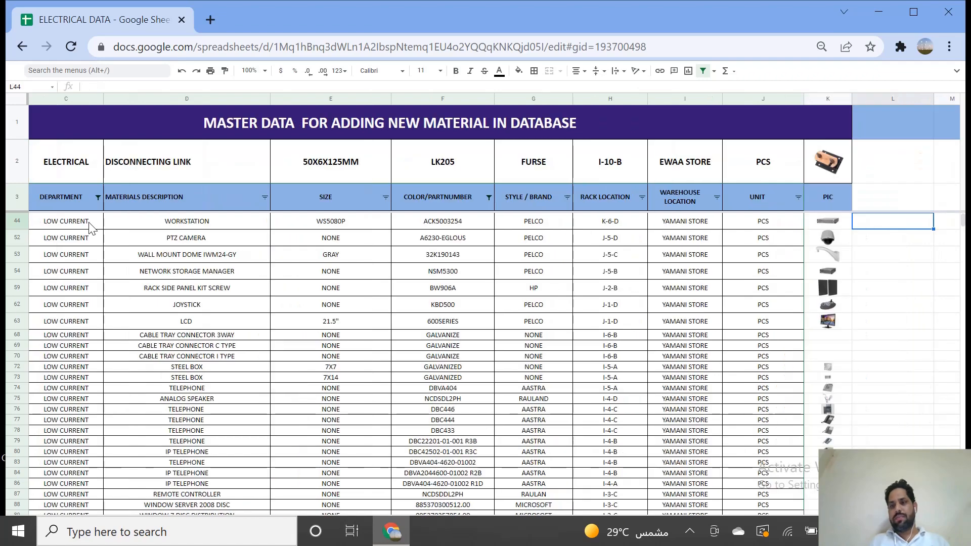
{"action": "key", "text": "Left"}
{"action": "key", "text": "Left"}
{"action": "key", "text": "Left"}
{"action": "key", "text": "Left"}
{"action": "key", "text": "Right"}
{"action": "key", "text": "Right"}
{"action": "key", "text": "Right"}
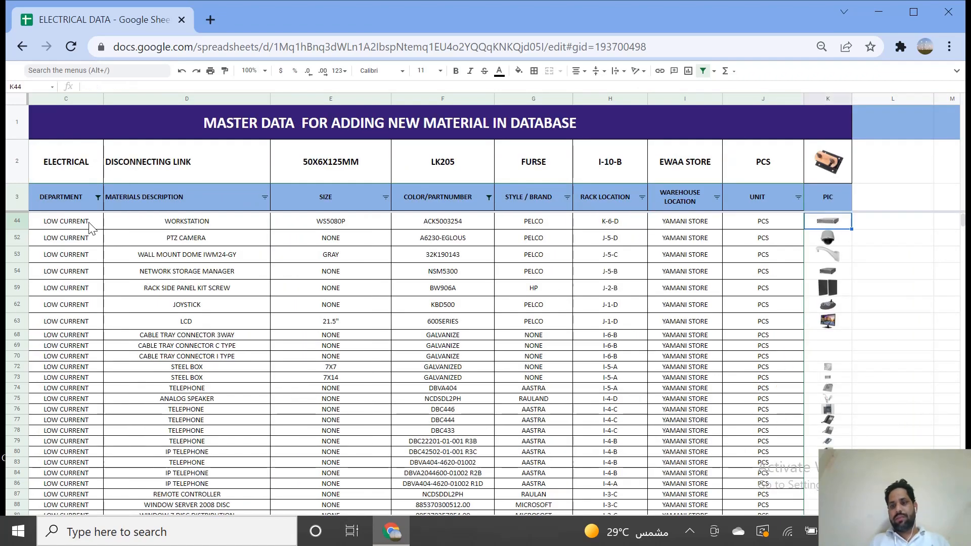
Go over the WORKSTATION record's fields again from the SKU cell, ending on its PIC cell.
{"action": "key", "text": "Left"}
{"action": "key", "text": "Left"}
{"action": "key", "text": "Left"}
{"action": "key", "text": "Left"}
{"action": "key", "text": "Left"}
{"action": "key", "text": "Left"}
{"action": "key", "text": "Left"}
{"action": "key", "text": "Left"}
{"action": "key", "text": "Left"}
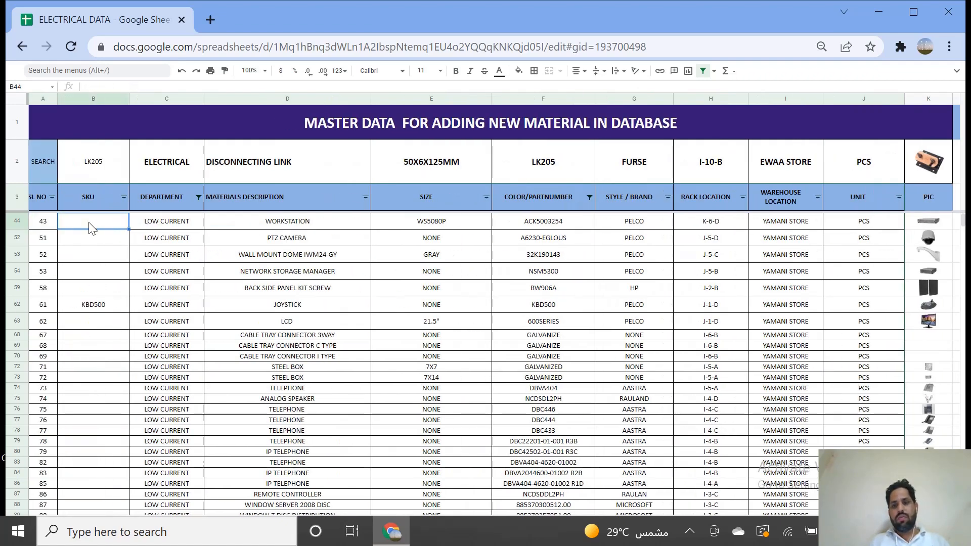
{"action": "key", "text": "Right"}
{"action": "key", "text": "Right"}
{"action": "key", "text": "Right"}
{"action": "key", "text": "Right"}
{"action": "key", "text": "Right"}
{"action": "key", "text": "Right"}
{"action": "key", "text": "Right"}
{"action": "key", "text": "Right"}
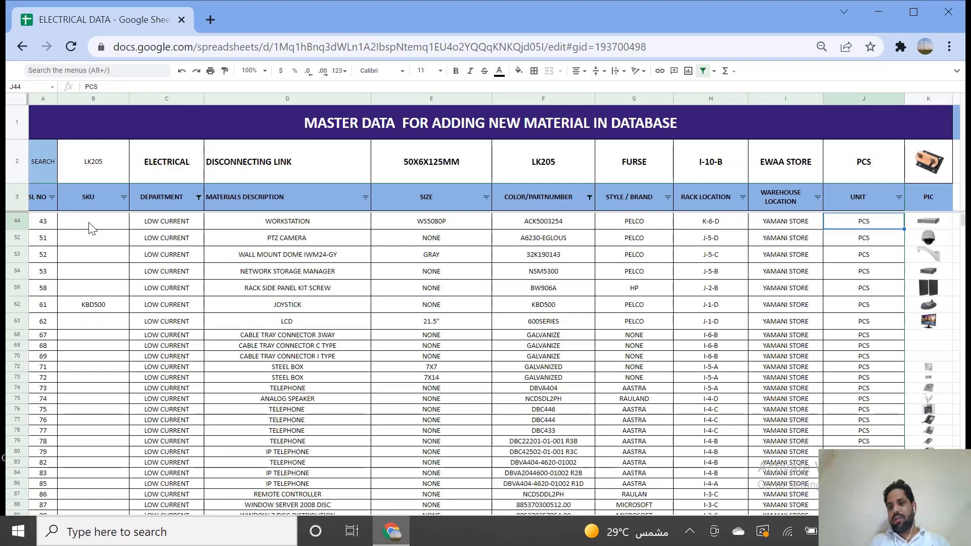
{"action": "key", "text": "Left"}
{"action": "key", "text": "Right"}
{"action": "key", "text": "Right"}
{"action": "key", "text": "Right"}
{"action": "key", "text": "Left"}
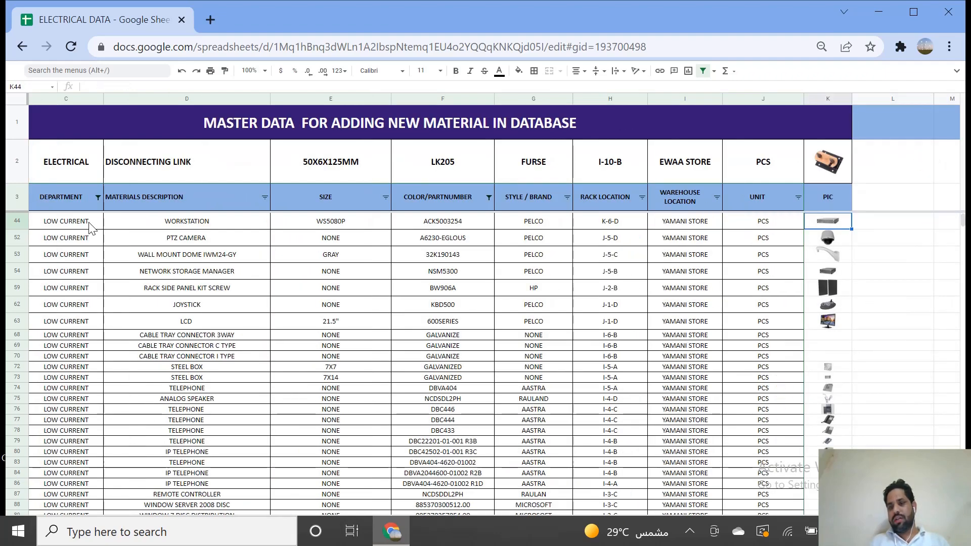
Review the WORKSTATION record's fields in reverse order, from its PIC cell back to its SL NO cell.
{"action": "key", "text": "Left"}
{"action": "key", "text": "Left"}
{"action": "key", "text": "Left"}
{"action": "key", "text": "Left"}
{"action": "key", "text": "Left"}
{"action": "key", "text": "Left"}
{"action": "key", "text": "Left"}
{"action": "key", "text": "Left"}
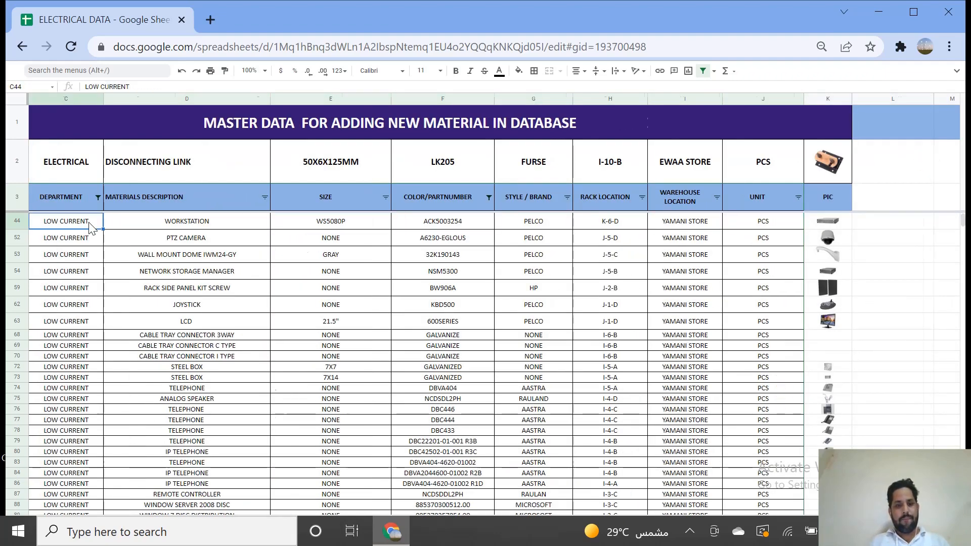
{"action": "key", "text": "Left"}
{"action": "key", "text": "Left"}
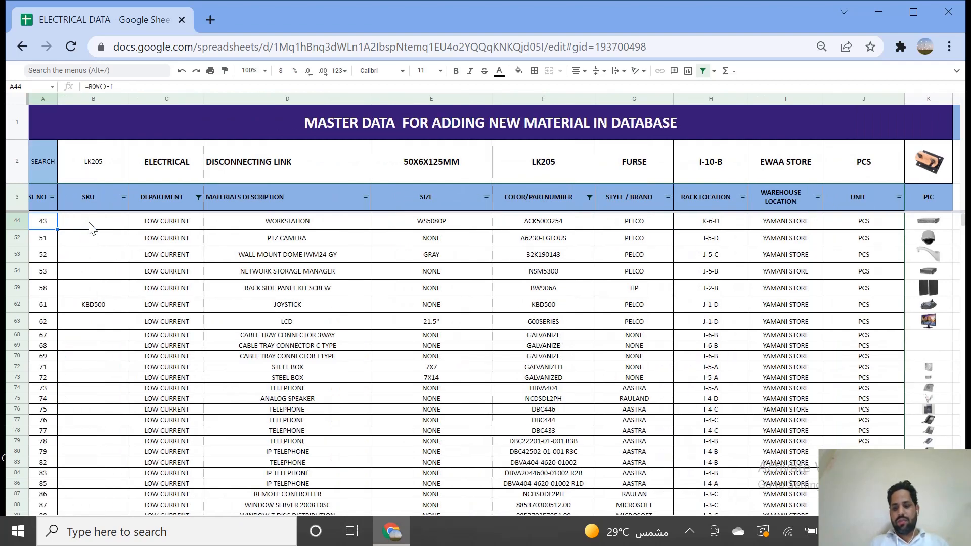
Show the spreadsheet in full screen and look down the MATERIALS DESCRIPTION column from the search row to the ANALOG SPEAKER row.
{"action": "key", "text": "F11"}
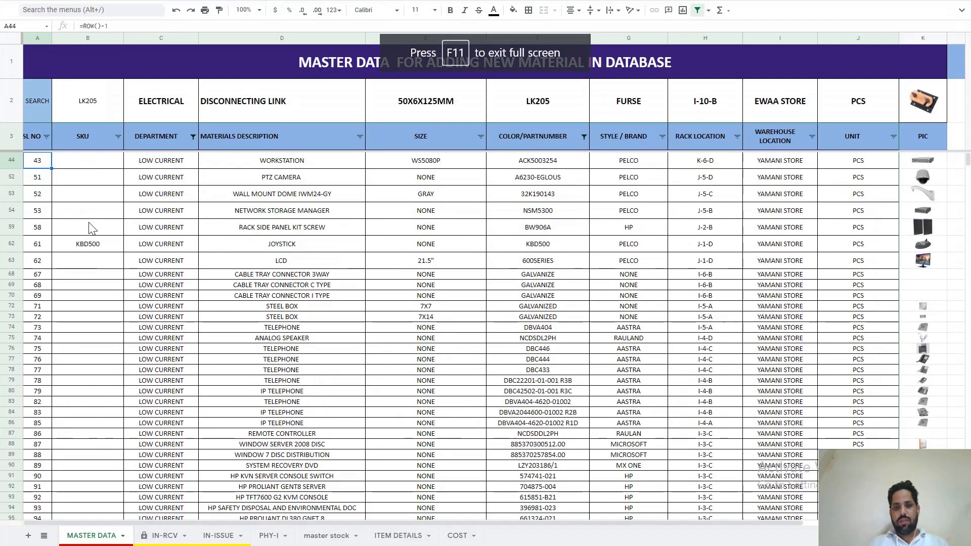
{"action": "left_click", "coordinate": [233, 197]}
{"action": "key", "text": "Up"}
{"action": "key", "text": "Up"}
{"action": "key", "text": "Up"}
{"action": "key", "text": "Up"}
{"action": "key", "text": "Up"}
{"action": "key", "text": "Down"}
{"action": "key", "text": "Down"}
{"action": "key", "text": "Down"}
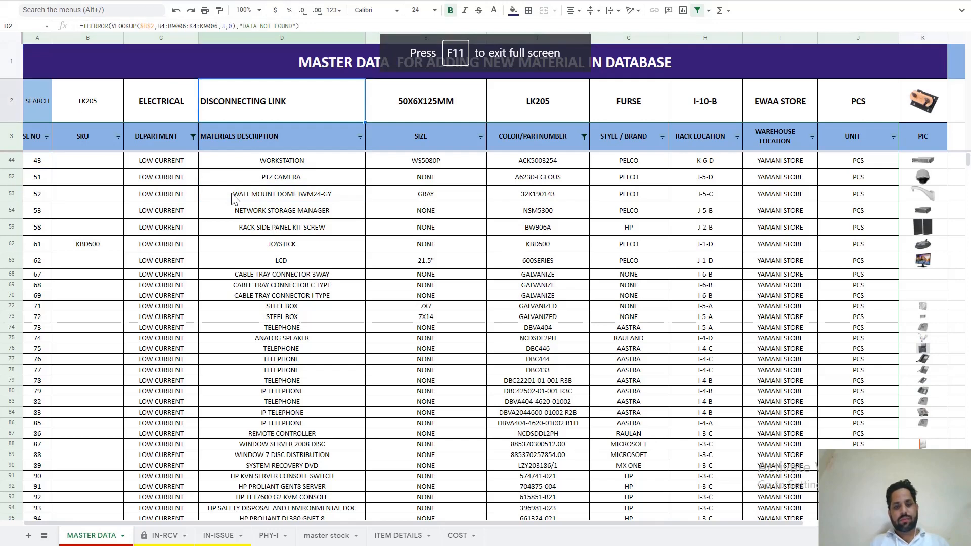
{"action": "key", "text": "Down"}
{"action": "key", "text": "Down"}
{"action": "key", "text": "Down"}
{"action": "key", "text": "Down"}
{"action": "key", "text": "Down"}
{"action": "key", "text": "Down"}
{"action": "key", "text": "Down"}
{"action": "key", "text": "Down"}
{"action": "key", "text": "Down"}
{"action": "key", "text": "Down"}
{"action": "key", "text": "Down"}
{"action": "key", "text": "Down"}
{"action": "key", "text": "Down"}
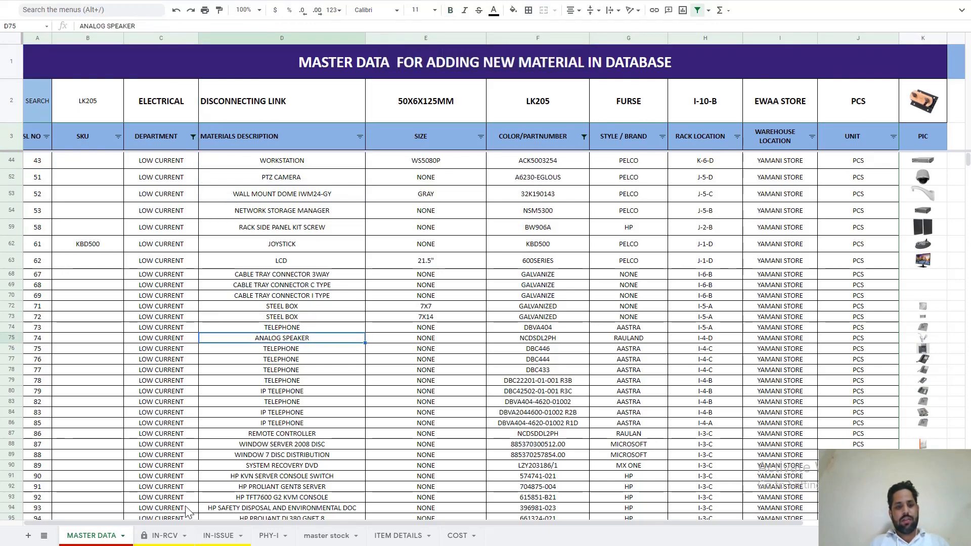
View the workbook's other sheets one by one: IN-RCV, IN-ISSUE, PHY-I, master stock, ITEM DETAILS and COST.
{"action": "left_click", "coordinate": [167, 537]}
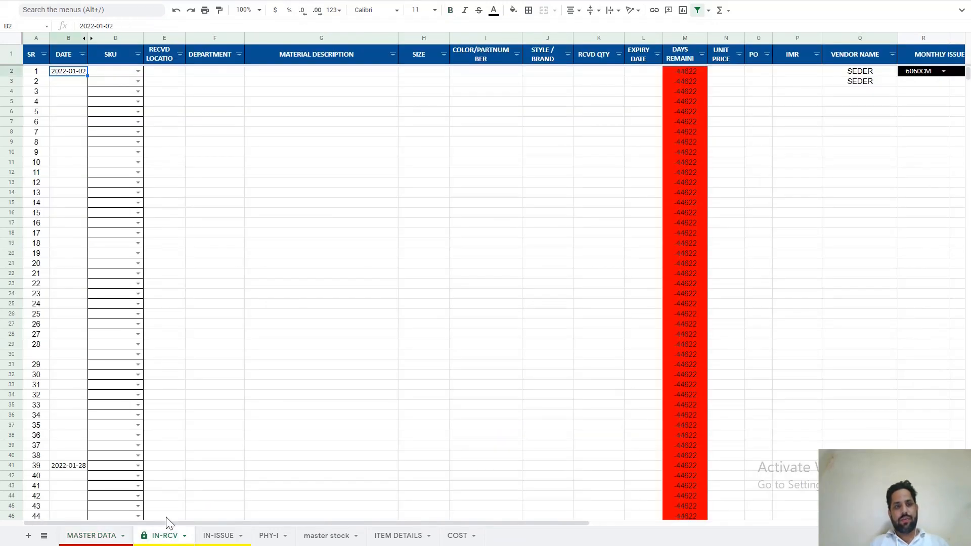
{"action": "left_click", "coordinate": [223, 537]}
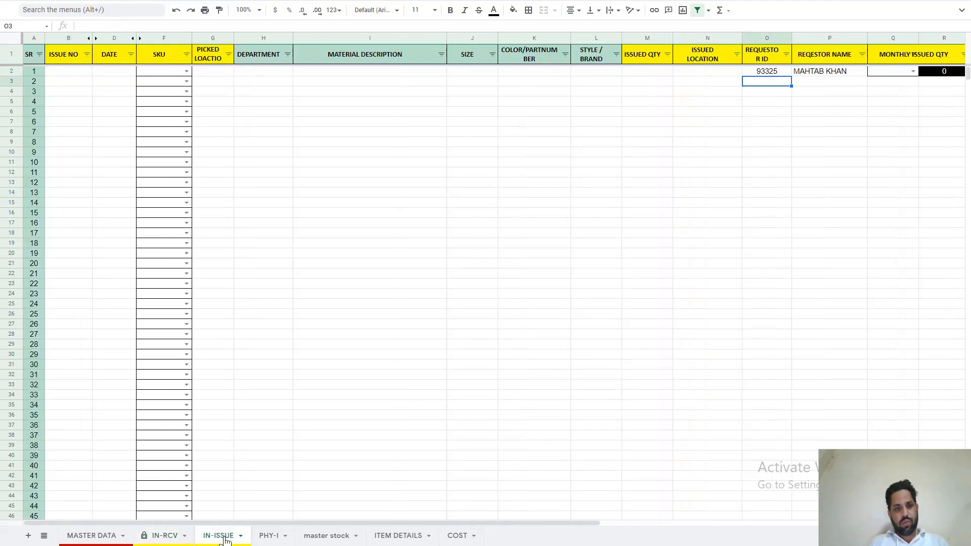
{"action": "left_click", "coordinate": [272, 537]}
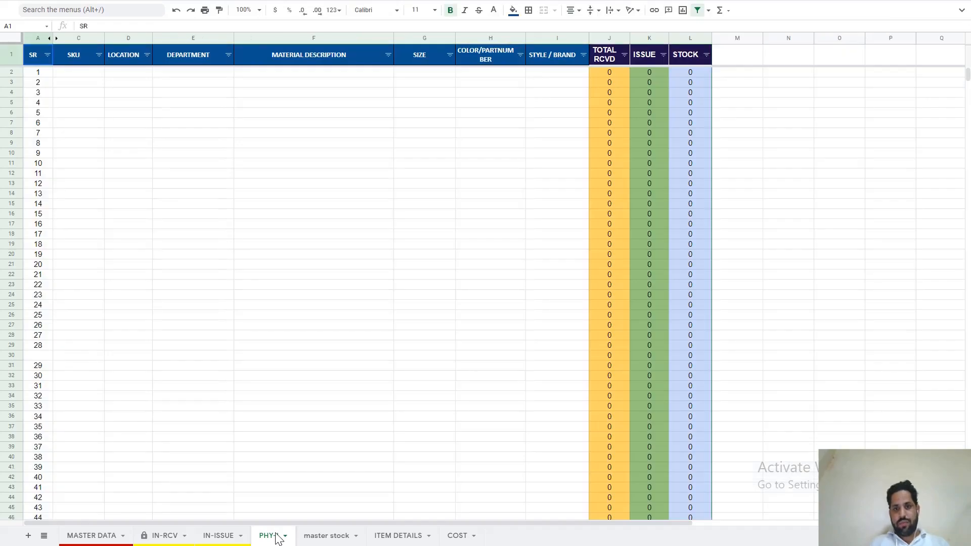
{"action": "left_click", "coordinate": [327, 537]}
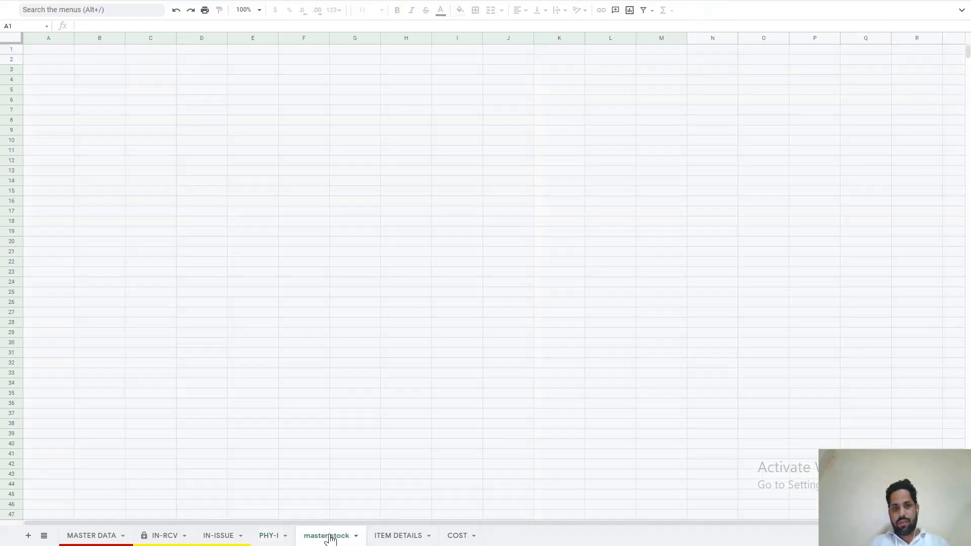
{"action": "left_click", "coordinate": [398, 536]}
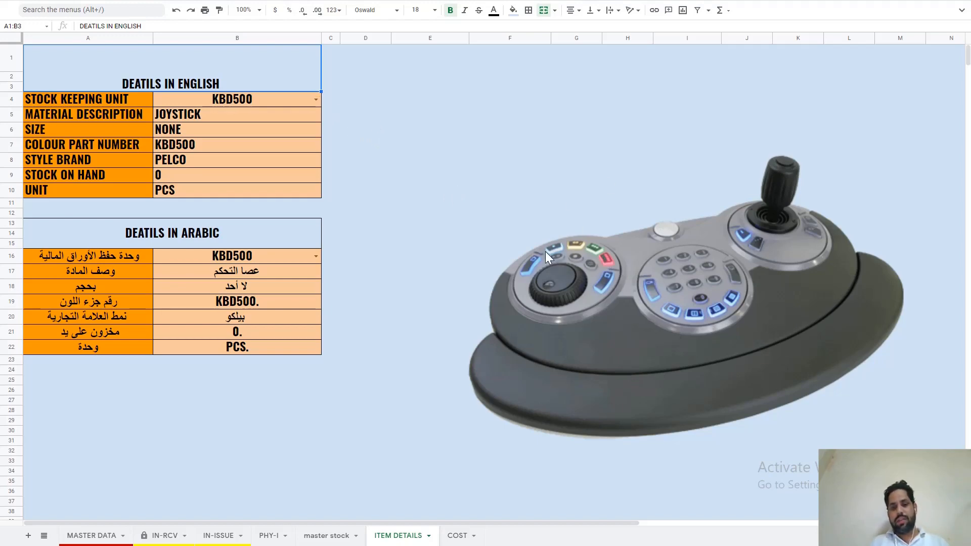
{"action": "left_click", "coordinate": [460, 536]}
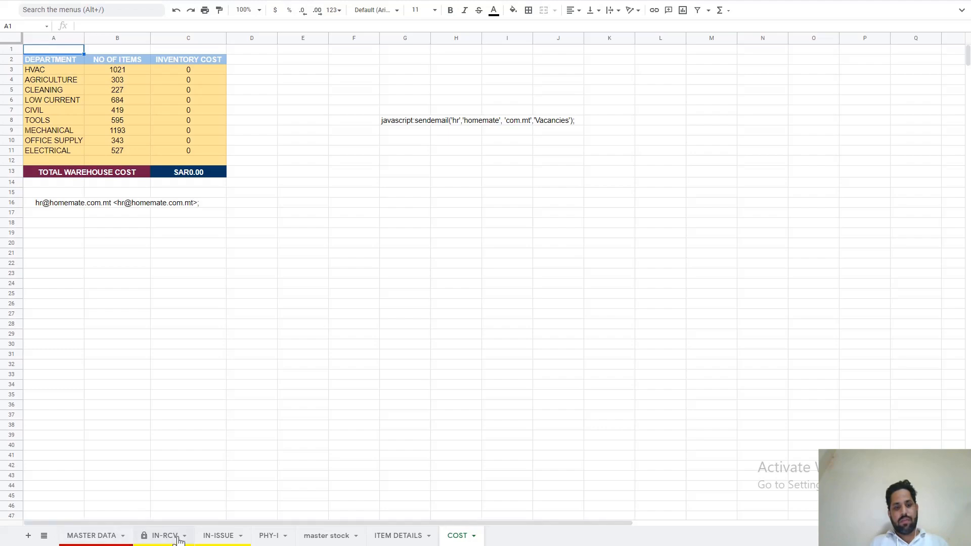
Compare the MASTER DATA sheet with the master stock report, ending on MASTER DATA.
{"action": "left_click", "coordinate": [107, 536]}
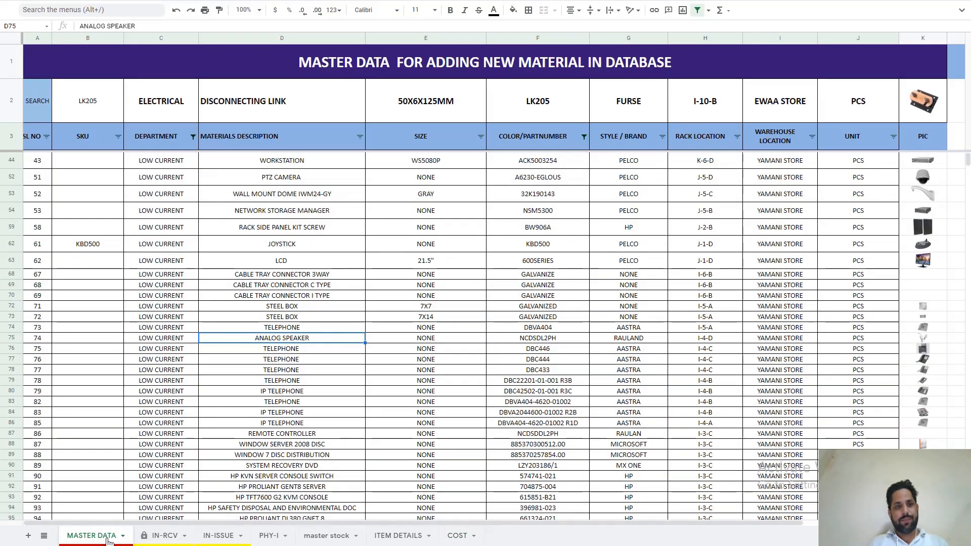
{"action": "left_click", "coordinate": [341, 538]}
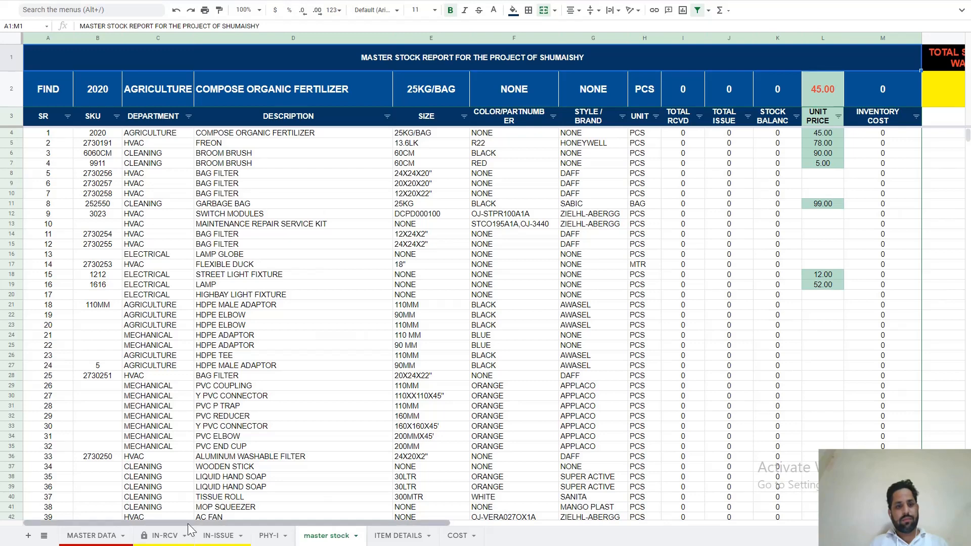
{"action": "left_click", "coordinate": [91, 537]}
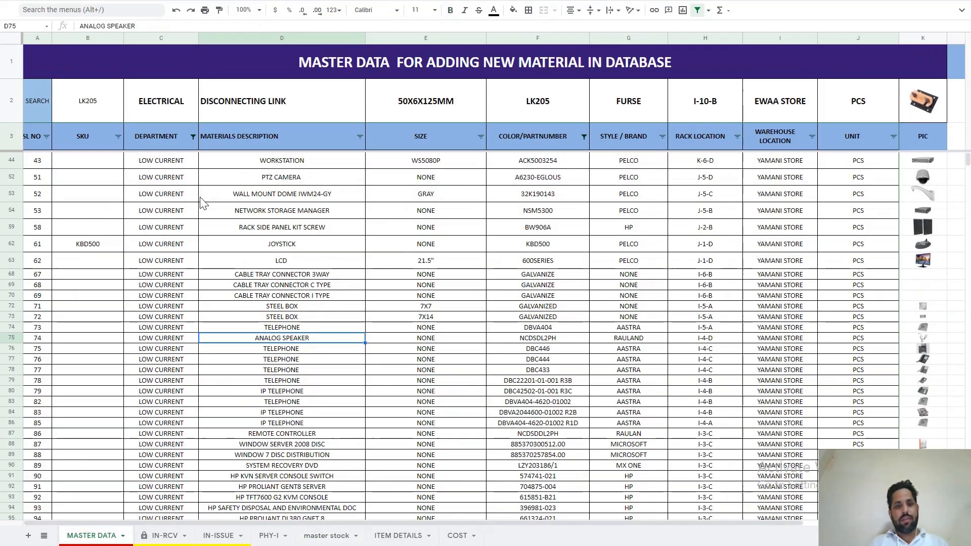
Look down the LOW CURRENT materials in the MATERIALS DESCRIPTION column from ANALOG SPEAKER to the VIDEO RECORDER row.
{"action": "key", "text": "Down"}
{"action": "key", "text": "Down"}
{"action": "key", "text": "Down"}
{"action": "key", "text": "Down"}
{"action": "key", "text": "Down"}
{"action": "key", "text": "Down"}
{"action": "key", "text": "Down"}
{"action": "key", "text": "Down"}
{"action": "key", "text": "Down"}
{"action": "key", "text": "Down"}
{"action": "key", "text": "Down"}
{"action": "key", "text": "Down"}
{"action": "key", "text": "Down"}
{"action": "key", "text": "Down"}
{"action": "key", "text": "Down"}
{"action": "key", "text": "Down"}
{"action": "key", "text": "Down"}
{"action": "key", "text": "Down"}
{"action": "key", "text": "Down"}
{"action": "key", "text": "Down"}
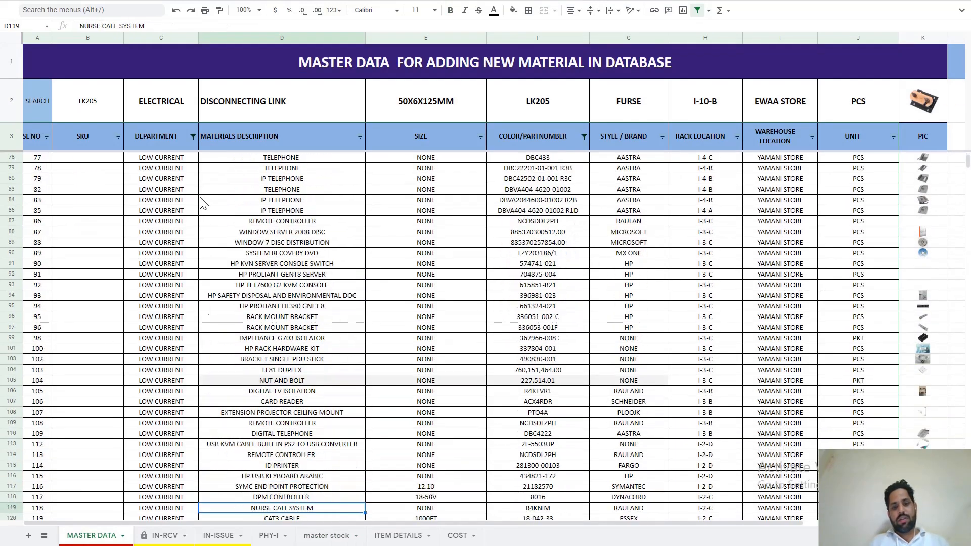
{"action": "key", "text": "Down"}
{"action": "key", "text": "Down"}
{"action": "key", "text": "Down"}
{"action": "key", "text": "Down"}
{"action": "key", "text": "Down"}
{"action": "key", "text": "Down"}
{"action": "key", "text": "Down"}
{"action": "key", "text": "Down"}
{"action": "key", "text": "Down"}
{"action": "key", "text": "Down"}
{"action": "key", "text": "Down"}
{"action": "key", "text": "Down"}
{"action": "key", "text": "Down"}
{"action": "key", "text": "Down"}
{"action": "key", "text": "Down"}
{"action": "key", "text": "Down"}
{"action": "key", "text": "Down"}
{"action": "key", "text": "Down"}
{"action": "key", "text": "Down"}
{"action": "key", "text": "Down"}
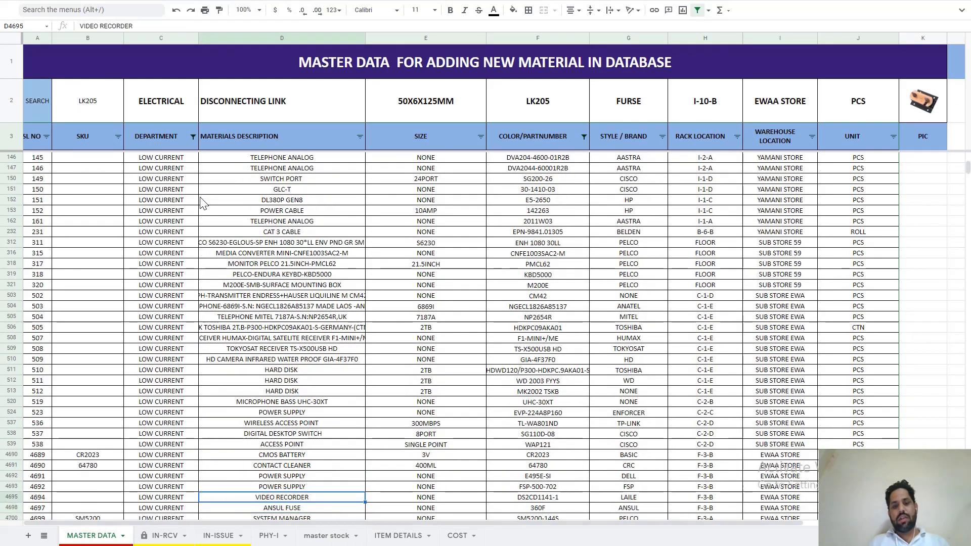
Review the MATERIALS DESCRIPTION entries back up from the VIDEO RECORDER row to the MASTER DATA title row.
{"action": "key", "text": "Up"}
{"action": "key", "text": "Up"}
{"action": "key", "text": "Up"}
{"action": "key", "text": "Up"}
{"action": "key", "text": "Up"}
{"action": "key", "text": "Up"}
{"action": "key", "text": "Up"}
{"action": "key", "text": "Up"}
{"action": "key", "text": "Up"}
{"action": "key", "text": "Up"}
{"action": "key", "text": "Up"}
{"action": "key", "text": "Up"}
{"action": "key", "text": "Up"}
{"action": "key", "text": "Up"}
{"action": "key", "text": "Up"}
{"action": "key", "text": "Up"}
{"action": "key", "text": "Up"}
{"action": "key", "text": "Up"}
{"action": "key", "text": "Up"}
{"action": "key", "text": "Up"}
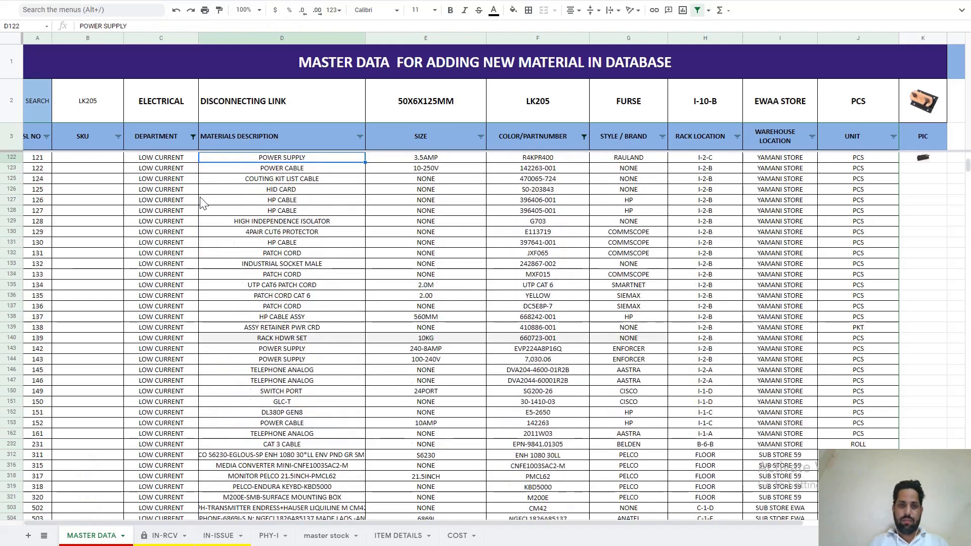
{"action": "key", "text": "Up"}
{"action": "key", "text": "Up"}
{"action": "key", "text": "Up"}
{"action": "key", "text": "Up"}
{"action": "key", "text": "Up"}
{"action": "key", "text": "Up"}
{"action": "key", "text": "Up"}
{"action": "key", "text": "Up"}
{"action": "key", "text": "Up"}
{"action": "key", "text": "Up"}
{"action": "key", "text": "Up"}
{"action": "key", "text": "Up"}
{"action": "key", "text": "Up"}
{"action": "key", "text": "Up"}
{"action": "key", "text": "Up"}
{"action": "key", "text": "Up"}
{"action": "key", "text": "Up"}
{"action": "key", "text": "Up"}
{"action": "key", "text": "Up"}
{"action": "key", "text": "Up"}
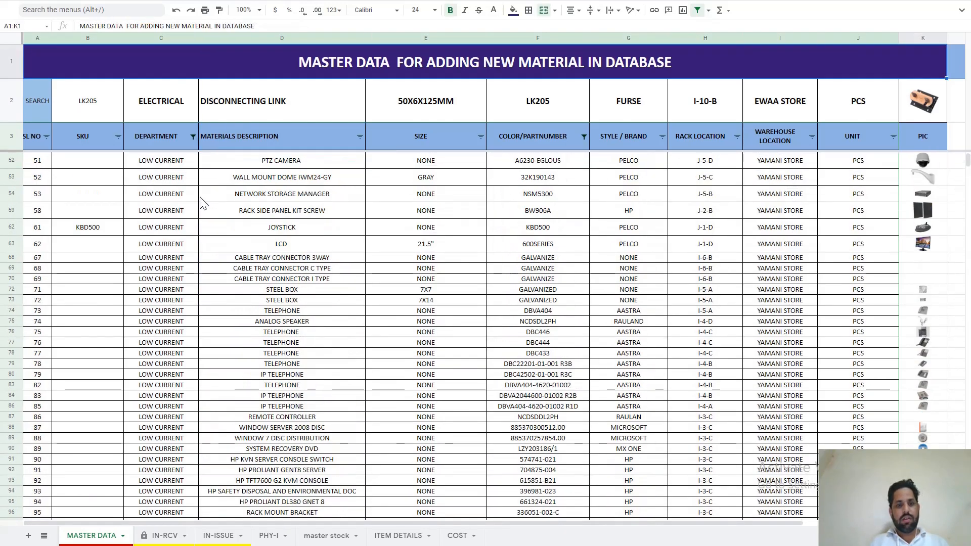
On the IN-RCV sheet, clear the date of the record with SR 39.
{"action": "left_click", "coordinate": [164, 536]}
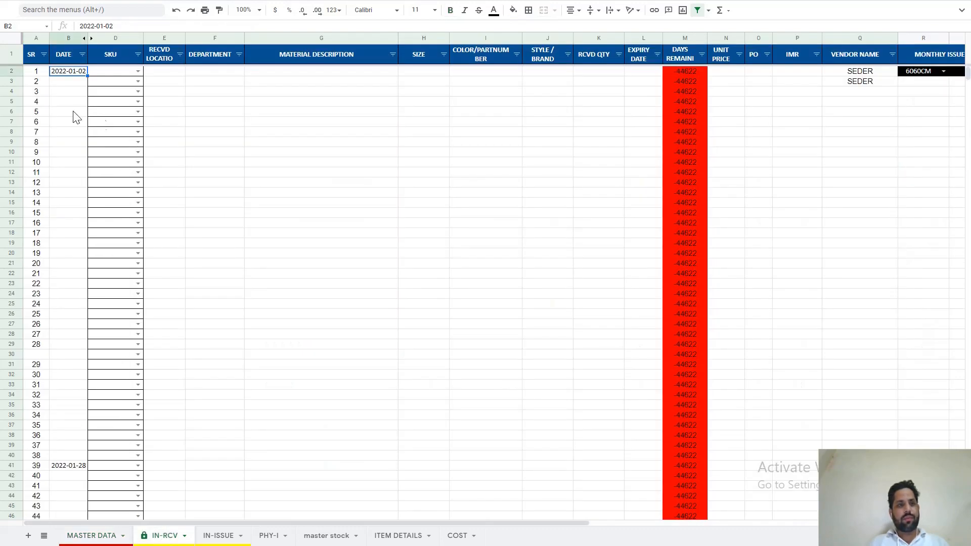
{"action": "left_click", "coordinate": [73, 472]}
{"action": "key", "text": "Delete"}
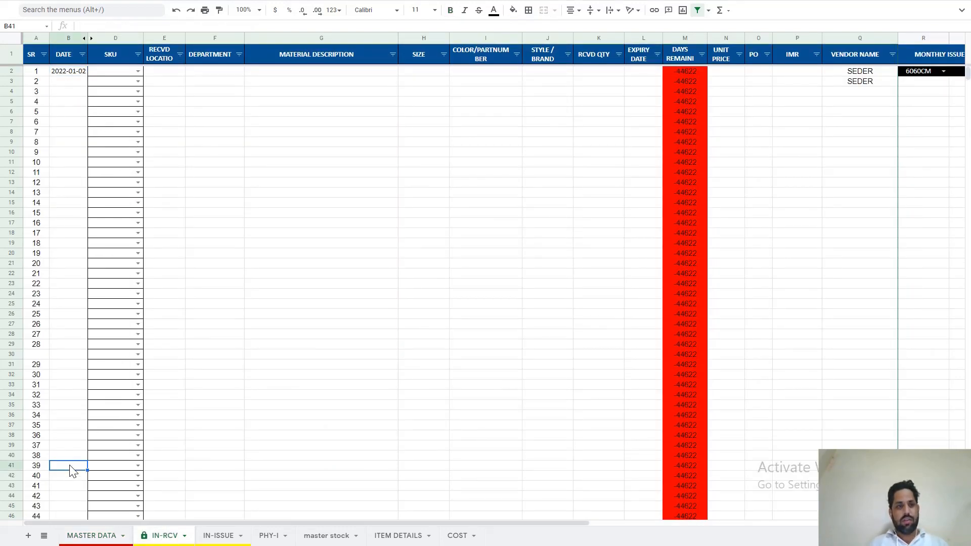
Pick 2 January 2022 as the date of the record with SR 1 on the IN-RCV sheet.
{"action": "key", "text": "Up"}
{"action": "key", "text": "Up"}
{"action": "key", "text": "Up"}
{"action": "key", "text": "Up"}
{"action": "key", "text": "Up"}
{"action": "key", "text": "Up"}
{"action": "key", "text": "Up"}
{"action": "key", "text": "Up"}
{"action": "key", "text": "Up"}
{"action": "key", "text": "Up"}
{"action": "key", "text": "Up"}
{"action": "key", "text": "Up"}
{"action": "key", "text": "Up"}
{"action": "key", "text": "Up"}
{"action": "key", "text": "Up"}
{"action": "key", "text": "Up"}
{"action": "key", "text": "Up"}
{"action": "key", "text": "Up"}
{"action": "key", "text": "Up"}
{"action": "key", "text": "Up"}
{"action": "key", "text": "Up"}
{"action": "key", "text": "Up"}
{"action": "key", "text": "Up"}
{"action": "key", "text": "Up"}
{"action": "key", "text": "Up"}
{"action": "key", "text": "Up"}
{"action": "key", "text": "Up"}
{"action": "key", "text": "Up"}
{"action": "key", "text": "Up"}
{"action": "key", "text": "Up"}
{"action": "key", "text": "Up"}
{"action": "key", "text": "Up"}
{"action": "key", "text": "Up"}
{"action": "key", "text": "Up"}
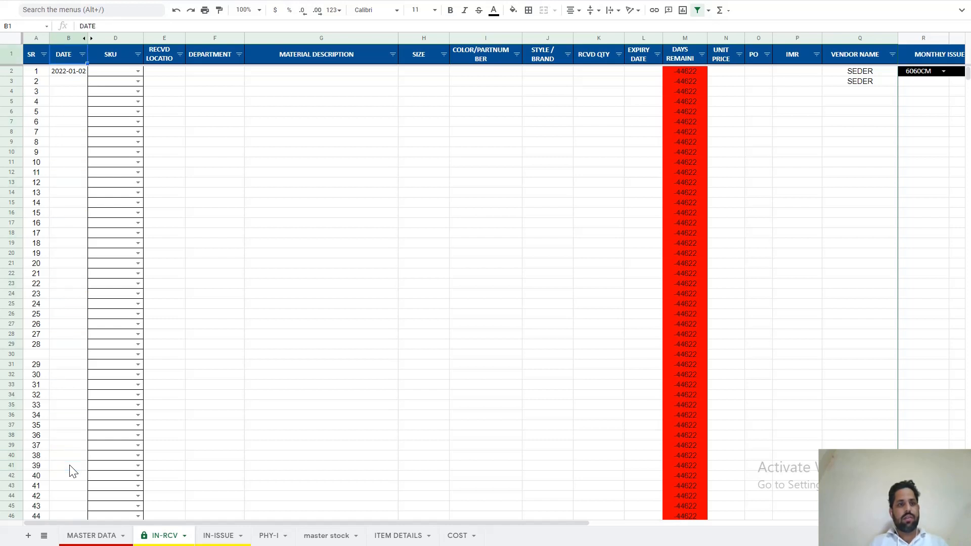
{"action": "double_click", "coordinate": [69, 73]}
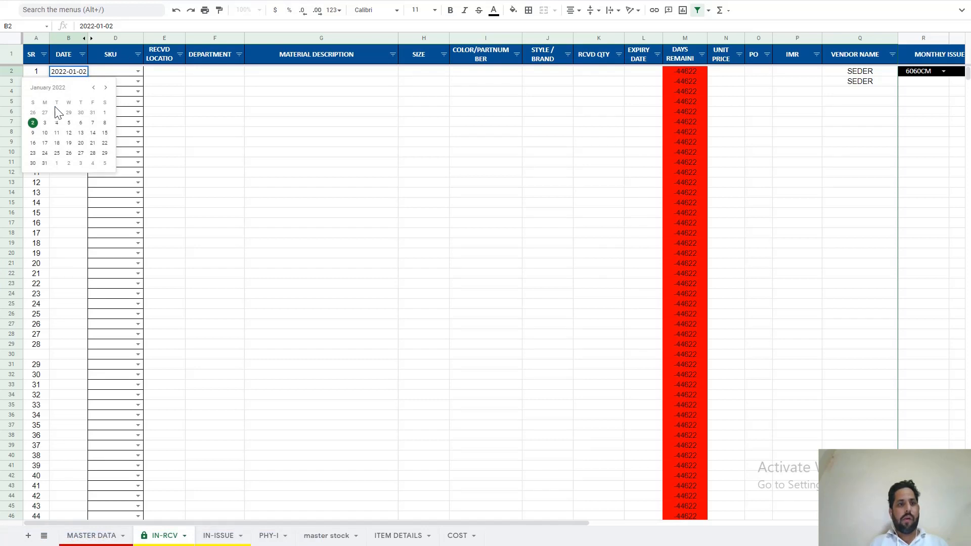
{"action": "left_click", "coordinate": [33, 123]}
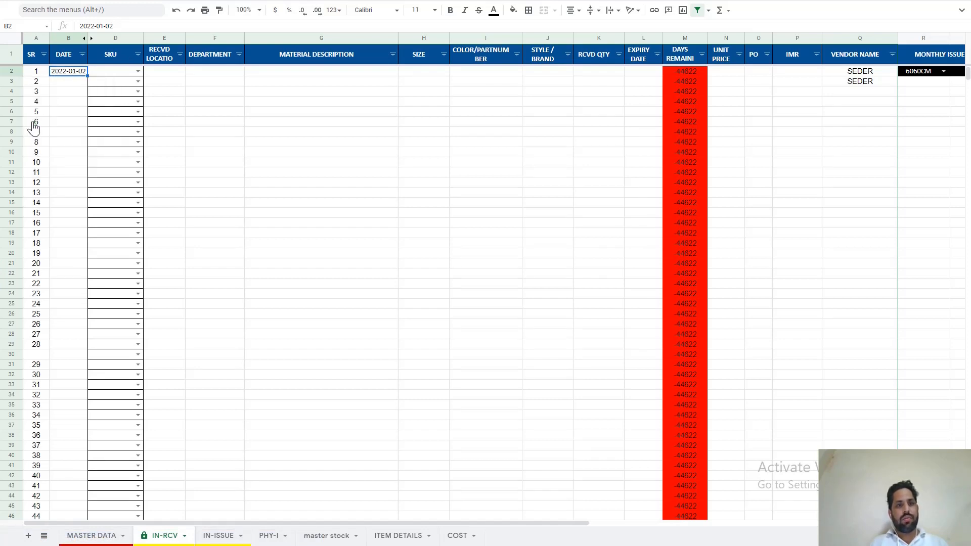
Enter SKU 2020 for the SR 1 record.
{"action": "left_click", "coordinate": [115, 74]}
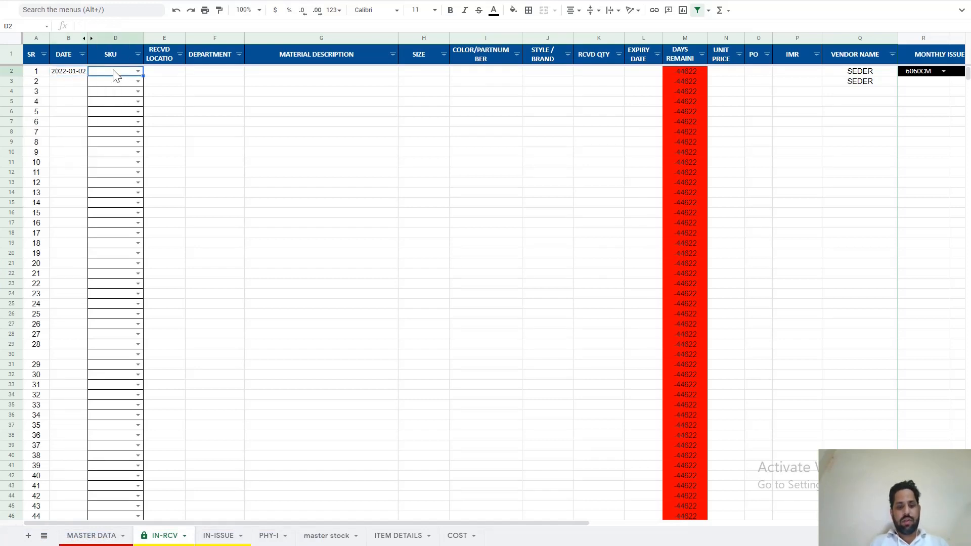
{"action": "type", "text": "2020"}
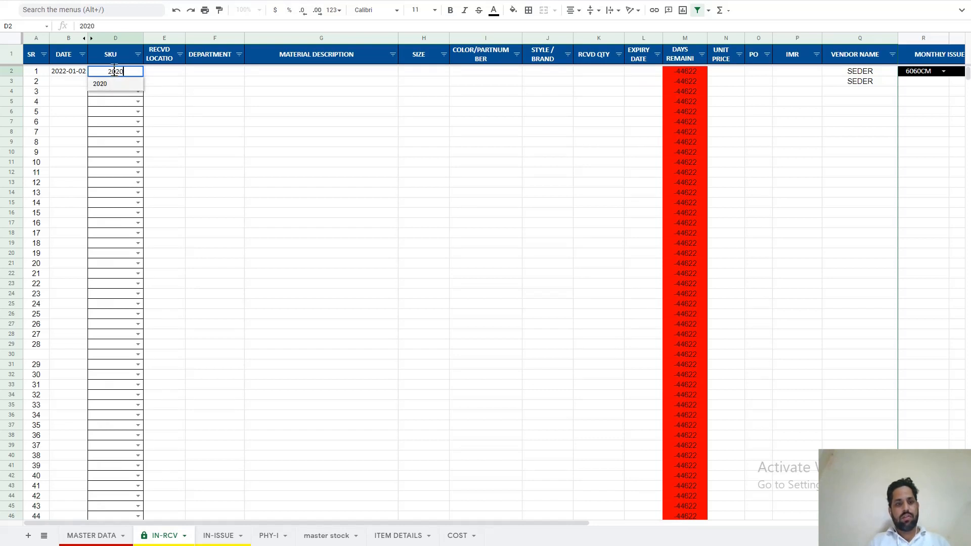
{"action": "key", "text": "Tab"}
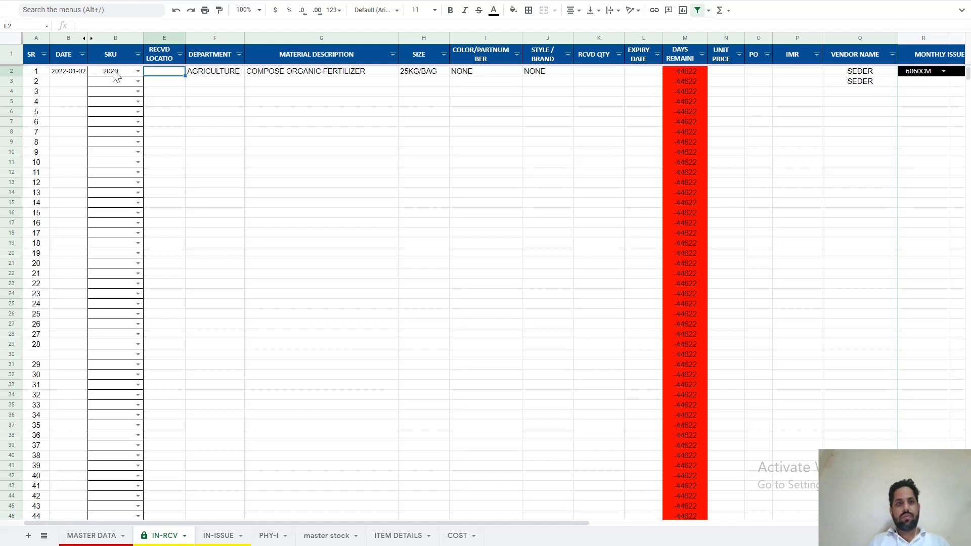
Review the SR 1 record's fields from the department through the style/brand and back to the date and SKU.
{"action": "key", "text": "Right"}
{"action": "key", "text": "Right"}
{"action": "key", "text": "Right"}
{"action": "key", "text": "Right"}
{"action": "key", "text": "Right"}
{"action": "key", "text": "Right"}
{"action": "key", "text": "Right"}
{"action": "key", "text": "Left"}
{"action": "key", "text": "Left"}
{"action": "key", "text": "Left"}
{"action": "key", "text": "Left"}
{"action": "key", "text": "Left"}
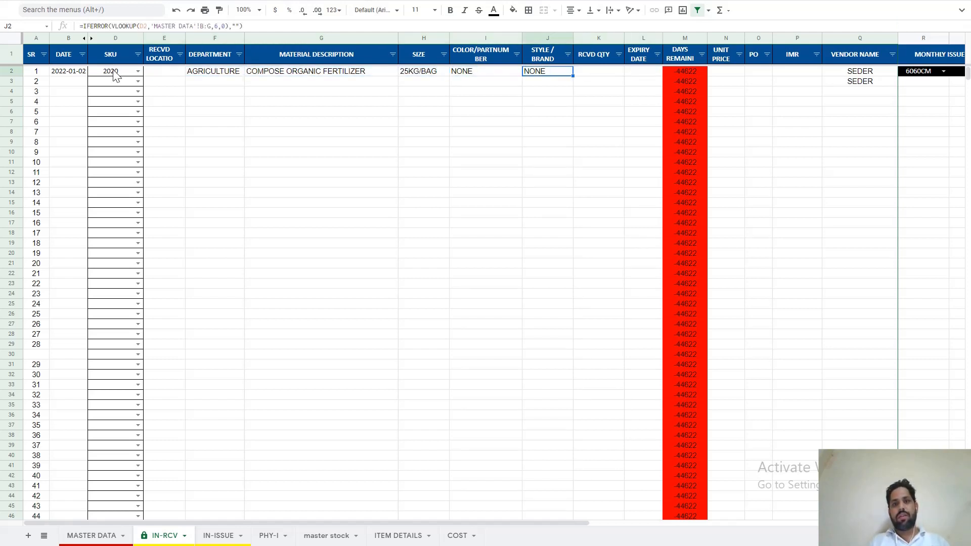
{"action": "key", "text": "Left"}
{"action": "key", "text": "Right"}
{"action": "key", "text": "Right"}
{"action": "key", "text": "Right"}
{"action": "key", "text": "Right"}
{"action": "key", "text": "Left"}
{"action": "key", "text": "Left"}
{"action": "key", "text": "Left"}
{"action": "key", "text": "Left"}
{"action": "key", "text": "Left"}
{"action": "key", "text": "Left"}
{"action": "key", "text": "Left"}
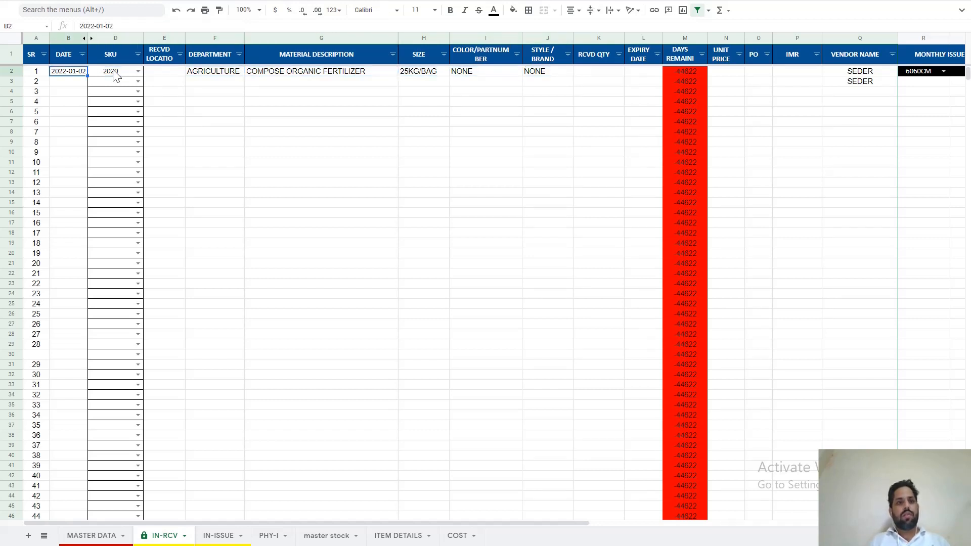
{"action": "key", "text": "Right"}
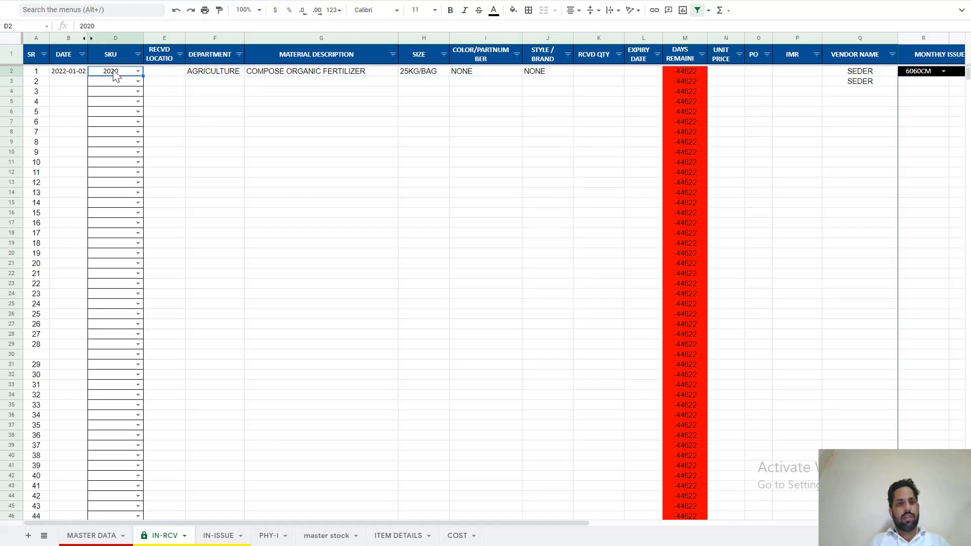
Set the received location of the SR 1 record to A1A.
{"action": "key", "text": "Right"}
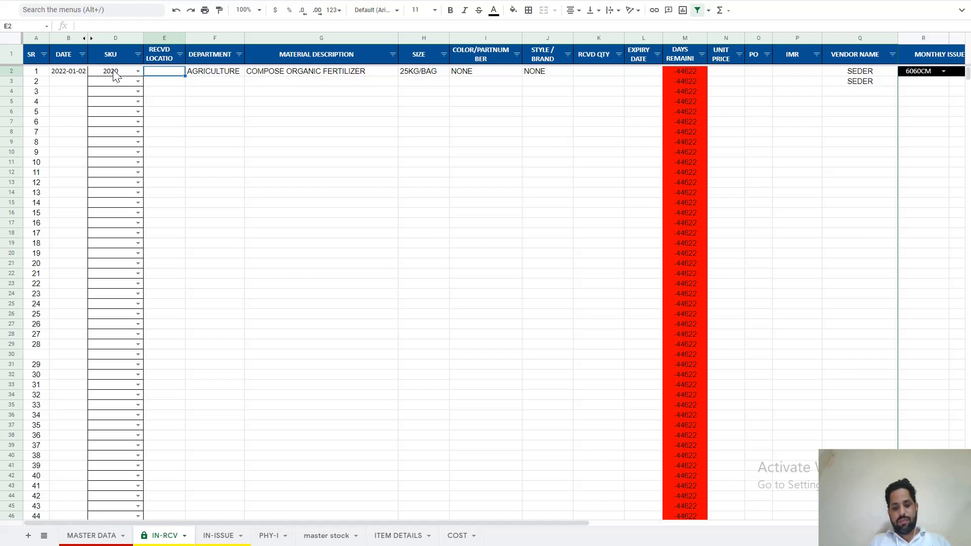
{"action": "type", "text": "a"}
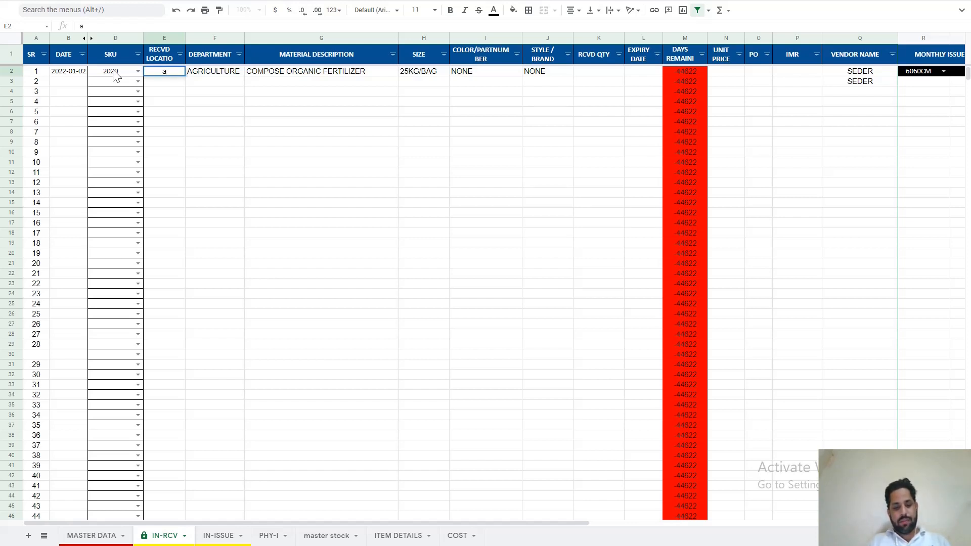
{"action": "type", "text": "1"}
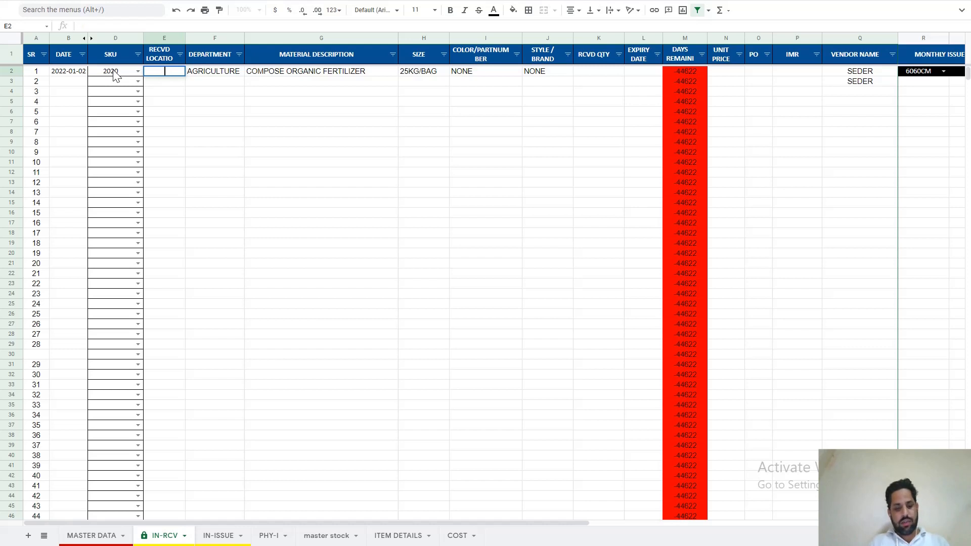
{"action": "type", "text": "A1A"}
{"action": "key", "text": "Tab"}
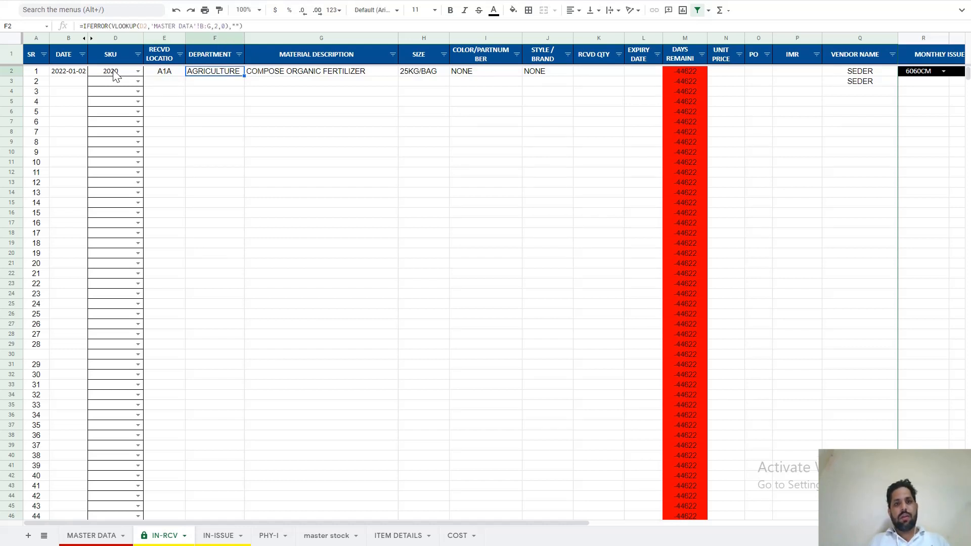
Enter a received quantity of 10 for the compose organic fertilizer record.
{"action": "key", "text": "Right"}
{"action": "key", "text": "Right"}
{"action": "key", "text": "Right"}
{"action": "key", "text": "Right"}
{"action": "key", "text": "Left"}
{"action": "key", "text": "Left"}
{"action": "key", "text": "Left"}
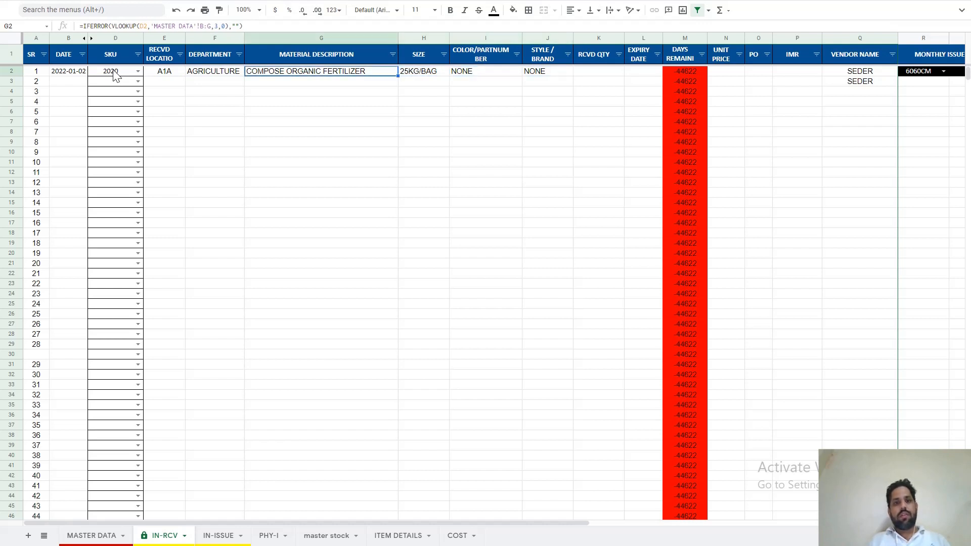
{"action": "key", "text": "Right"}
{"action": "key", "text": "Right"}
{"action": "key", "text": "Right"}
{"action": "key", "text": "Right"}
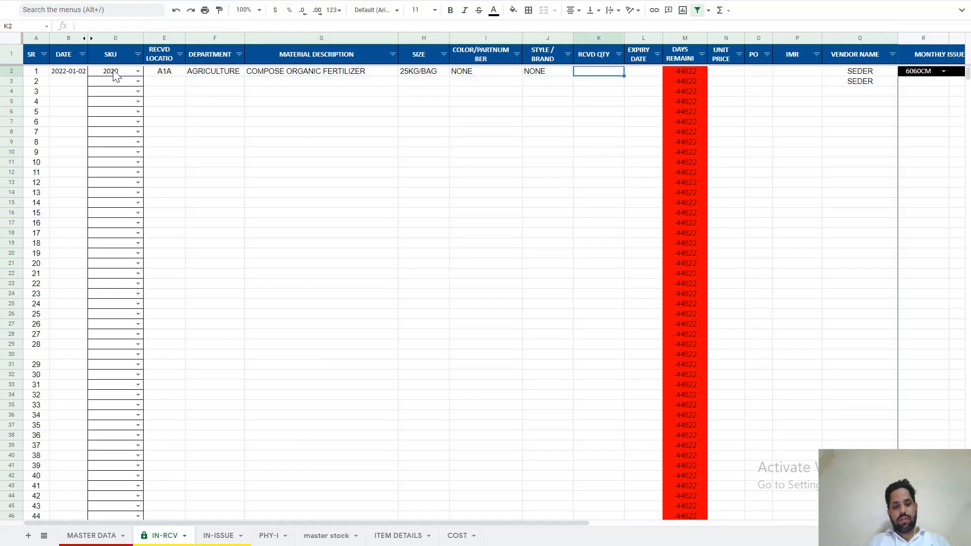
{"action": "type", "text": "10"}
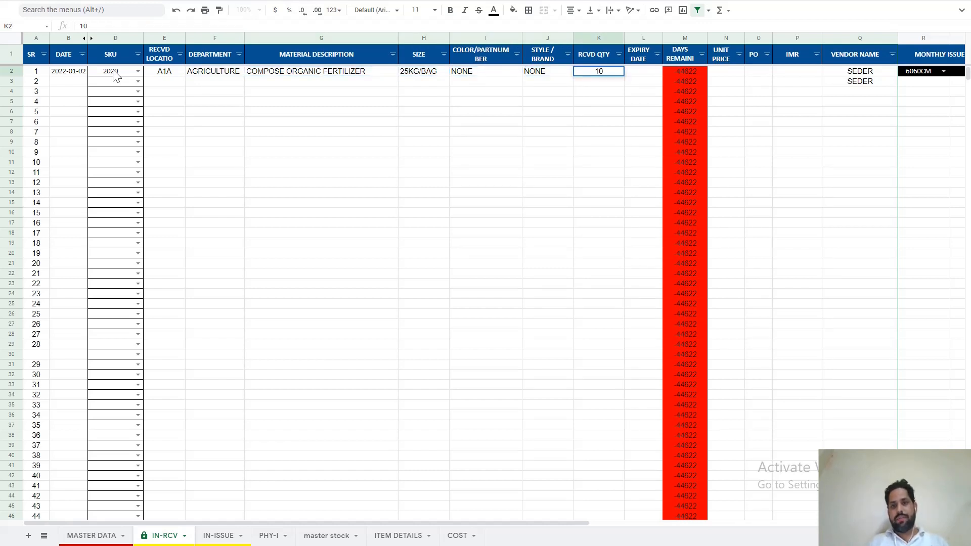
{"action": "key", "text": "Tab"}
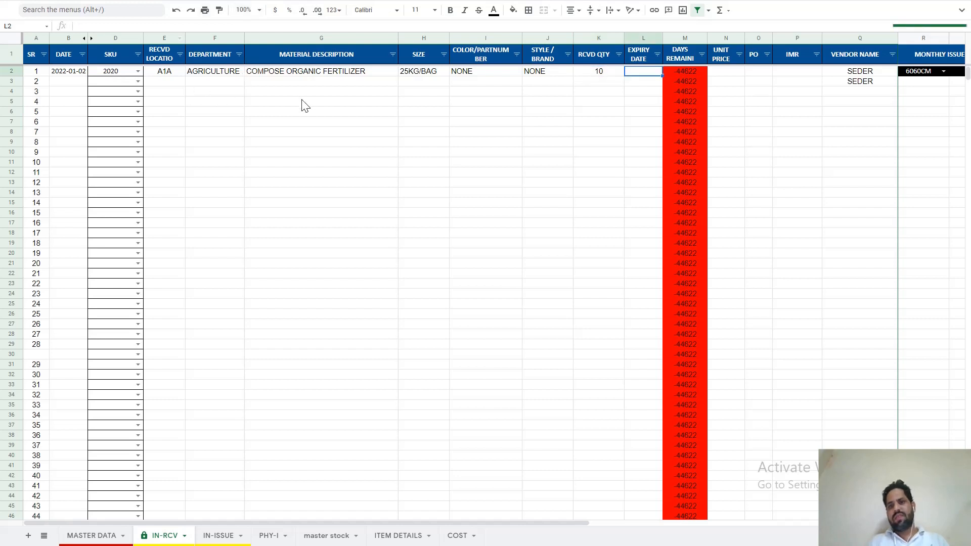
Set the expiry date of the SR 1 record to 8 June 2022 using the date picker.
{"action": "double_click", "coordinate": [643, 77]}
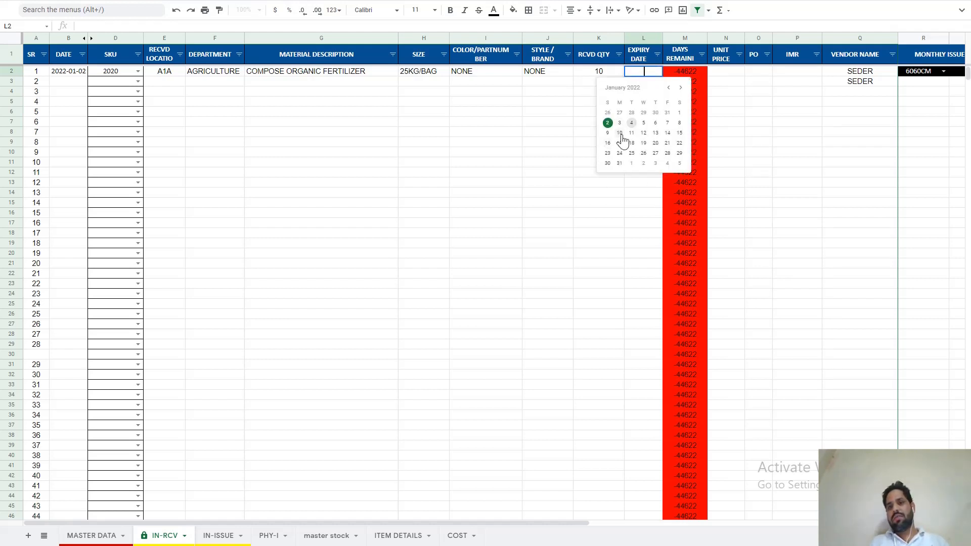
{"action": "left_click", "coordinate": [681, 88]}
{"action": "left_click", "coordinate": [680, 88]}
{"action": "left_click", "coordinate": [680, 88]}
{"action": "left_click", "coordinate": [681, 88]}
{"action": "left_click", "coordinate": [680, 88]}
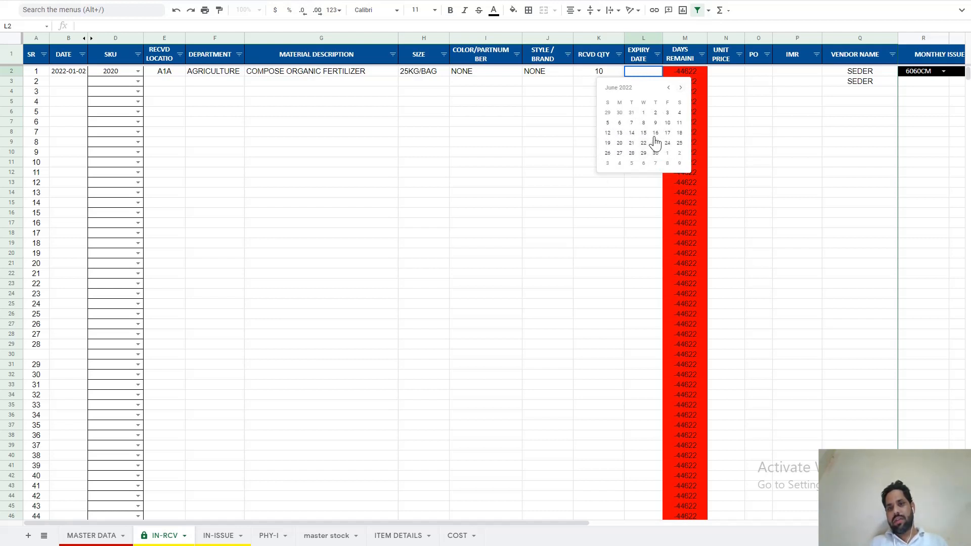
{"action": "left_click", "coordinate": [643, 123]}
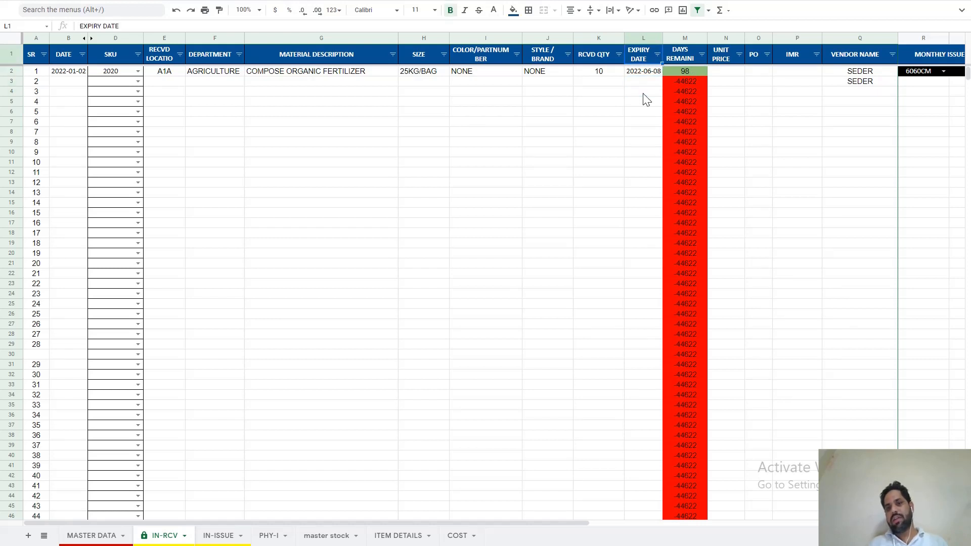
Enter a unit price of 20 and fill in the PO number for the SR 1 record.
{"action": "key", "text": "Right"}
{"action": "key", "text": "Right"}
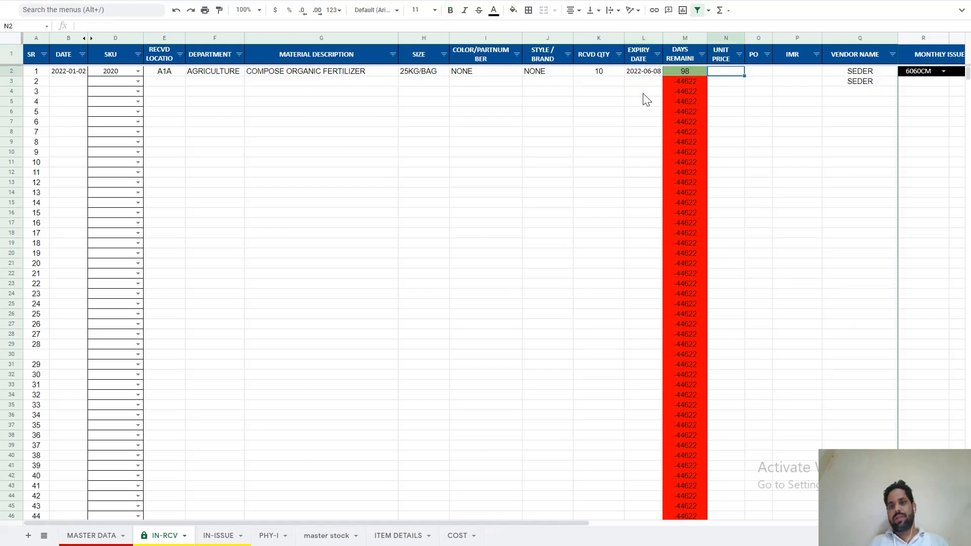
{"action": "key", "text": "Left"}
{"action": "key", "text": "Left"}
{"action": "key", "text": "Left"}
{"action": "key", "text": "Left"}
{"action": "key", "text": "Left"}
{"action": "key", "text": "Right"}
{"action": "key", "text": "Right"}
{"action": "key", "text": "Right"}
{"action": "key", "text": "Right"}
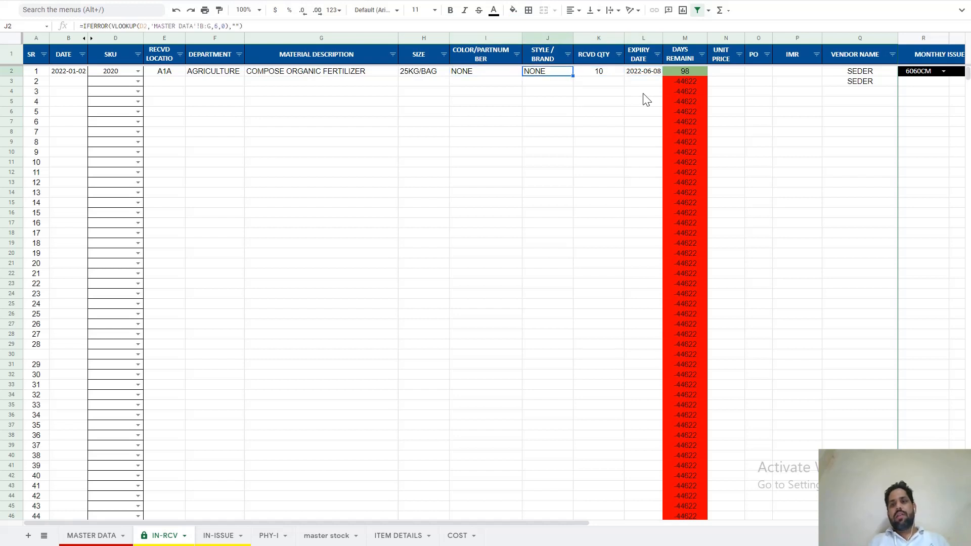
{"action": "key", "text": "Right"}
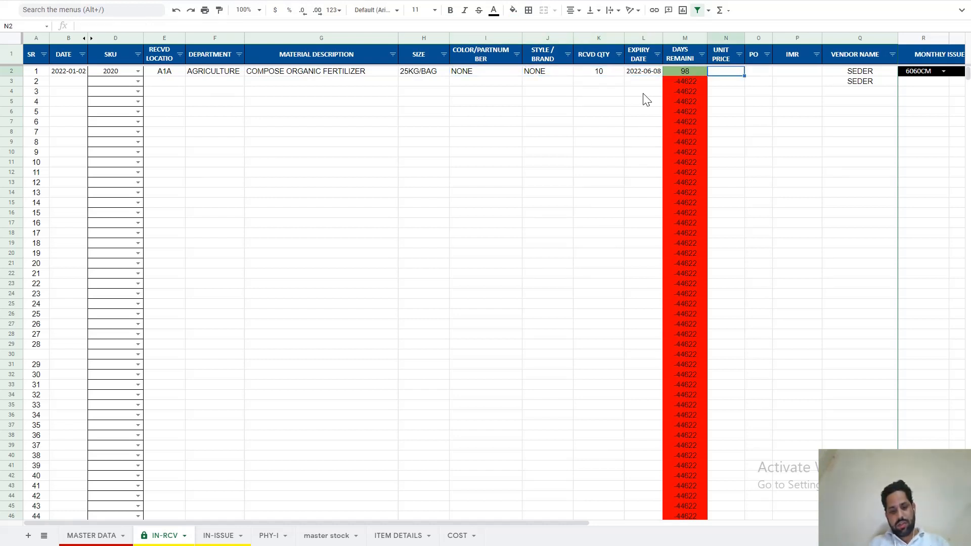
{"action": "type", "text": "20"}
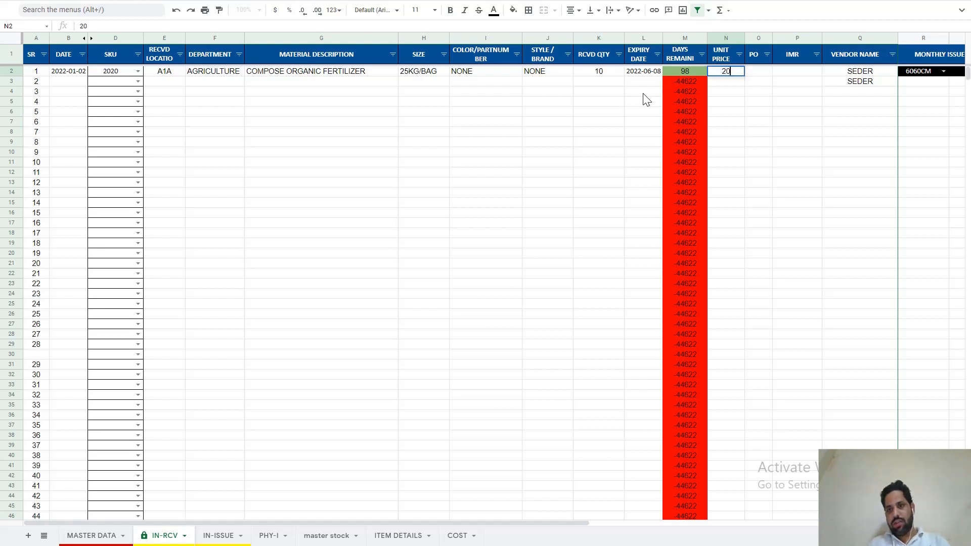
{"action": "key", "text": "Tab"}
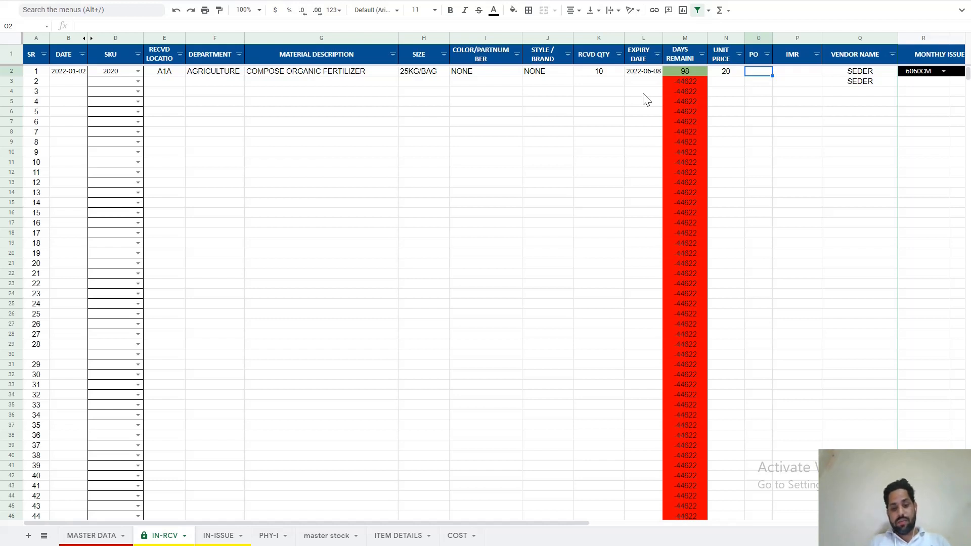
{"action": "type", "text": "4500"}
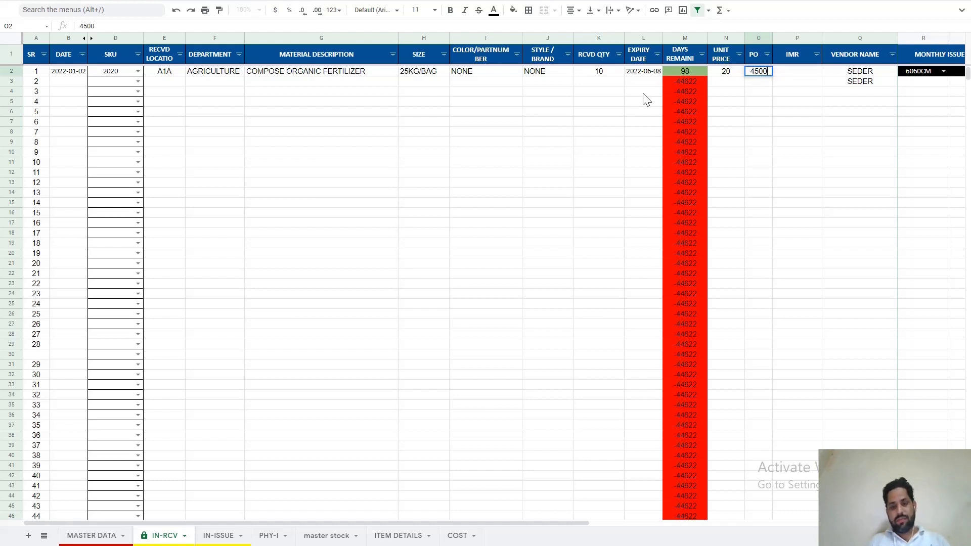
{"action": "key", "text": "Tab"}
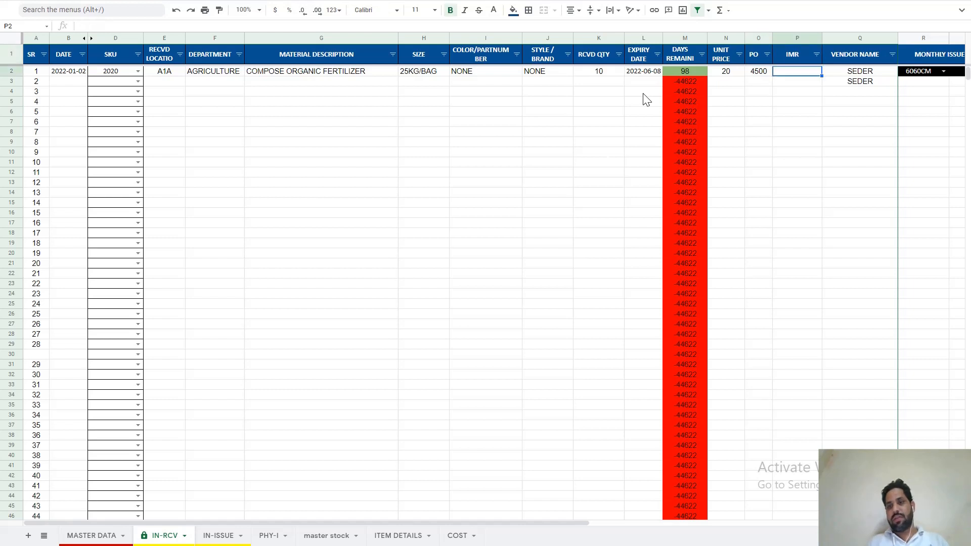
Clear the vendor name SEDER from the SR 1 and SR 2 records.
{"action": "key", "text": "Tab"}
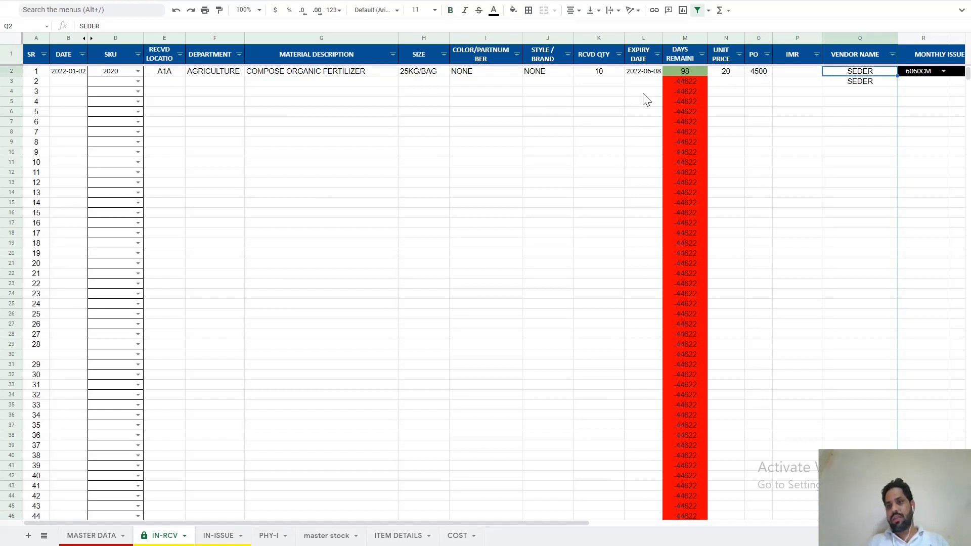
{"action": "key", "text": "Delete"}
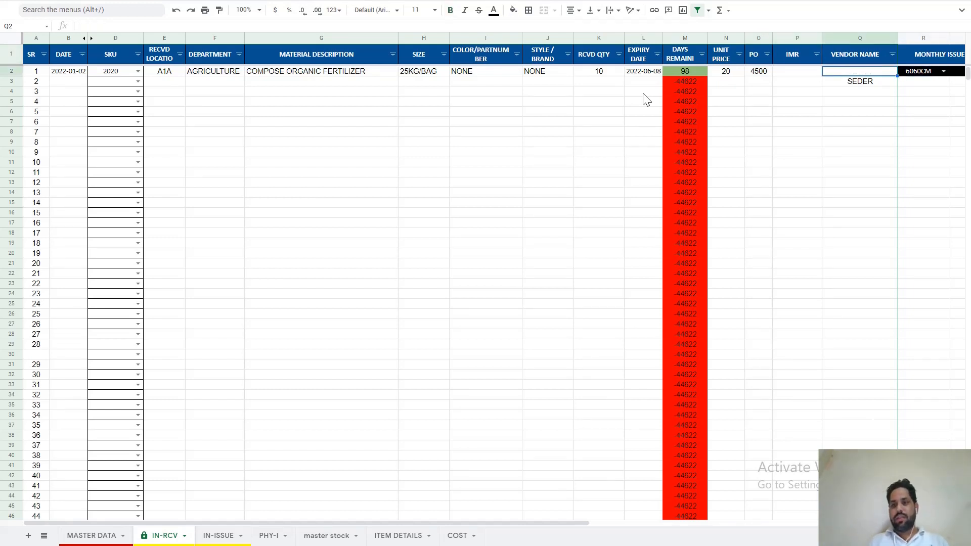
{"action": "key", "text": "Down"}
{"action": "key", "text": "Delete"}
{"action": "key", "text": "Up"}
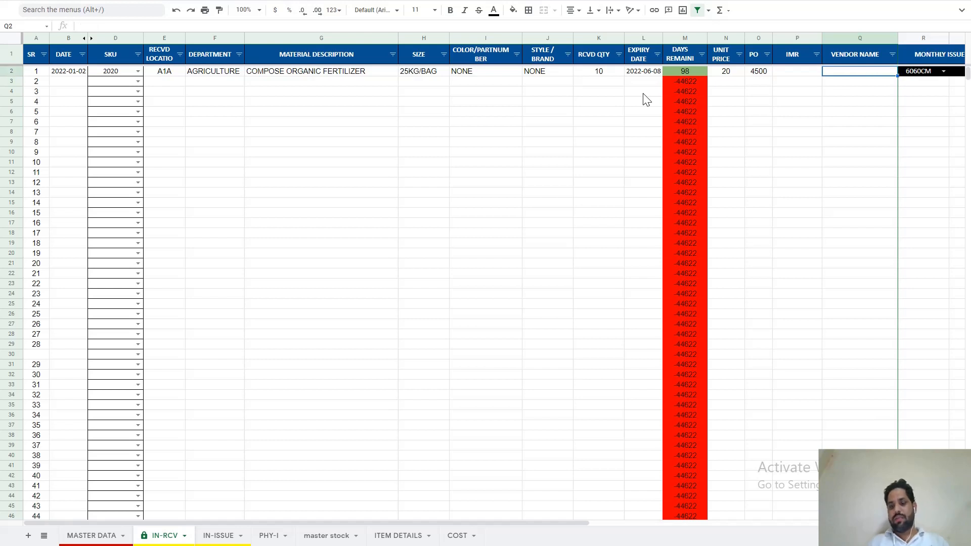
Enter YORK as the vendor name of the SR 1 record.
{"action": "type", "text": "YOR"}
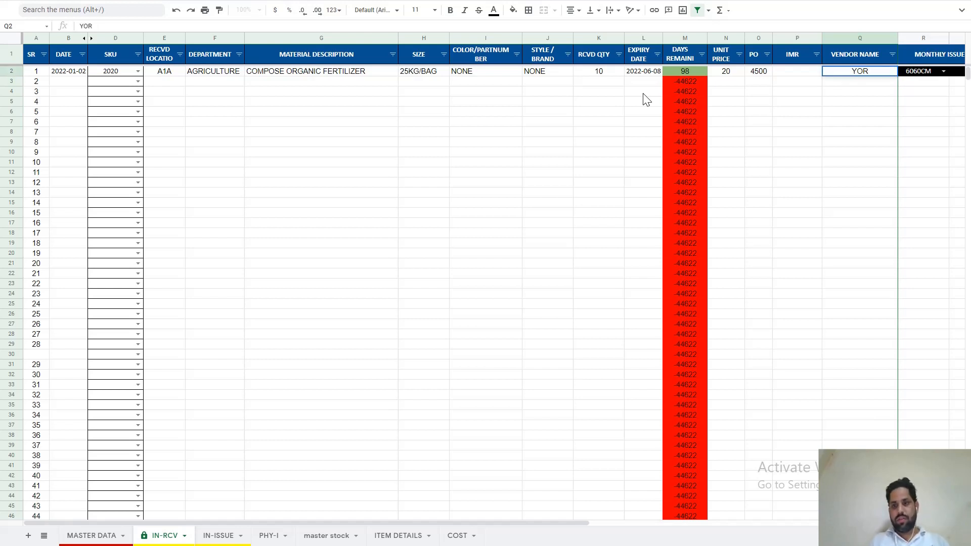
{"action": "key", "text": "BackSpace"}
{"action": "key", "text": "BackSpace"}
{"action": "key", "text": "BackSpace"}
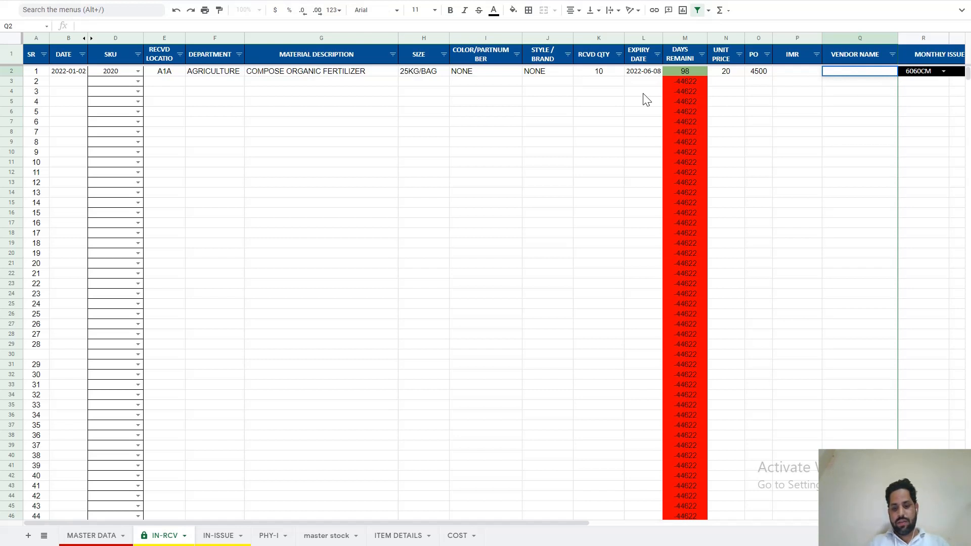
{"action": "type", "text": "YORK"}
{"action": "key", "text": "Return"}
Check back along the SR 2 row and the completed SR 1 record, ending at its material description.
{"action": "key", "text": "Left"}
{"action": "key", "text": "Left"}
{"action": "key", "text": "Left"}
{"action": "key", "text": "Left"}
{"action": "key", "text": "Left"}
{"action": "key", "text": "Left"}
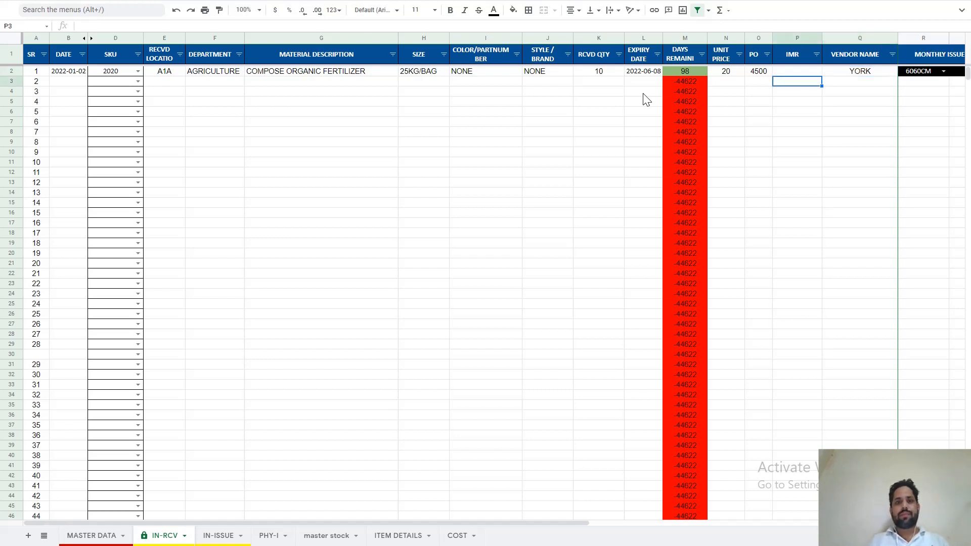
{"action": "key", "text": "Left"}
{"action": "key", "text": "Left"}
{"action": "key", "text": "Left"}
{"action": "key", "text": "Left"}
{"action": "key", "text": "Left"}
{"action": "key", "text": "Left"}
{"action": "key", "text": "Left"}
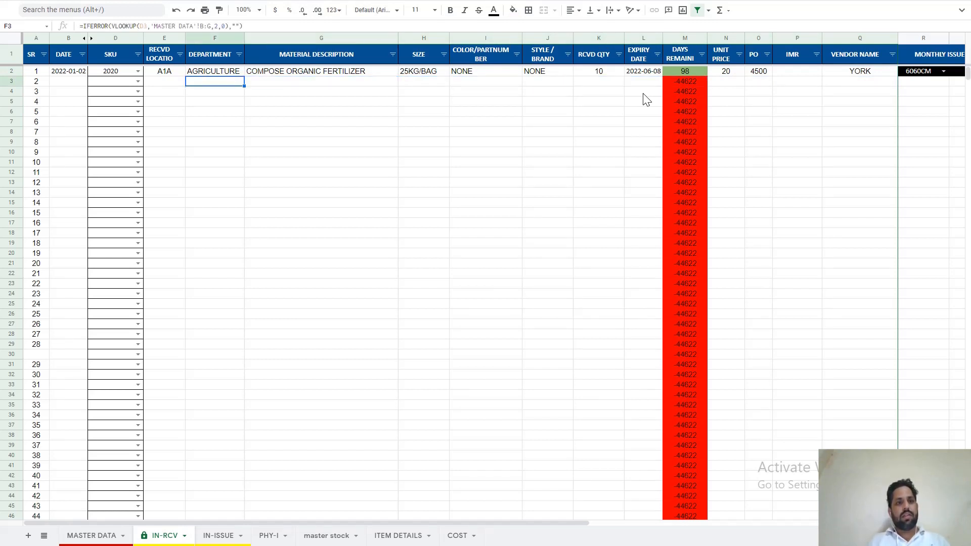
{"action": "key", "text": "Up"}
{"action": "key", "text": "Right"}
{"action": "key", "text": "Right"}
{"action": "key", "text": "Right"}
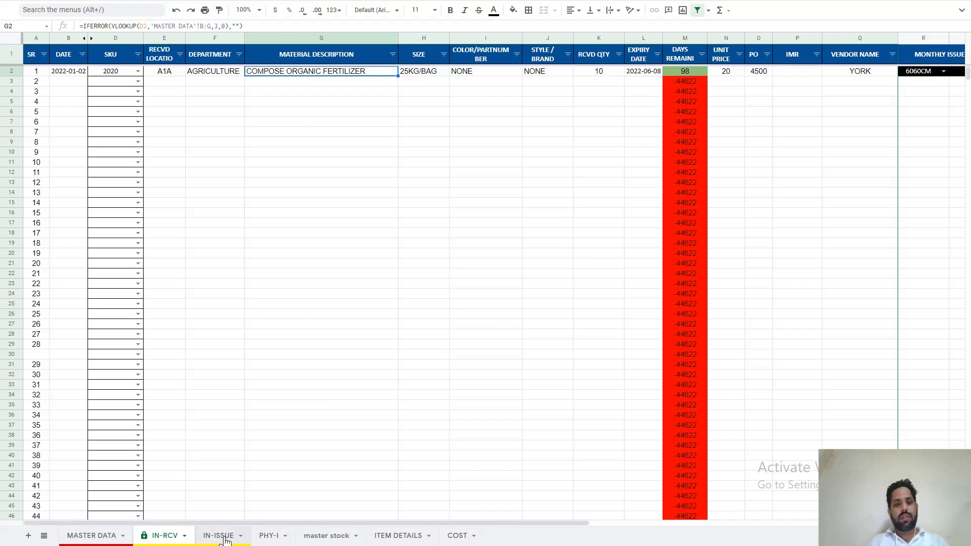
Enter 23435 as the issue number of the SR 1 record on the IN-ISSUE sheet.
{"action": "left_click", "coordinate": [602, 72]}
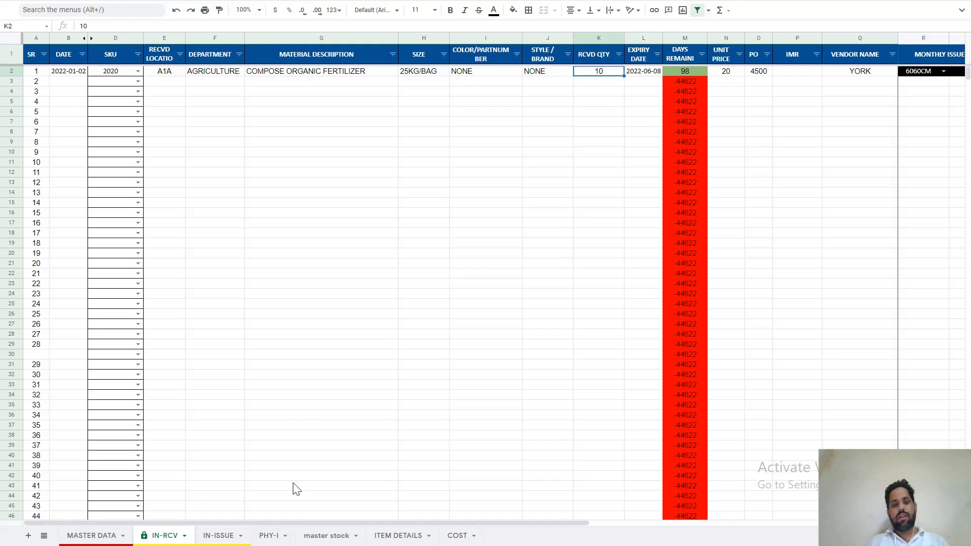
{"action": "left_click", "coordinate": [218, 535]}
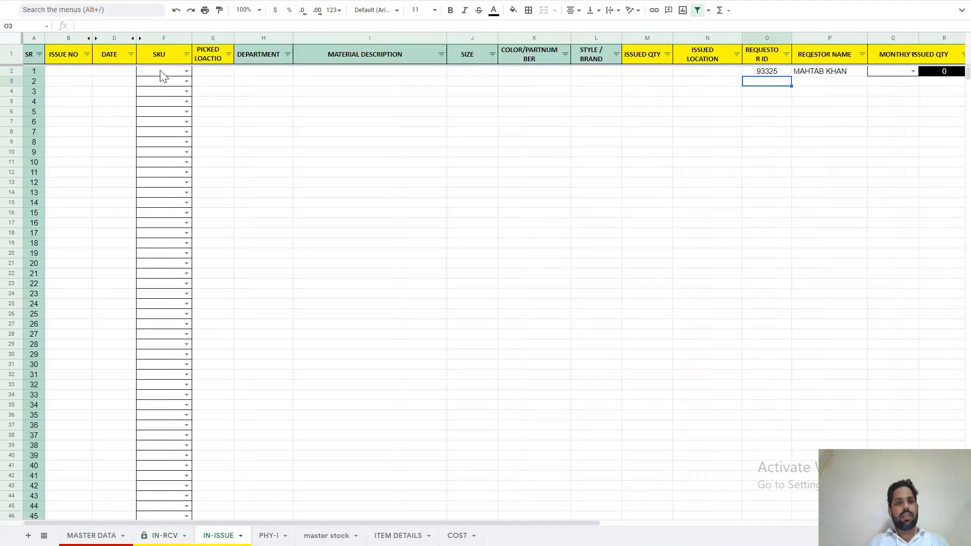
{"action": "left_click", "coordinate": [81, 73]}
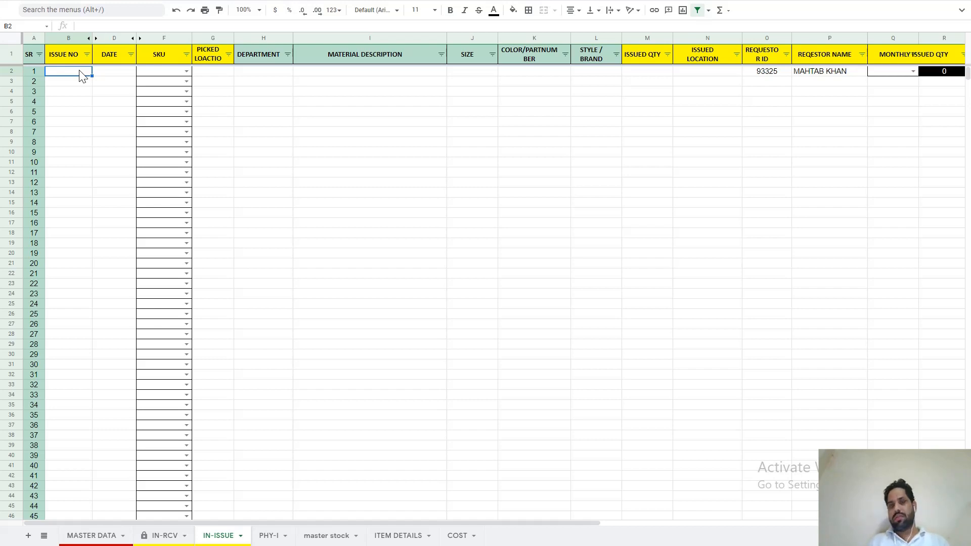
{"action": "key", "text": "Right"}
{"action": "key", "text": "Right"}
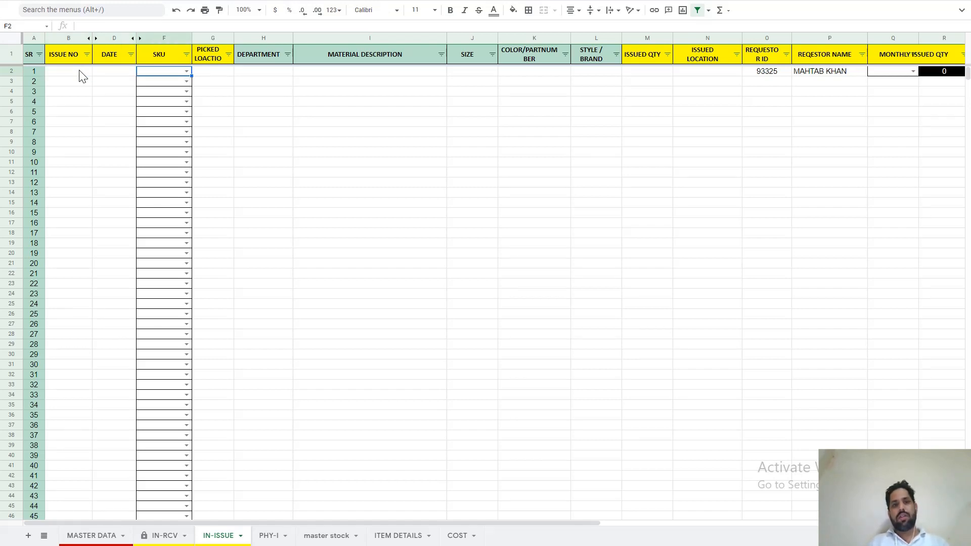
{"action": "key", "text": "Left"}
{"action": "key", "text": "Left"}
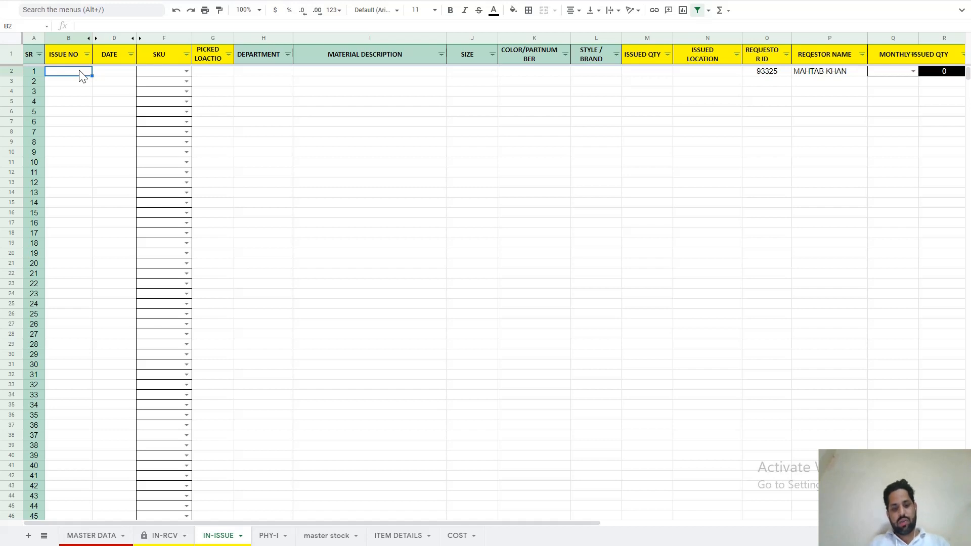
{"action": "type", "text": "23435"}
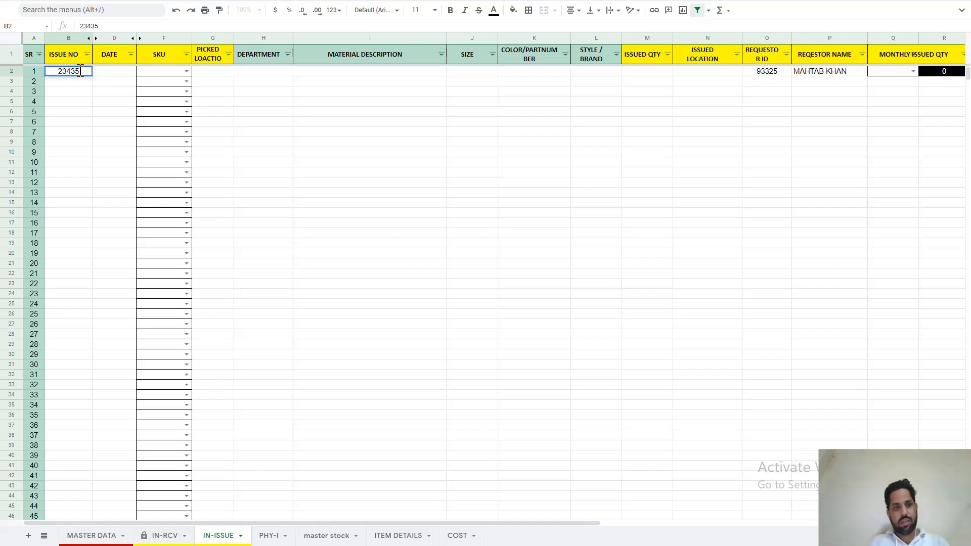
{"action": "key", "text": "Tab"}
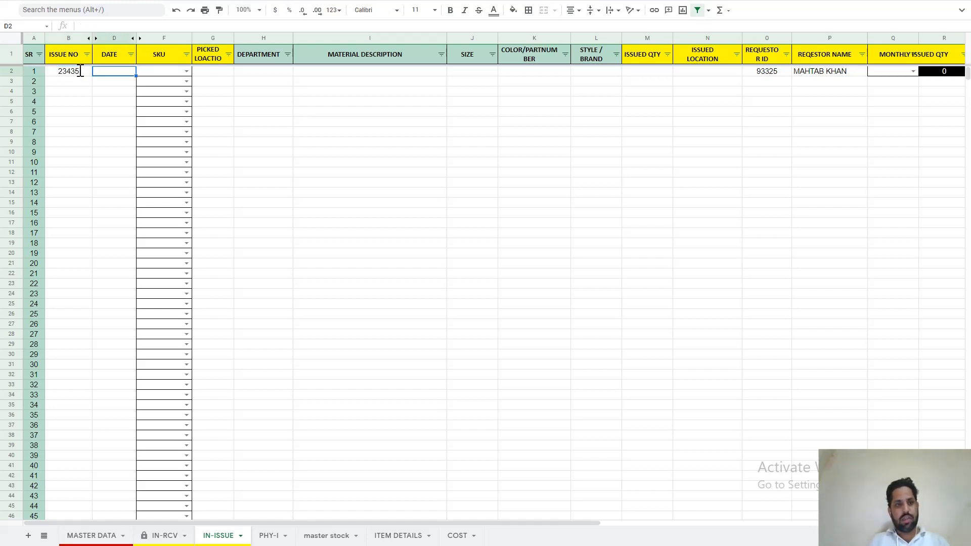
Set the SR 1 issue record's date to 2-Mar-2022 and its SKU to 2020.
{"action": "double_click", "coordinate": [125, 74]}
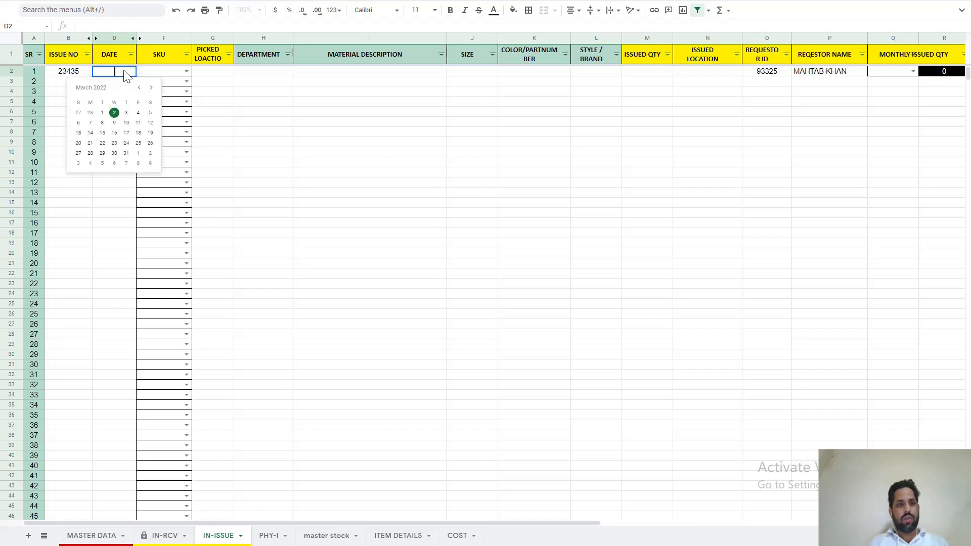
{"action": "left_click", "coordinate": [115, 114]}
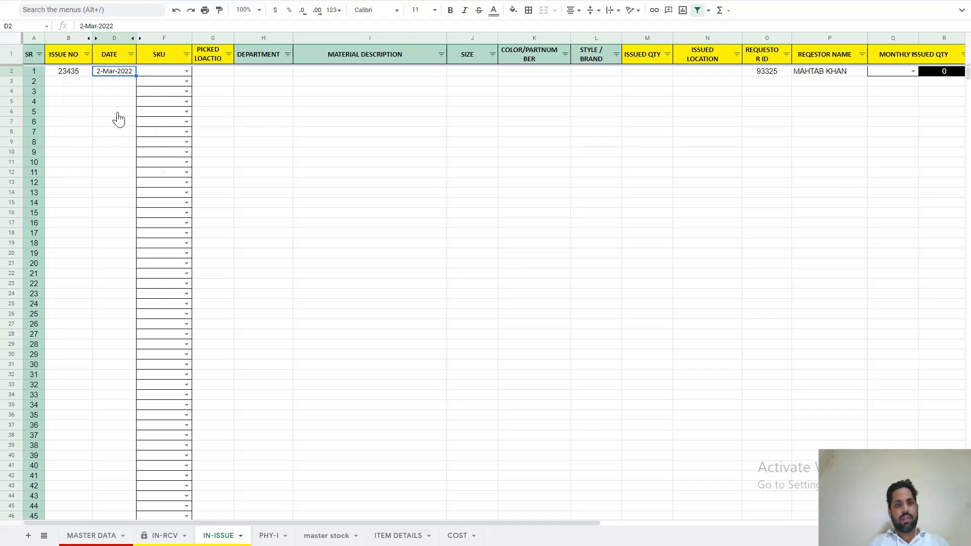
{"action": "left_click", "coordinate": [173, 75]}
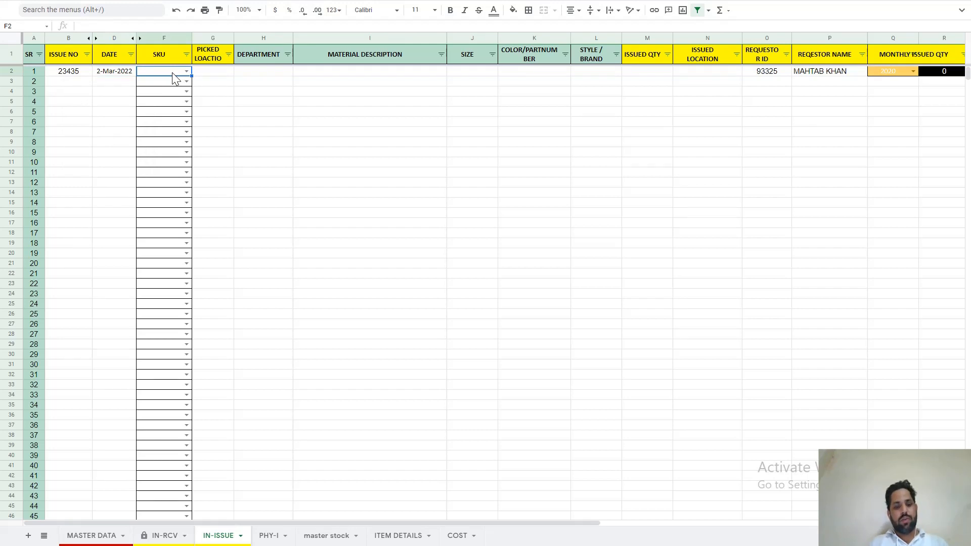
{"action": "double_click", "coordinate": [173, 76]}
{"action": "type", "text": "2-"}
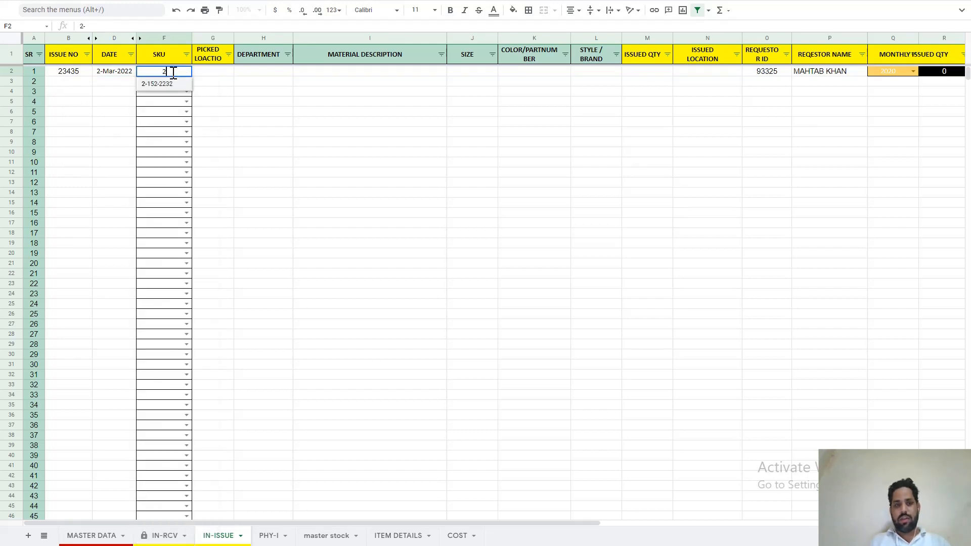
{"action": "key", "text": "BackSpace"}
{"action": "type", "text": "020"}
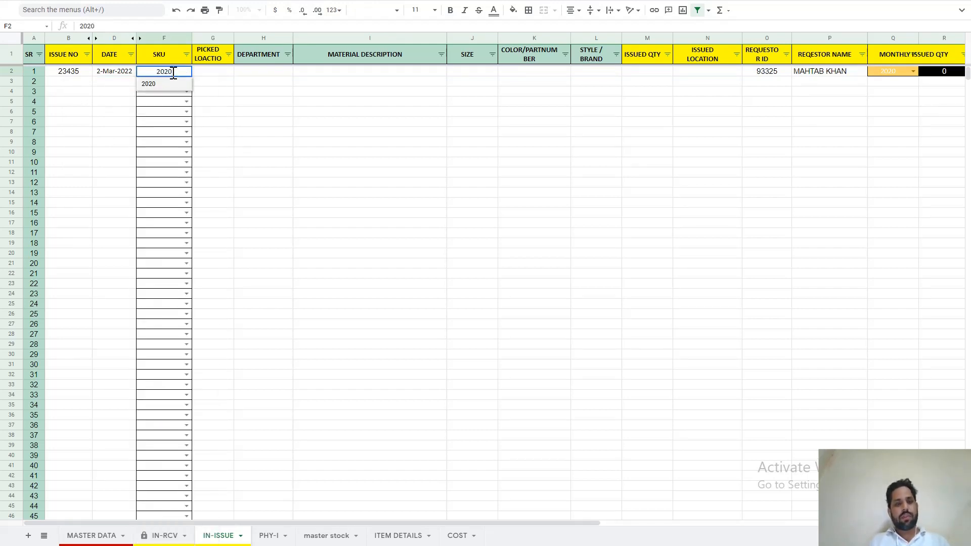
{"action": "key", "text": "Tab"}
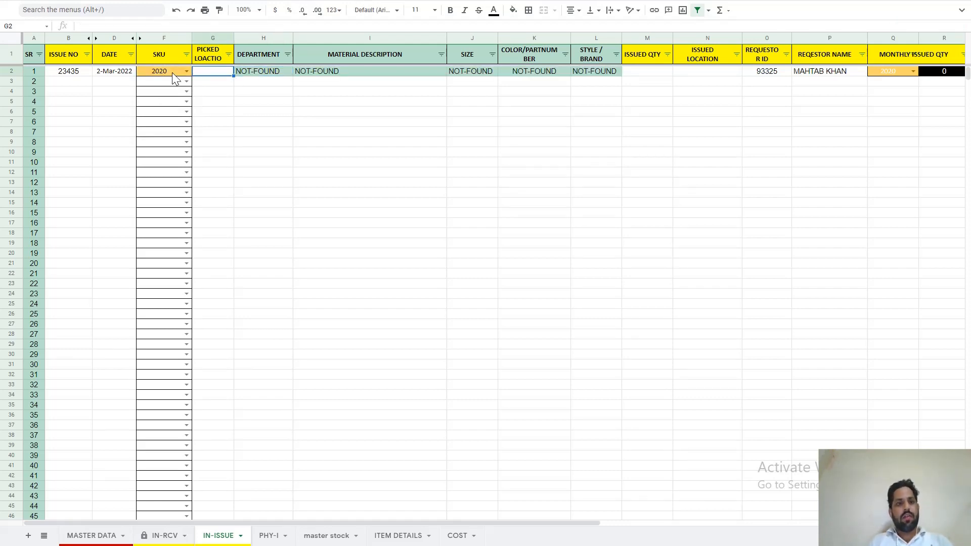
Examine the SR 1 issue record's lookup fields from department to style/brand, returning to the empty picked location.
{"action": "left_click", "coordinate": [173, 74]}
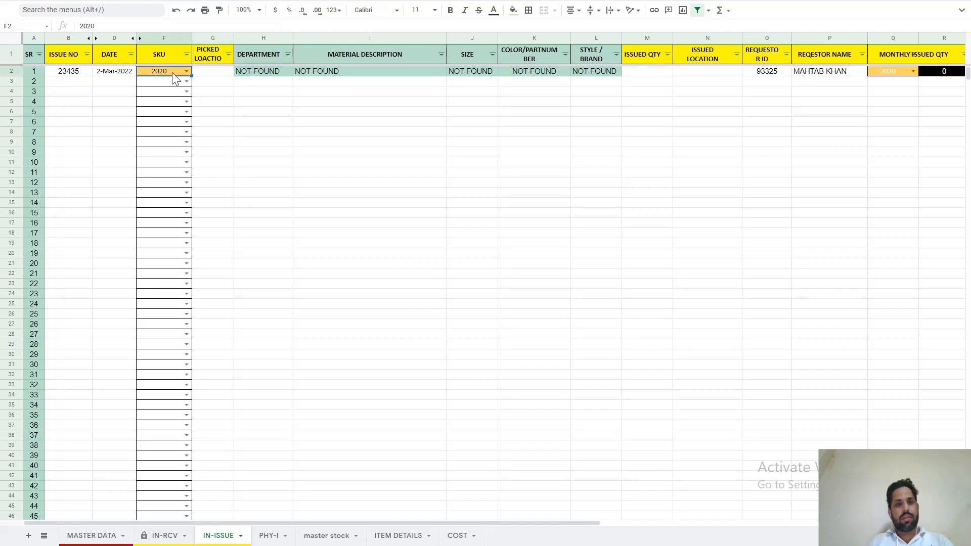
{"action": "key", "text": "Right"}
{"action": "key", "text": "Right"}
{"action": "key", "text": "Right"}
{"action": "key", "text": "Right"}
{"action": "key", "text": "Right"}
{"action": "key", "text": "Right"}
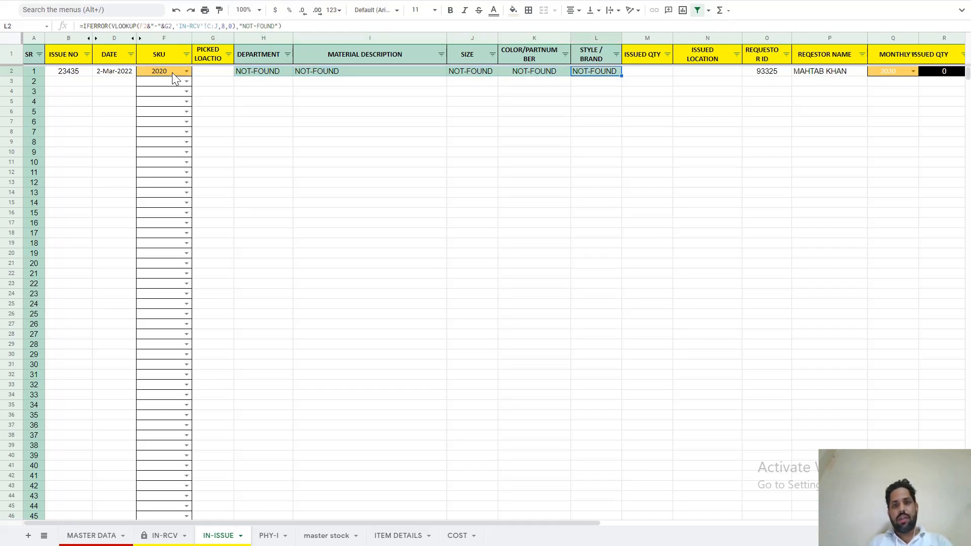
{"action": "key", "text": "Left"}
{"action": "key", "text": "Left"}
{"action": "key", "text": "Left"}
{"action": "key", "text": "Left"}
{"action": "key", "text": "Left"}
{"action": "key", "text": "Right"}
{"action": "key", "text": "Right"}
{"action": "key", "text": "Right"}
{"action": "key", "text": "Right"}
{"action": "key", "text": "Right"}
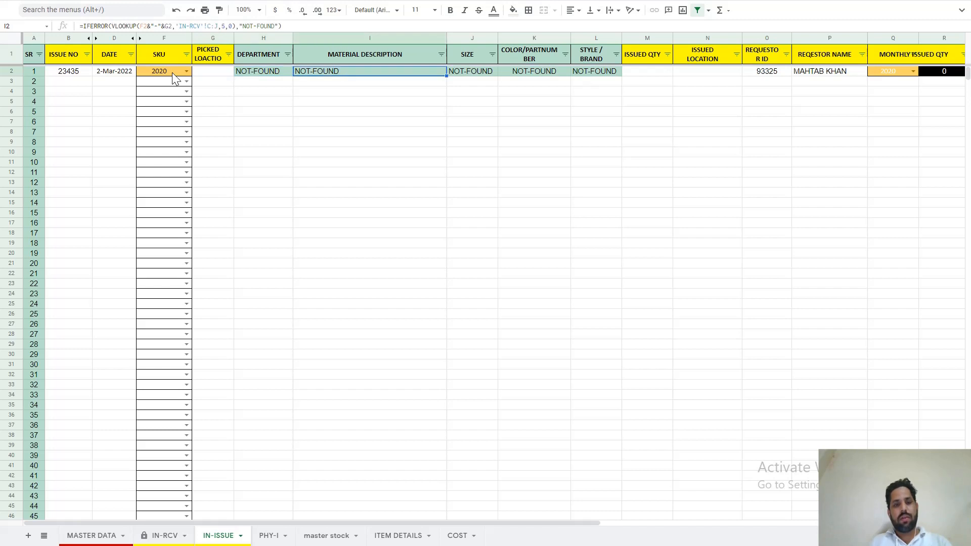
{"action": "key", "text": "Left"}
{"action": "key", "text": "Left"}
{"action": "key", "text": "Left"}
{"action": "key", "text": "Left"}
{"action": "key", "text": "Right"}
{"action": "key", "text": "Right"}
{"action": "key", "text": "Right"}
{"action": "key", "text": "Right"}
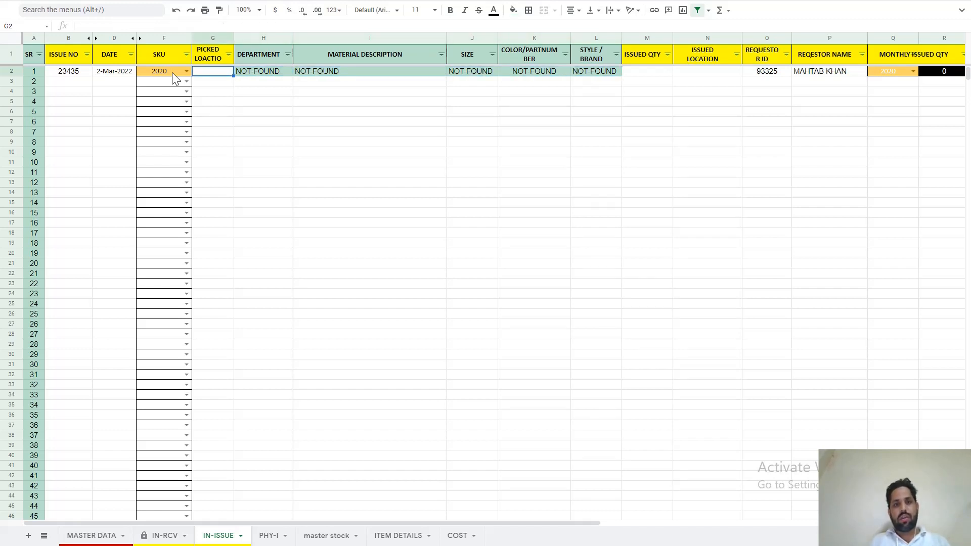
{"action": "key", "text": "Left"}
{"action": "key", "text": "Left"}
{"action": "key", "text": "Left"}
{"action": "key", "text": "Left"}
{"action": "key", "text": "Left"}
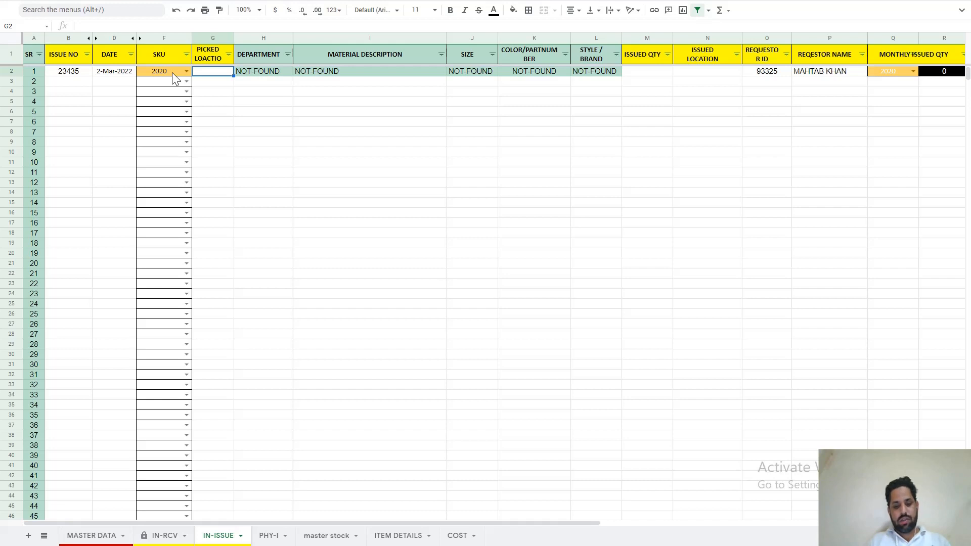
Try B1B as the SR 1 record's picked location and check the material fields looked up from it.
{"action": "type", "text": "B1B"}
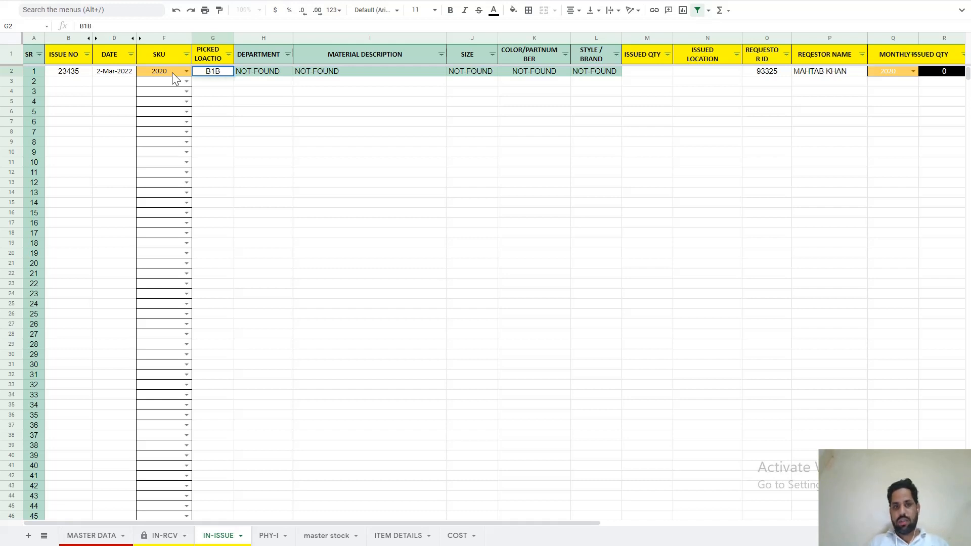
{"action": "key", "text": "Return"}
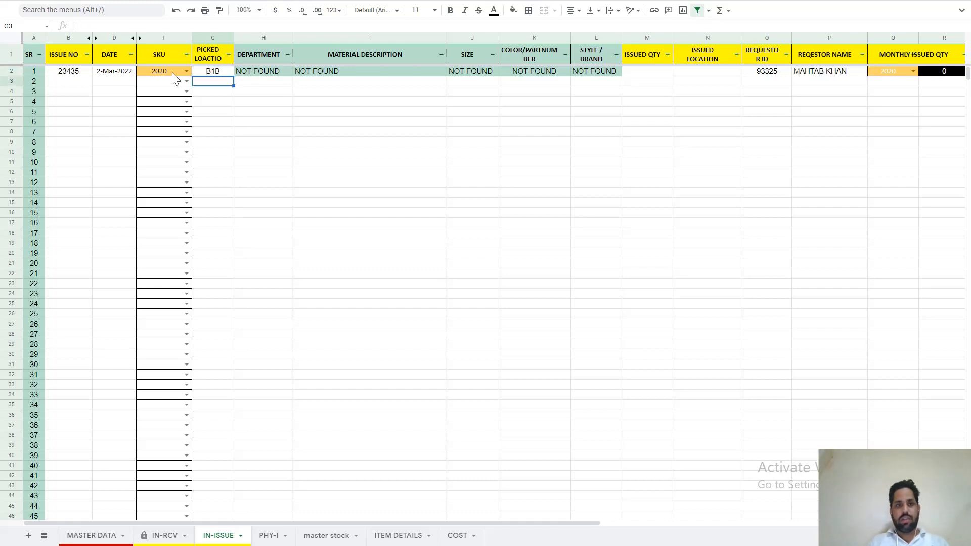
{"action": "key", "text": "Right"}
{"action": "key", "text": "Up"}
{"action": "key", "text": "Right"}
{"action": "key", "text": "Right"}
{"action": "key", "text": "Right"}
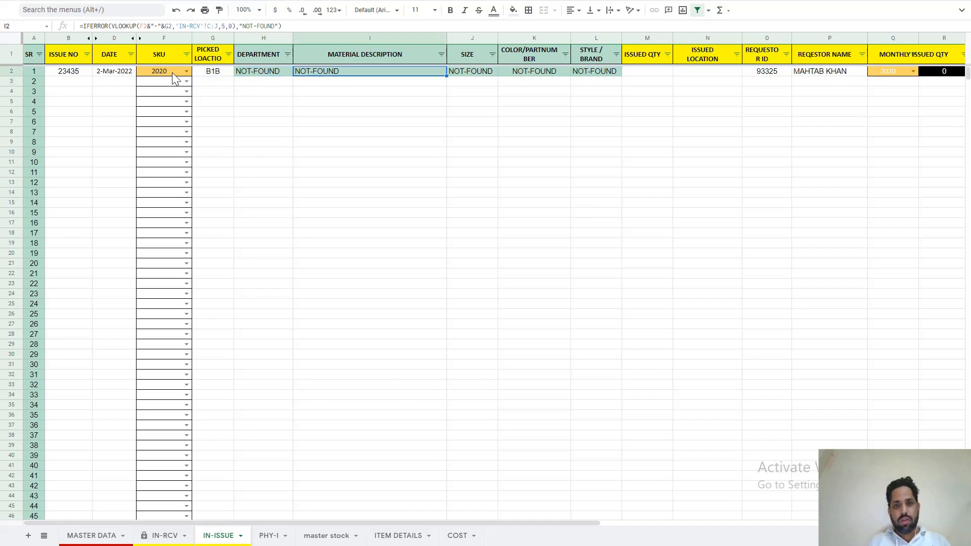
{"action": "key", "text": "Right"}
{"action": "key", "text": "Right"}
{"action": "key", "text": "Left"}
{"action": "key", "text": "Left"}
{"action": "key", "text": "Left"}
{"action": "key", "text": "Left"}
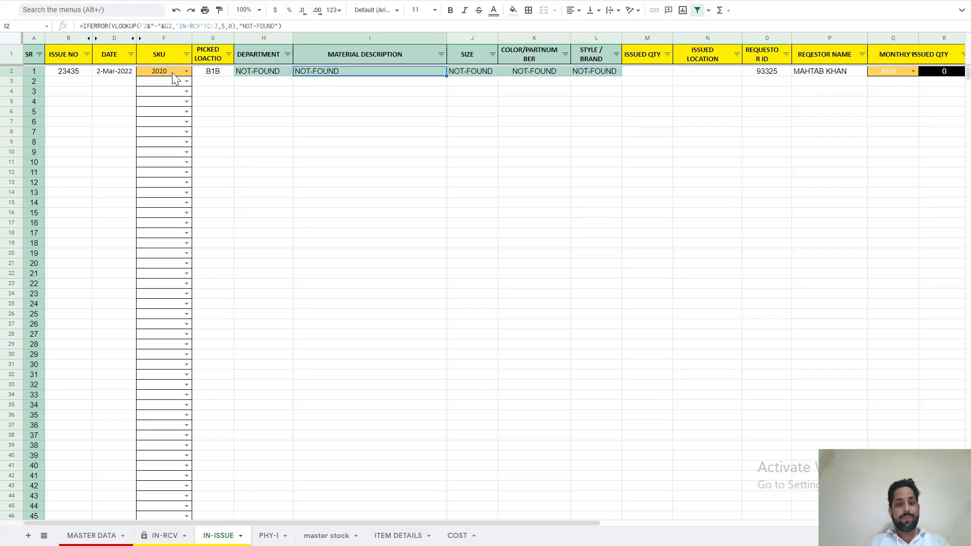
Check the received location on IN-RCV and replace the picked location of the SR 1 issue record with A1A.
{"action": "left_click", "coordinate": [178, 544]}
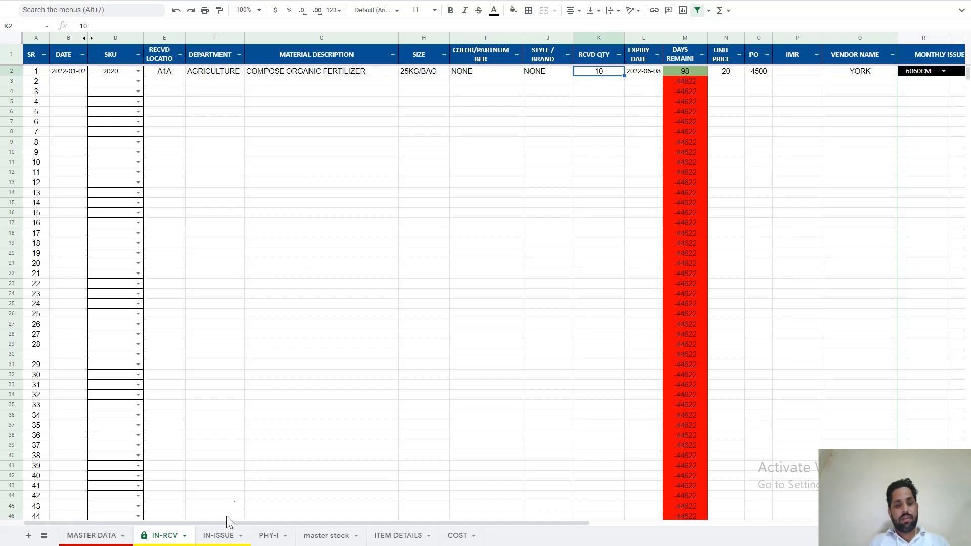
{"action": "left_click", "coordinate": [221, 537]}
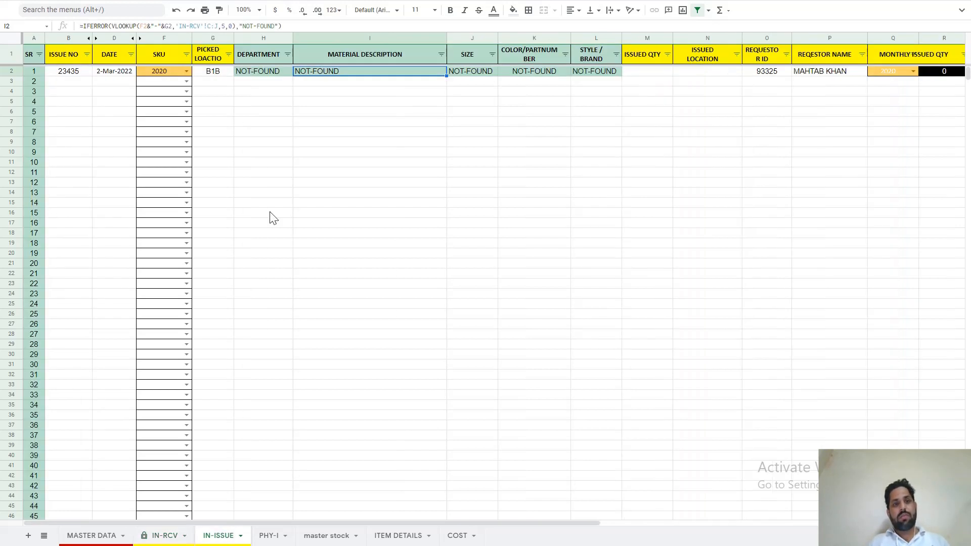
{"action": "left_click", "coordinate": [219, 81]}
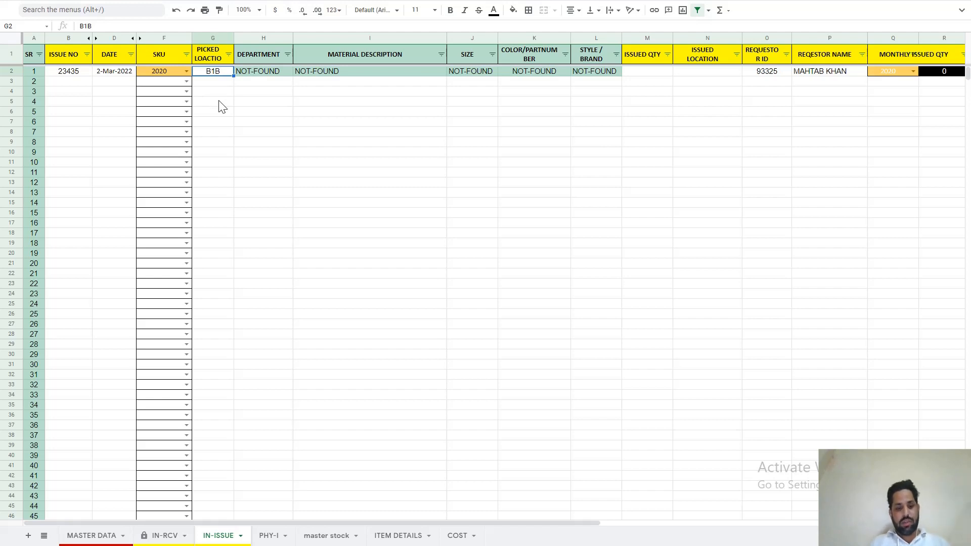
{"action": "key", "text": "Delete"}
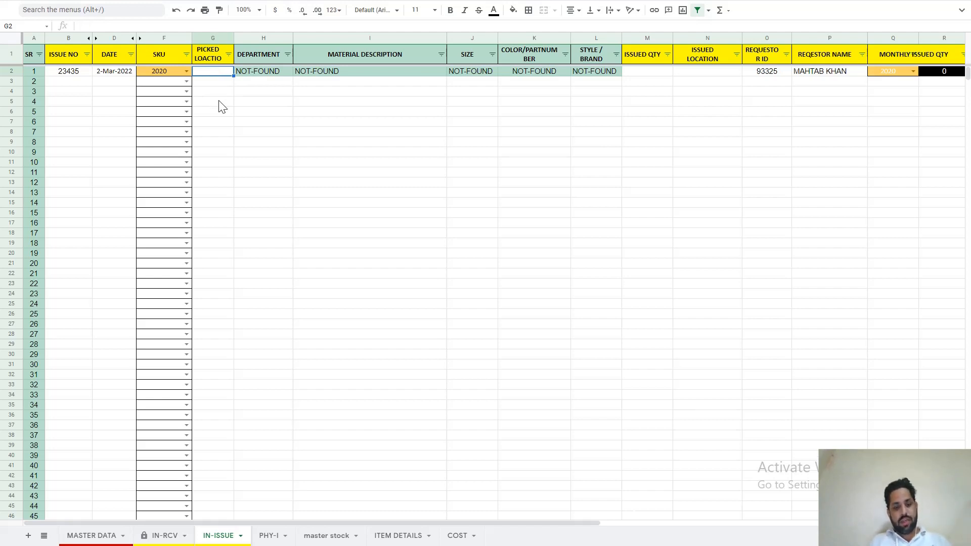
{"action": "type", "text": "A1A"}
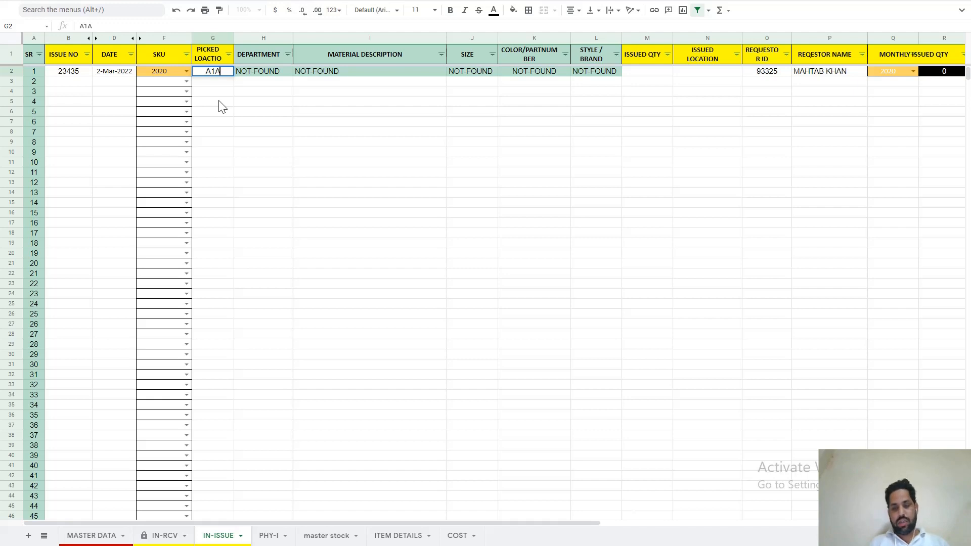
{"action": "key", "text": "Return"}
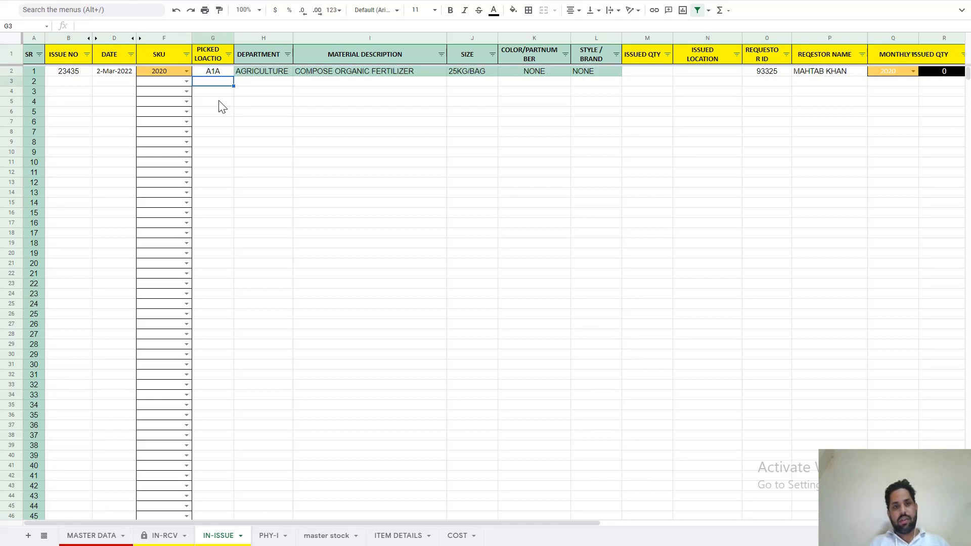
Review the department, material description, size, color and style fields looked up for the SR 1 issue record.
{"action": "key", "text": "Right"}
{"action": "key", "text": "Up"}
{"action": "key", "text": "Right"}
{"action": "key", "text": "Right"}
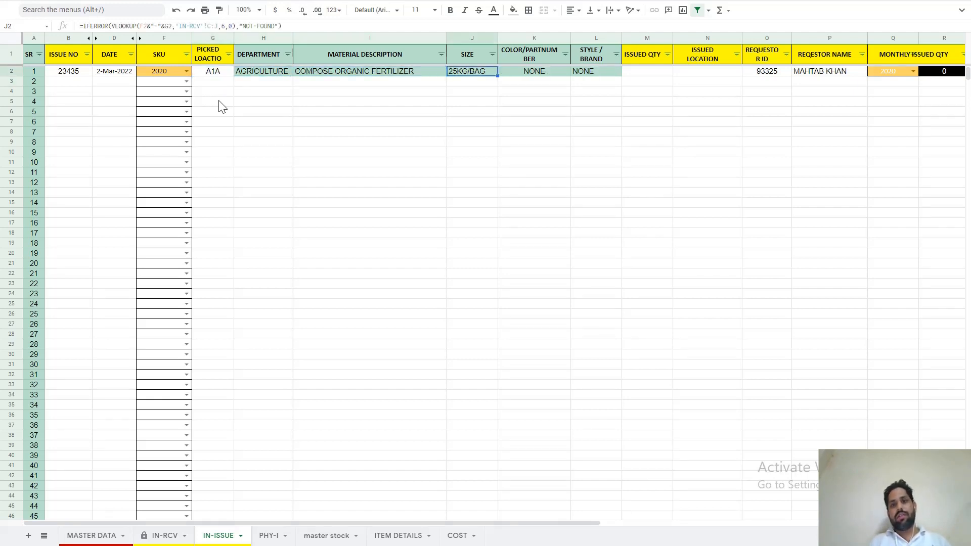
{"action": "key", "text": "Right"}
{"action": "key", "text": "Right"}
{"action": "key", "text": "Right"}
{"action": "key", "text": "Right"}
{"action": "key", "text": "Left"}
{"action": "key", "text": "Left"}
{"action": "key", "text": "Left"}
{"action": "key", "text": "Left"}
{"action": "key", "text": "Left"}
{"action": "key", "text": "Left"}
{"action": "key", "text": "Left"}
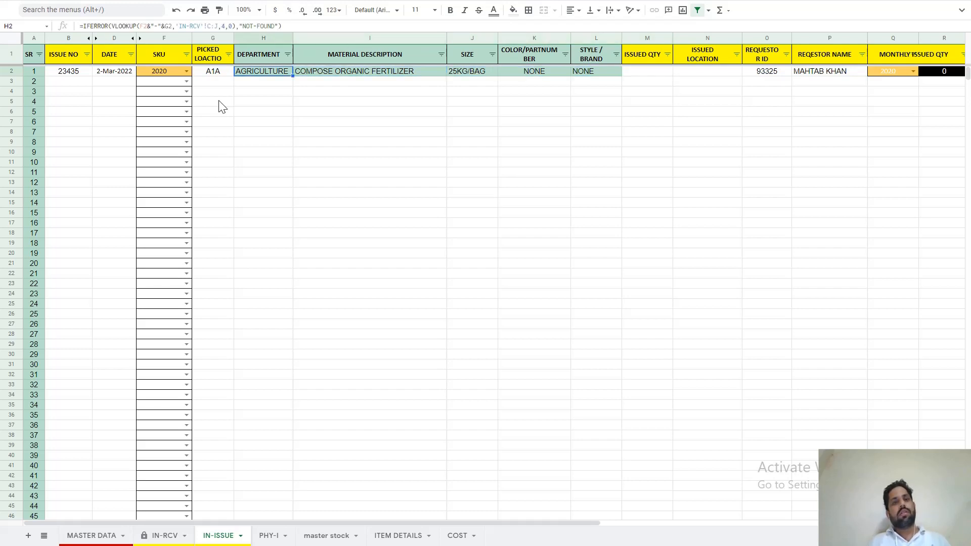
{"action": "key", "text": "Right"}
{"action": "key", "text": "Right"}
{"action": "key", "text": "Right"}
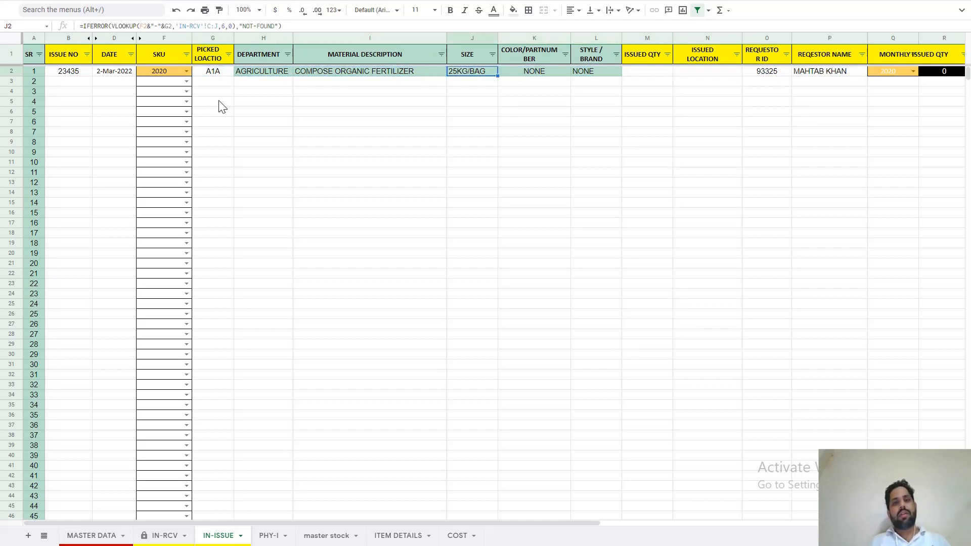
{"action": "key", "text": "Right"}
{"action": "key", "text": "Right"}
{"action": "key", "text": "Left"}
{"action": "key", "text": "Left"}
{"action": "key", "text": "Left"}
{"action": "key", "text": "Left"}
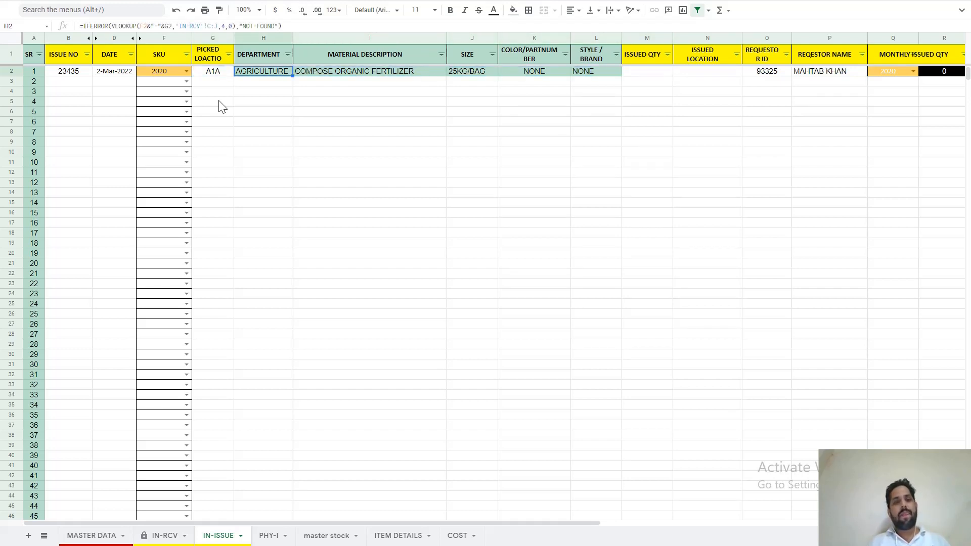
{"action": "key", "text": "Left"}
{"action": "key", "text": "Left"}
Enter an issued quantity of 5 for the SR 1 issue record.
{"action": "key", "text": "Right"}
{"action": "key", "text": "Right"}
{"action": "key", "text": "Right"}
{"action": "key", "text": "Right"}
{"action": "key", "text": "Right"}
{"action": "key", "text": "Right"}
{"action": "key", "text": "Right"}
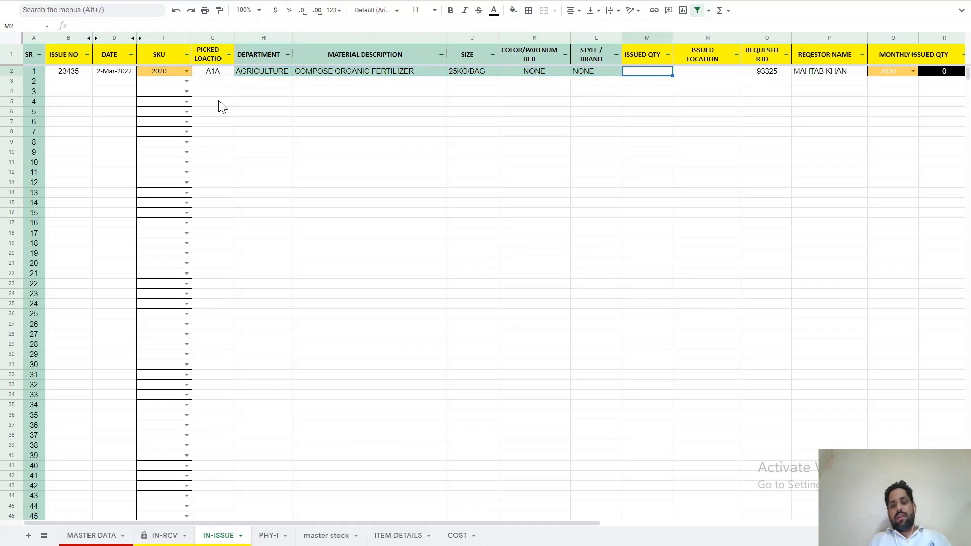
{"action": "type", "text": "5"}
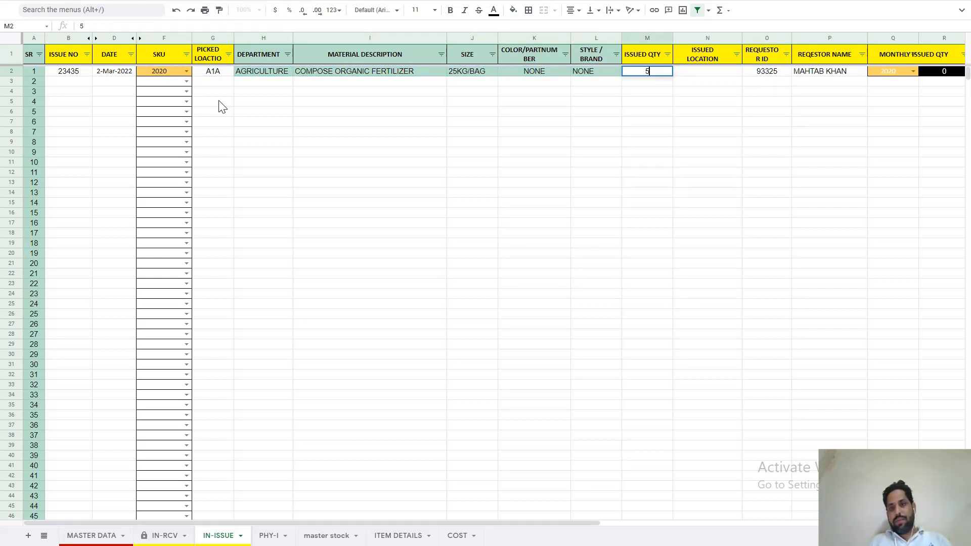
{"action": "key", "text": "Return"}
{"action": "key", "text": "Up"}
{"action": "key", "text": "Right"}
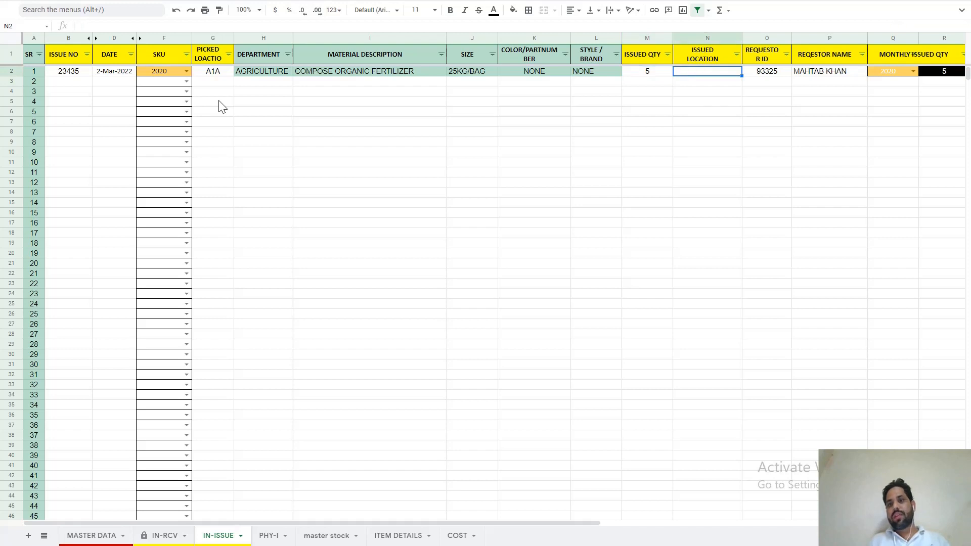
Enter OFFICE as the issued location of the SR 1 issue record.
{"action": "key", "text": "Left"}
{"action": "key", "text": "Left"}
{"action": "key", "text": "Right"}
{"action": "key", "text": "Right"}
{"action": "key", "text": "Right"}
{"action": "key", "text": "Right"}
{"action": "key", "text": "Right"}
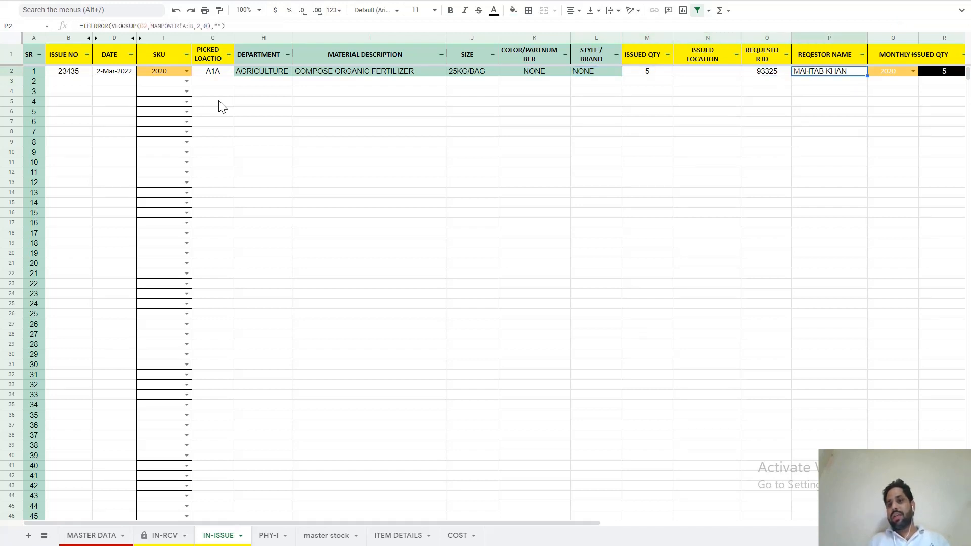
{"action": "key", "text": "Left"}
{"action": "key", "text": "Left"}
{"action": "key", "text": "Left"}
{"action": "key", "text": "Left"}
{"action": "key", "text": "Right"}
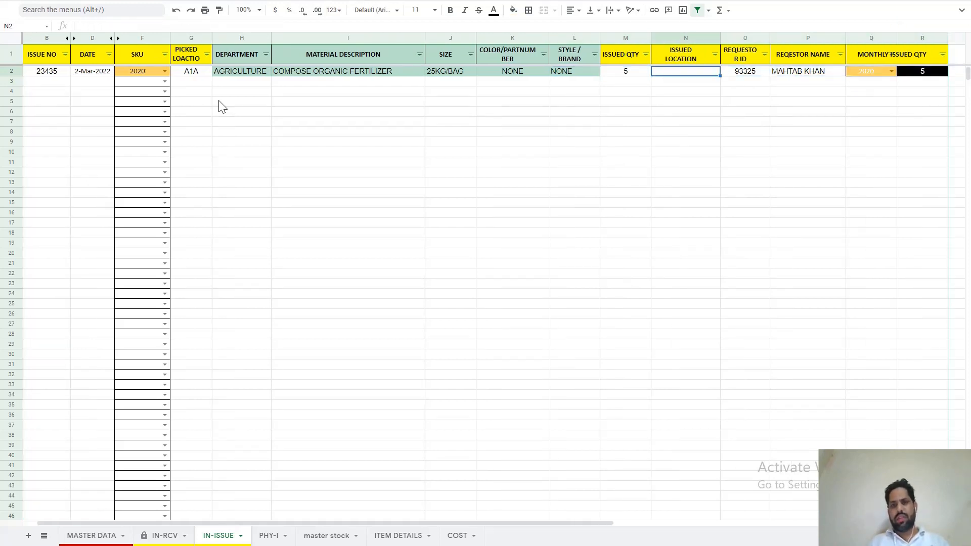
{"action": "type", "text": "OFF"}
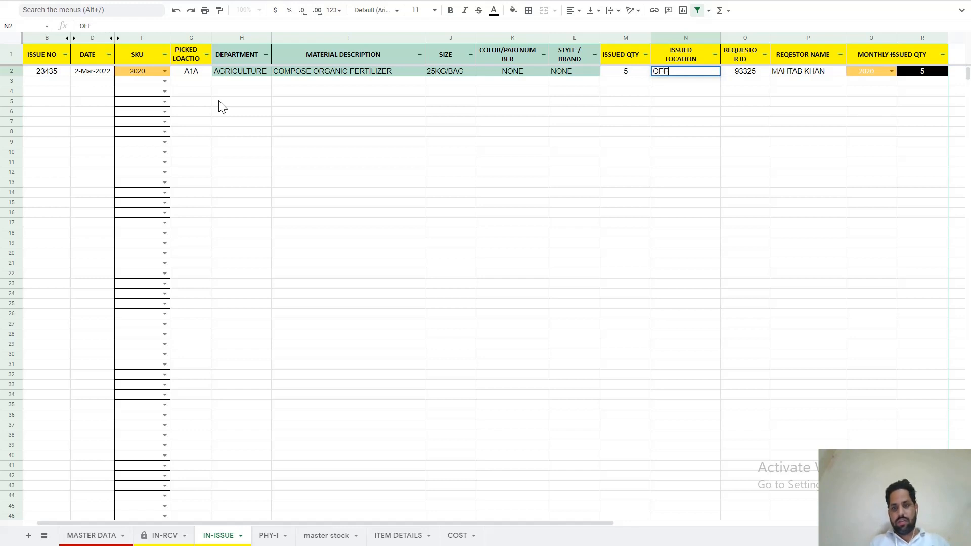
{"action": "type", "text": "ICE"}
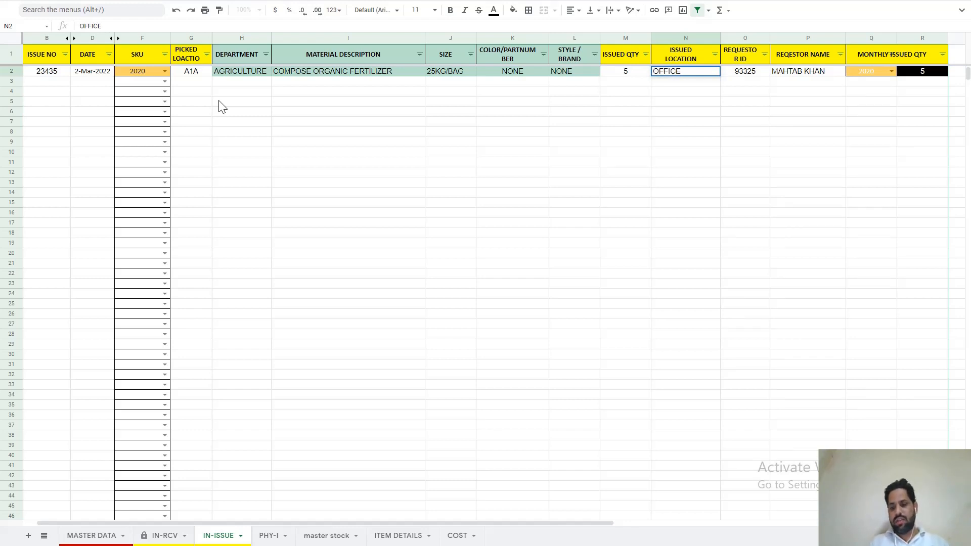
{"action": "key", "text": "Return"}
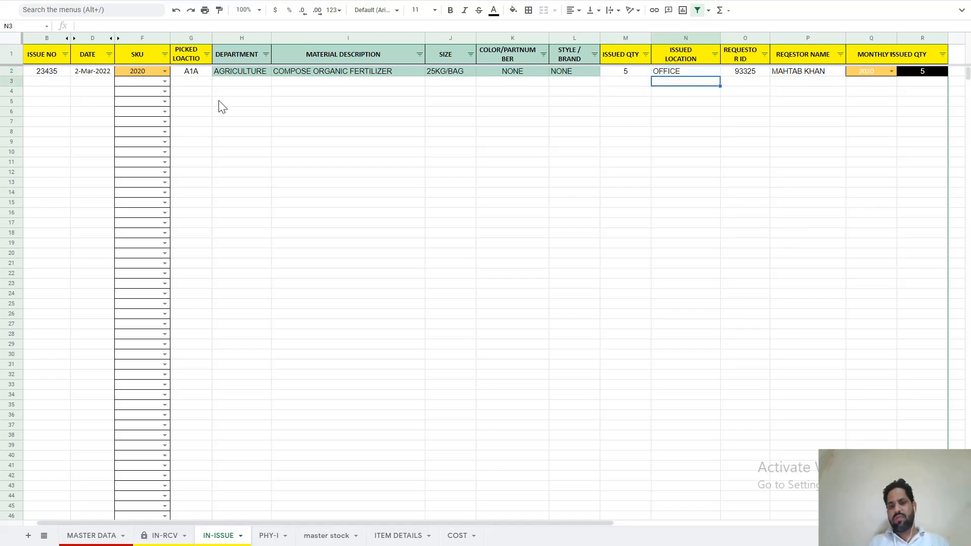
Clear the requestor ID of the SR 1 issue record and re-enter it to look up the requestor's name.
{"action": "key", "text": "Up"}
{"action": "key", "text": "Right"}
{"action": "key", "text": "Left"}
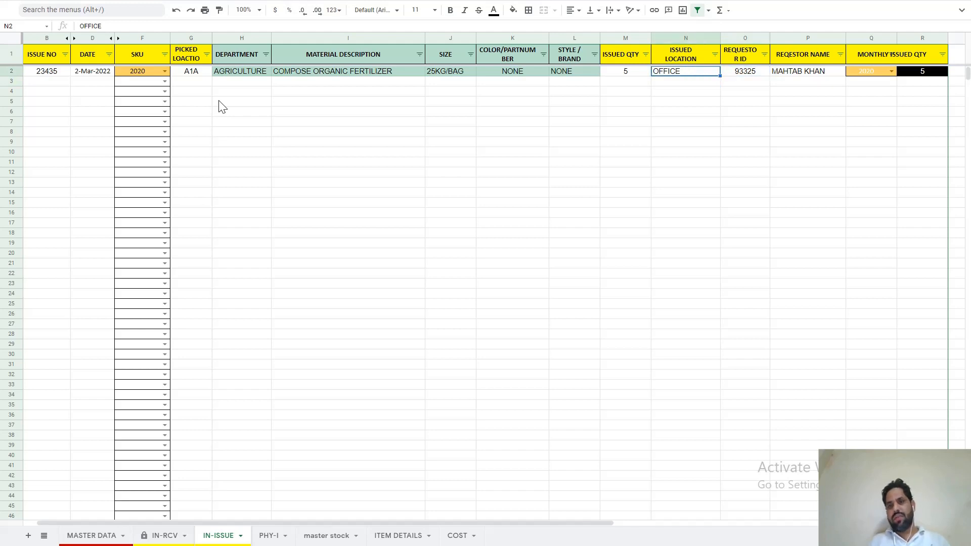
{"action": "key", "text": "Right"}
{"action": "key", "text": "Delete"}
{"action": "key", "text": "Down"}
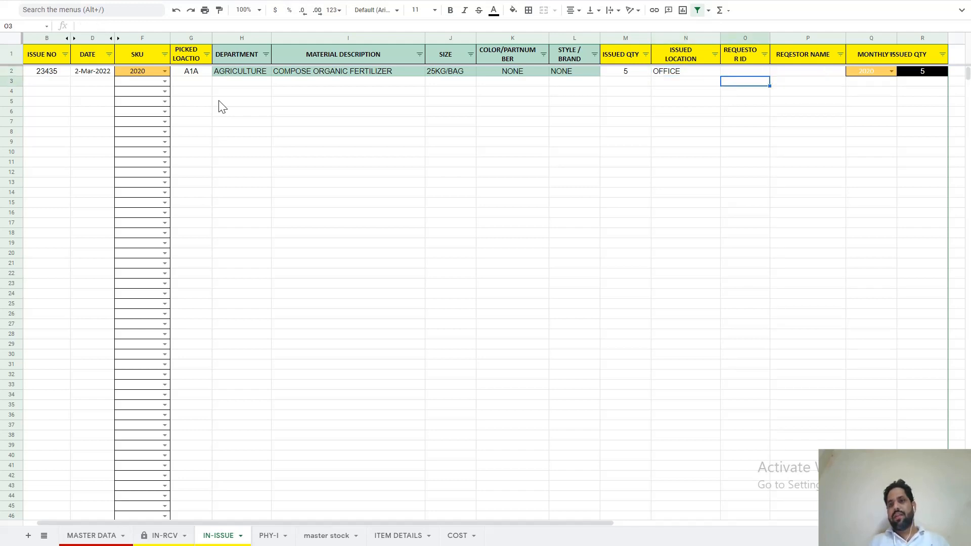
{"action": "key", "text": "Up"}
{"action": "key", "text": "Left"}
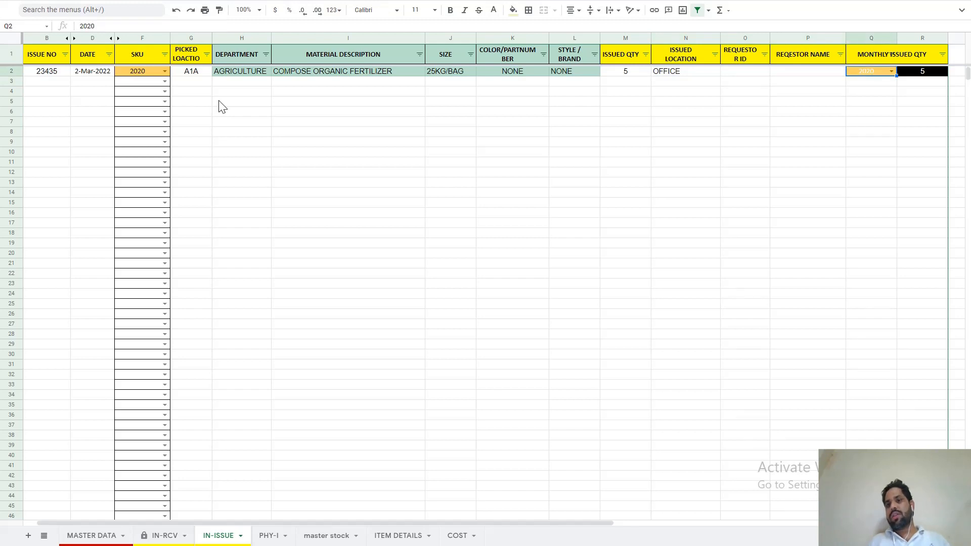
{"action": "key", "text": "Left"}
{"action": "type", "text": "9"}
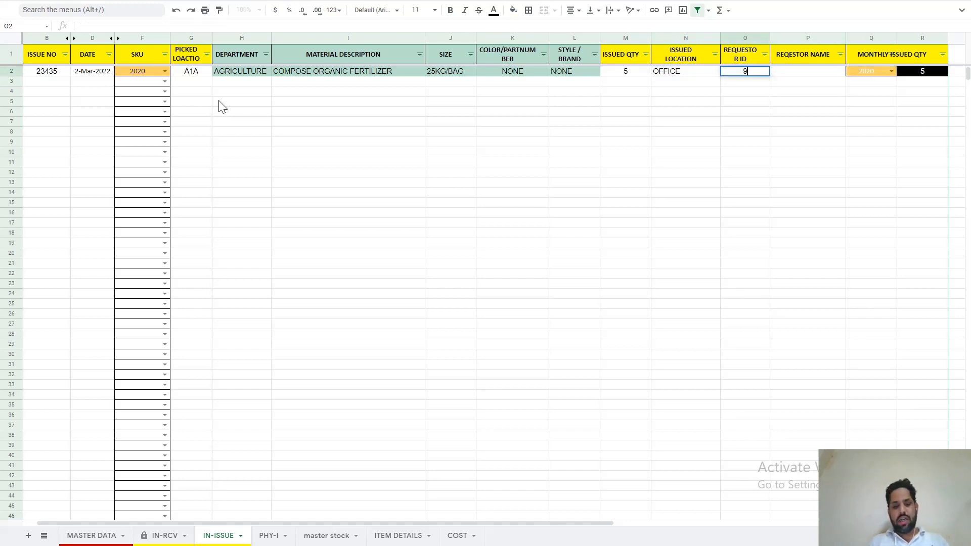
{"action": "type", "text": "33"}
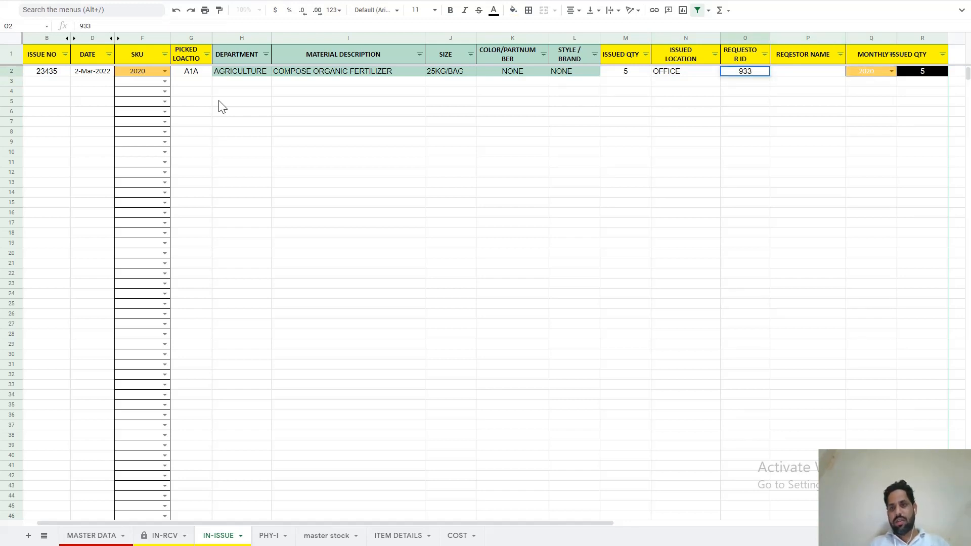
{"action": "type", "text": "25"}
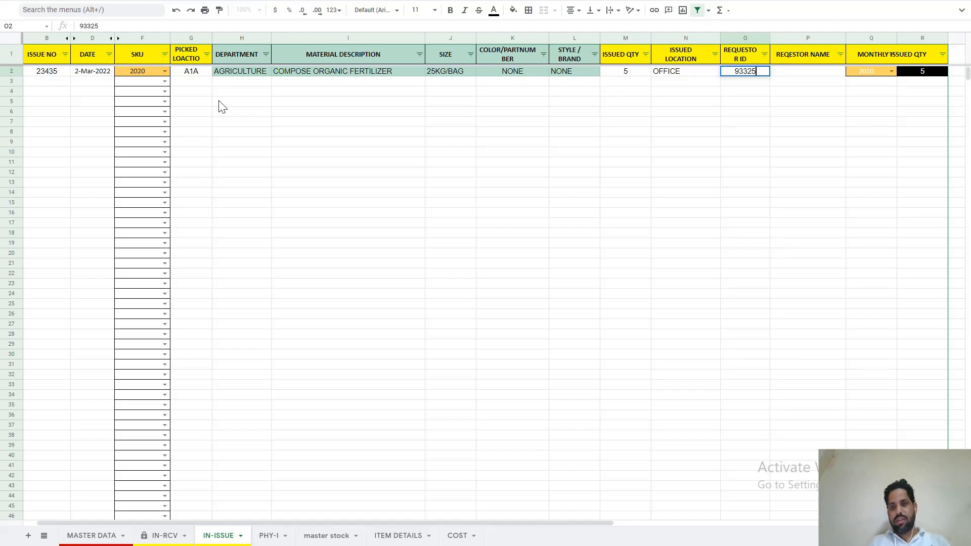
{"action": "key", "text": "Return"}
{"action": "key", "text": "Up"}
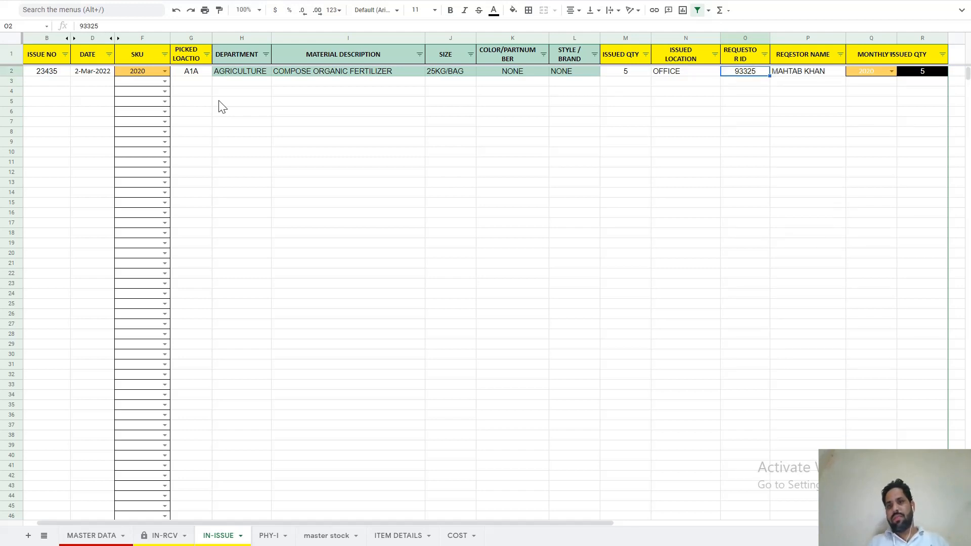
Review the SR 1 issue record's fields from issue number through picked location, quantity and issued location to the requestor's ID and name.
{"action": "key", "text": "Right"}
{"action": "key", "text": "Right"}
{"action": "key", "text": "Left"}
{"action": "key", "text": "Left"}
{"action": "key", "text": "Left"}
{"action": "key", "text": "Left"}
{"action": "key", "text": "Left"}
{"action": "key", "text": "Left"}
{"action": "key", "text": "Left"}
{"action": "key", "text": "Left"}
{"action": "key", "text": "Left"}
{"action": "key", "text": "Left"}
{"action": "key", "text": "Left"}
{"action": "key", "text": "Left"}
{"action": "key", "text": "Left"}
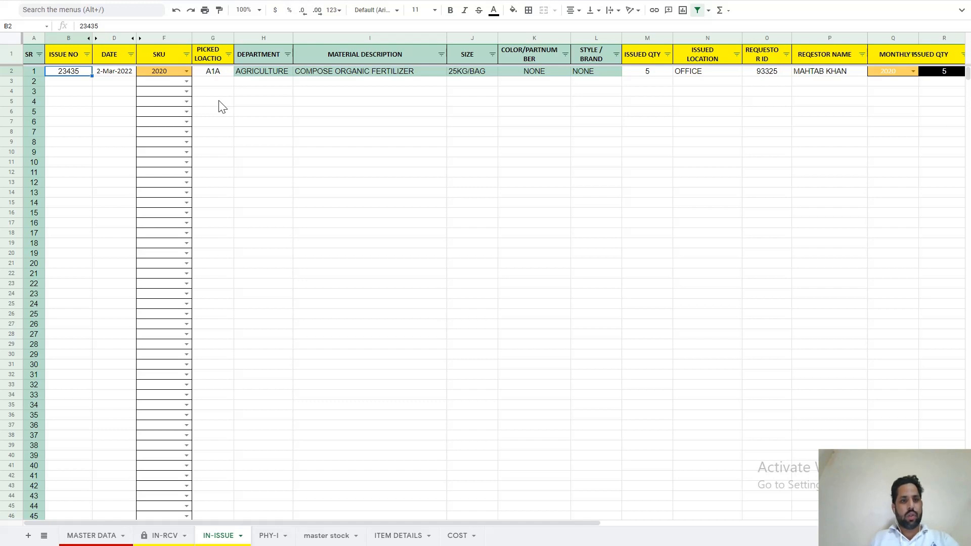
{"action": "key", "text": "Right"}
{"action": "key", "text": "Right"}
{"action": "key", "text": "Right"}
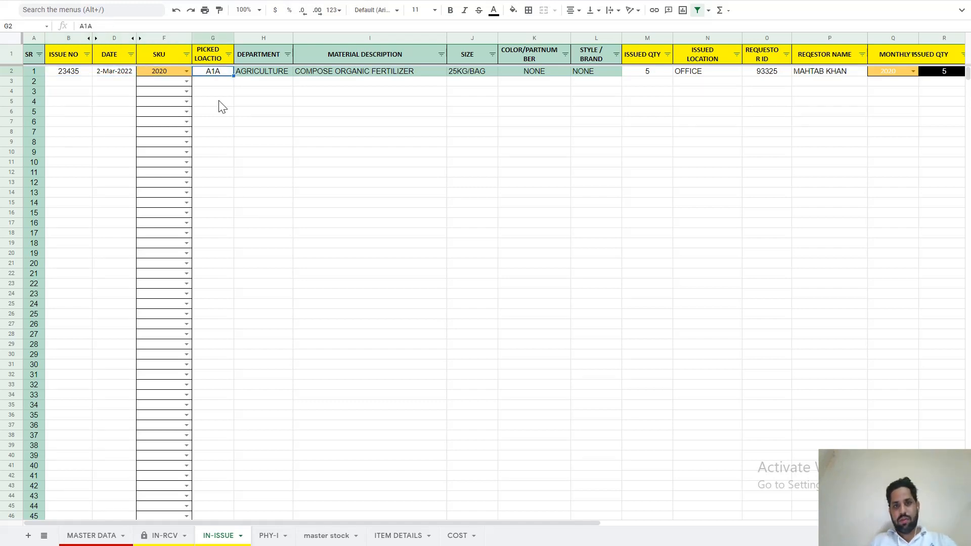
{"action": "key", "text": "Right"}
{"action": "key", "text": "Right"}
{"action": "key", "text": "Right"}
{"action": "key", "text": "Right"}
{"action": "key", "text": "Right"}
{"action": "key", "text": "Right"}
{"action": "key", "text": "Right"}
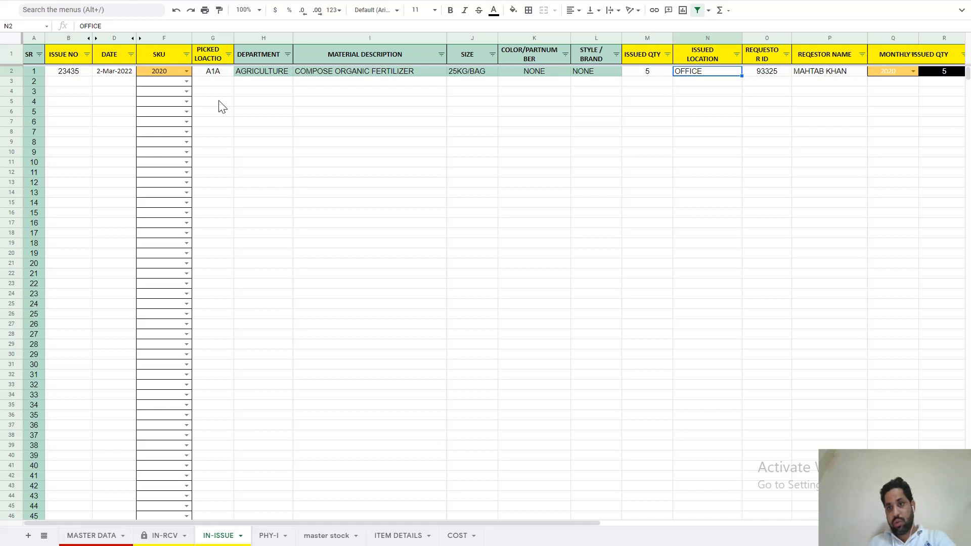
{"action": "key", "text": "Right"}
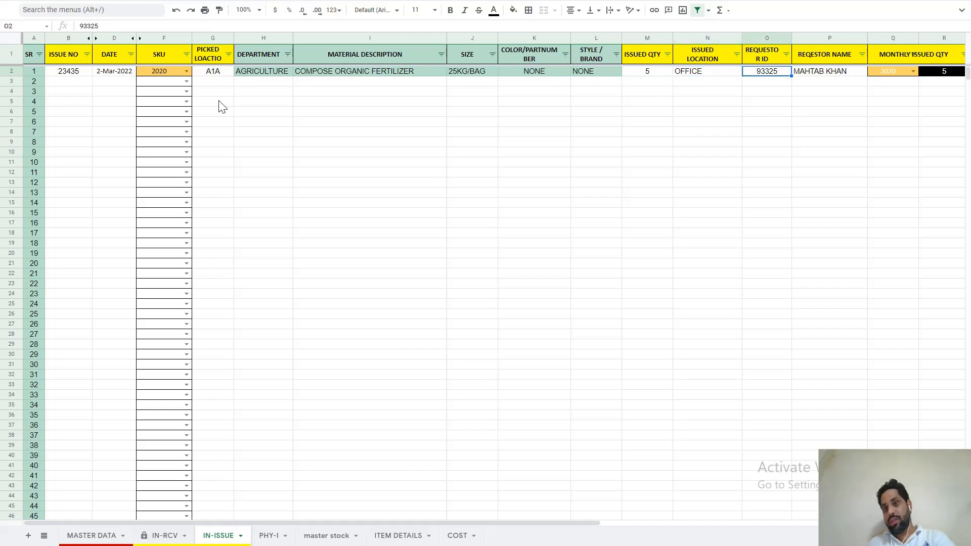
{"action": "key", "text": "Right"}
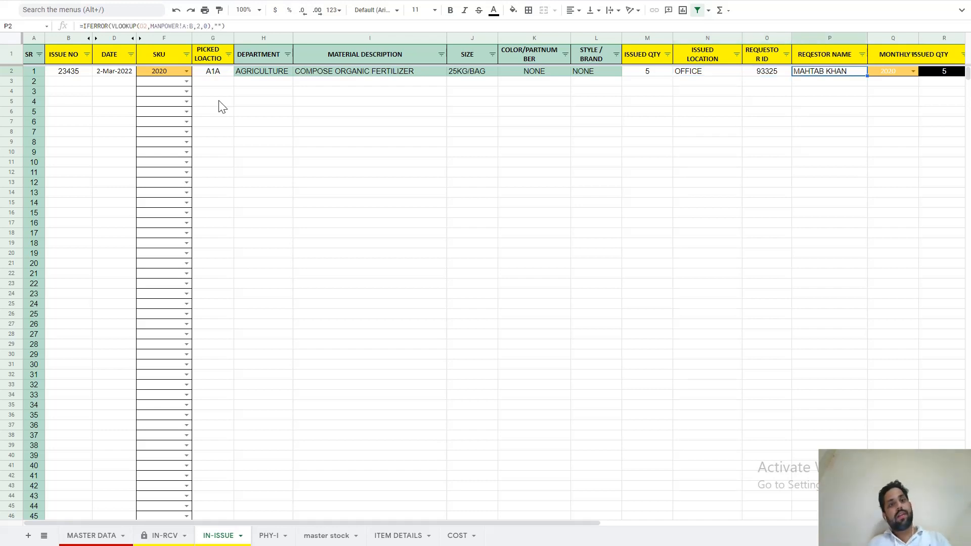
{"action": "key", "text": "Left"}
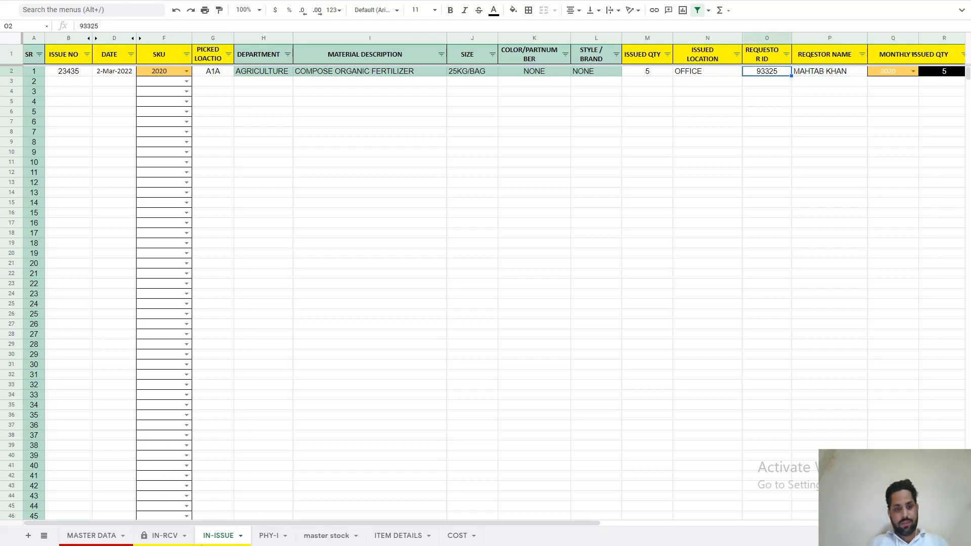
{"action": "key", "text": "F11"}
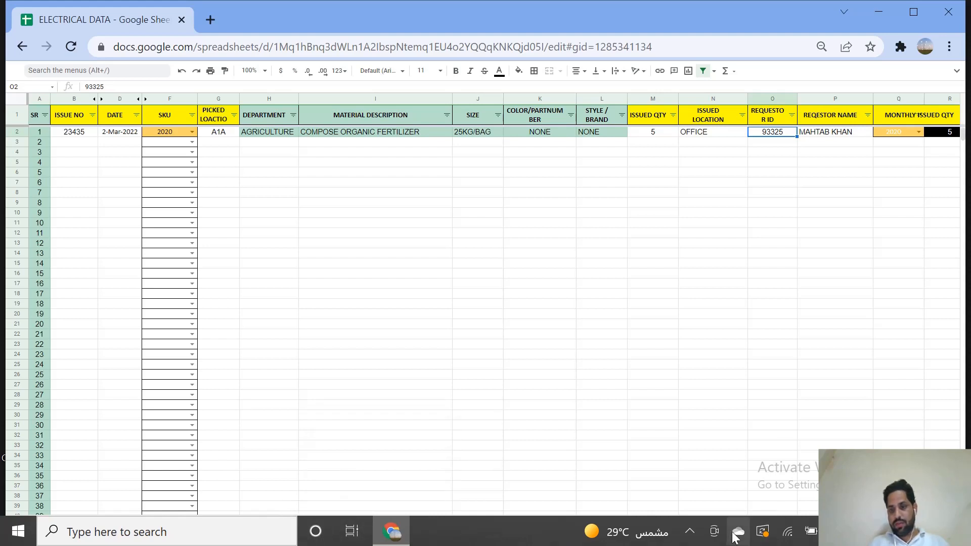
{"action": "left_click", "coordinate": [690, 531]}
{"action": "left_click", "coordinate": [699, 499]}
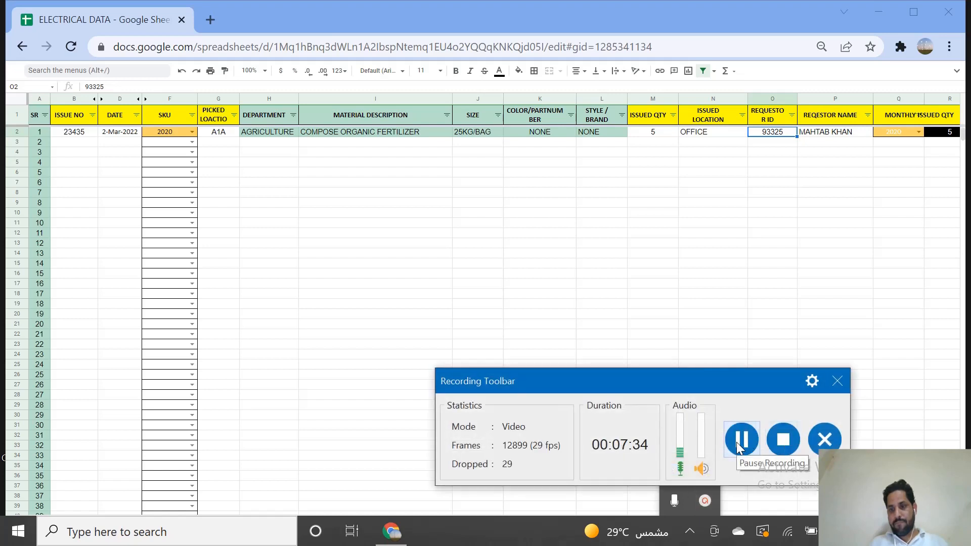
{"action": "left_click", "coordinate": [837, 380]}
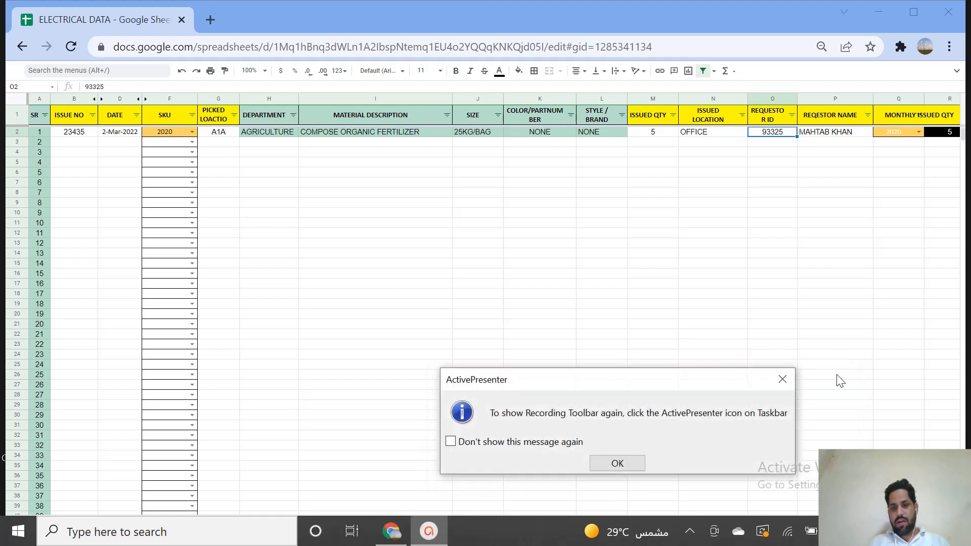
{"action": "left_click", "coordinate": [531, 448]}
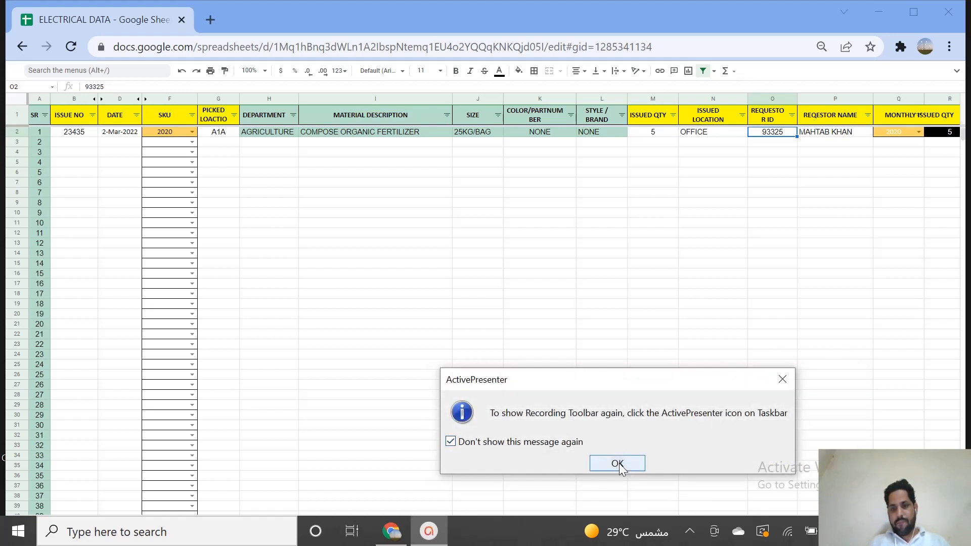
{"action": "left_click", "coordinate": [617, 462]}
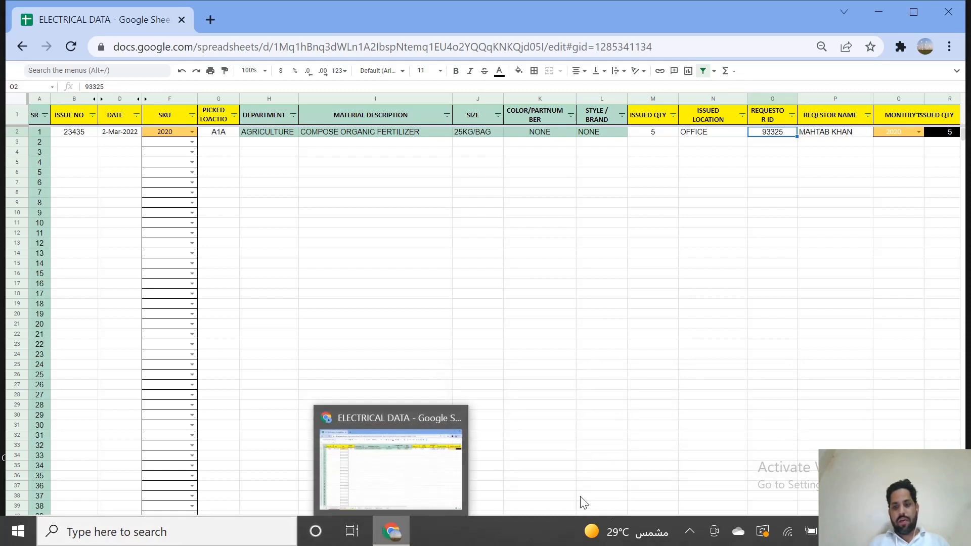
{"action": "left_click", "coordinate": [690, 533]}
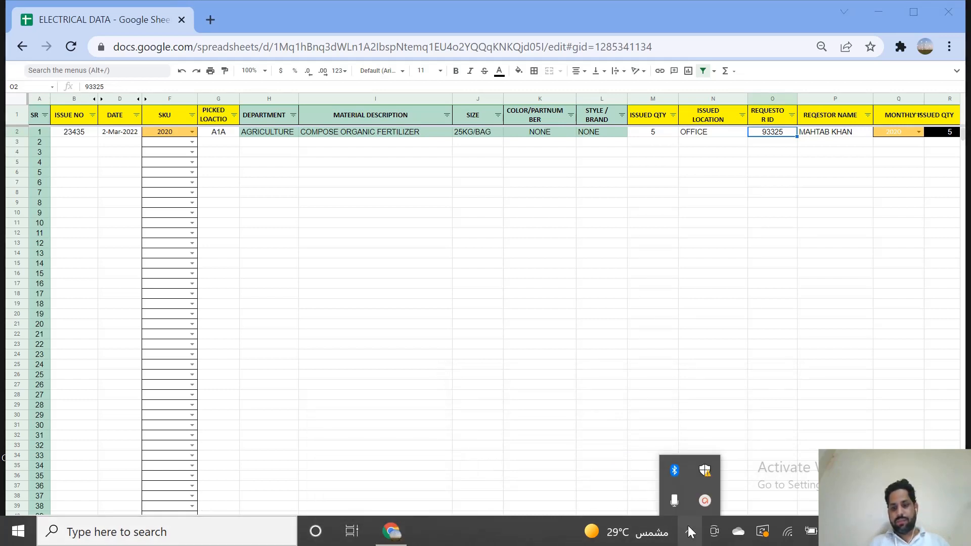
{"action": "left_click", "coordinate": [301, 398]}
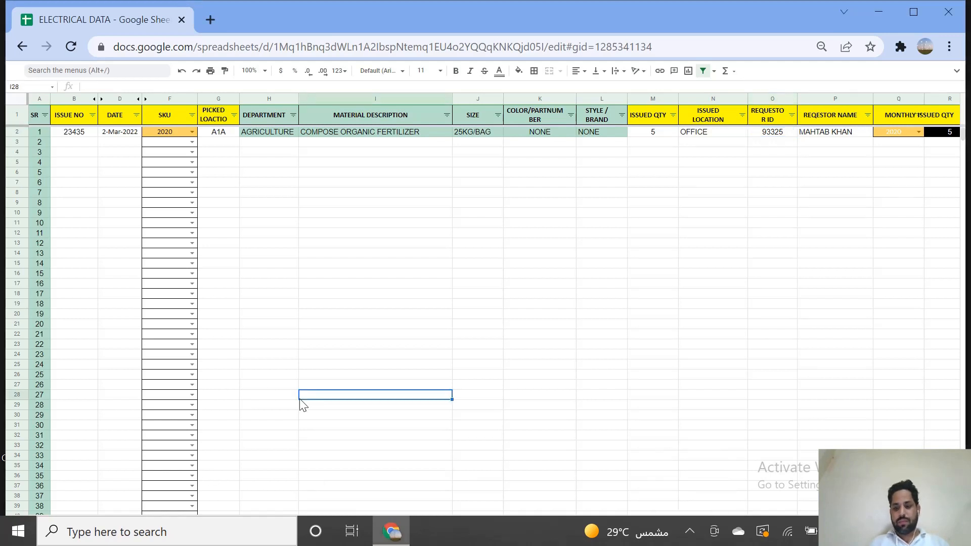
{"action": "key", "text": "F11"}
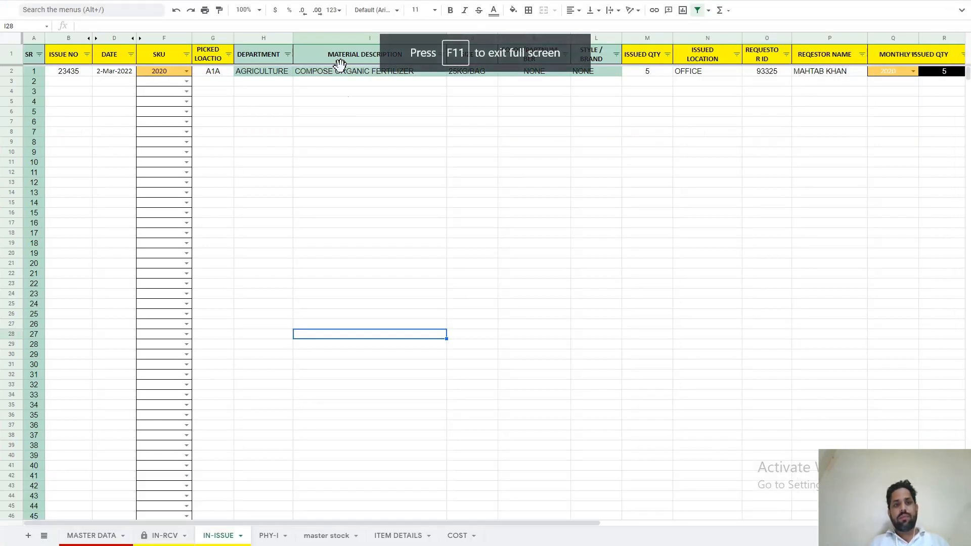
{"action": "left_click", "coordinate": [298, 143]}
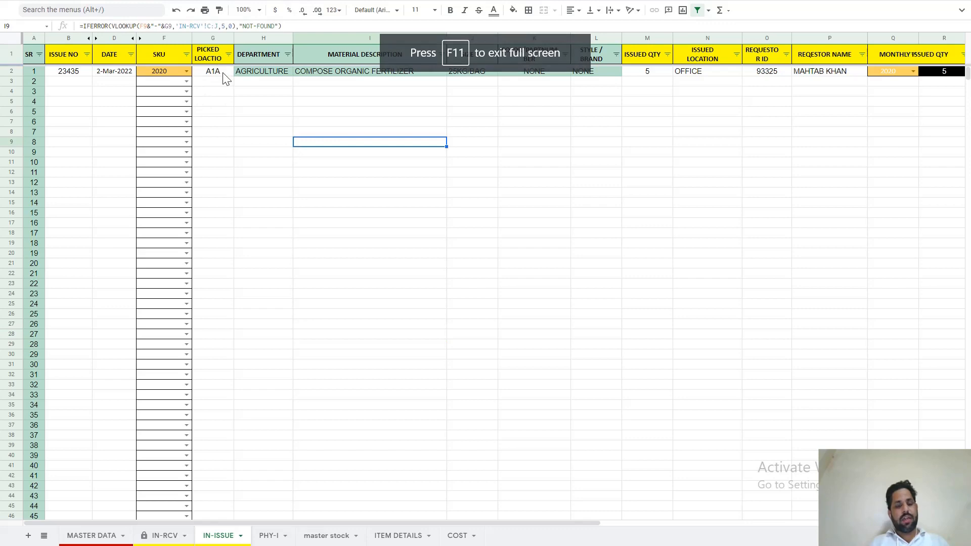
Start the SR 2 received-material record on IN-RCV with the date 2022-03-02.
{"action": "left_click", "coordinate": [162, 535]}
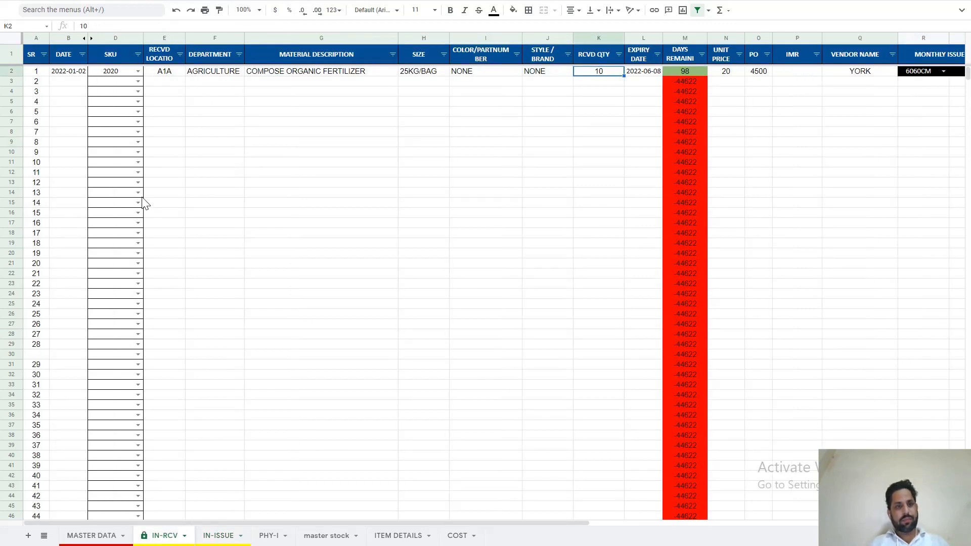
{"action": "left_click", "coordinate": [66, 82]}
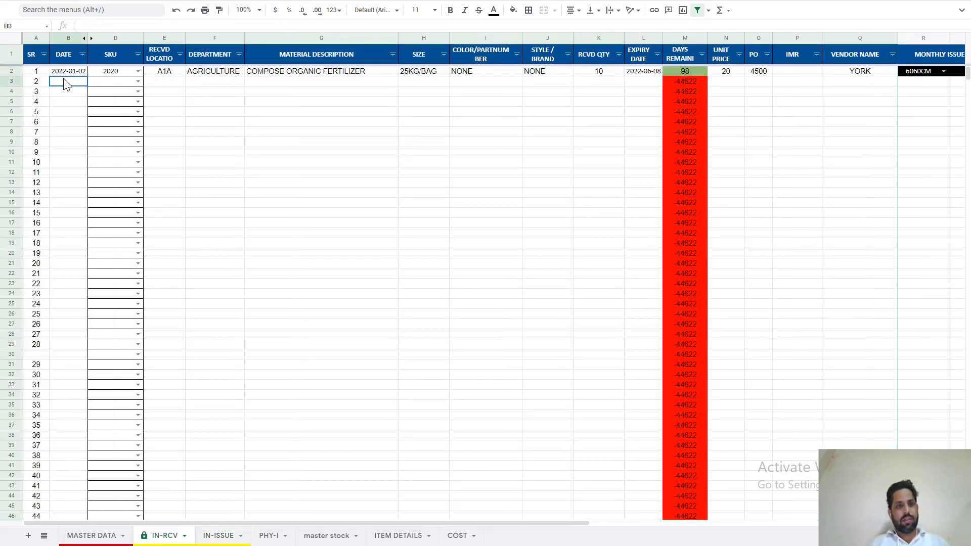
{"action": "double_click", "coordinate": [65, 82]}
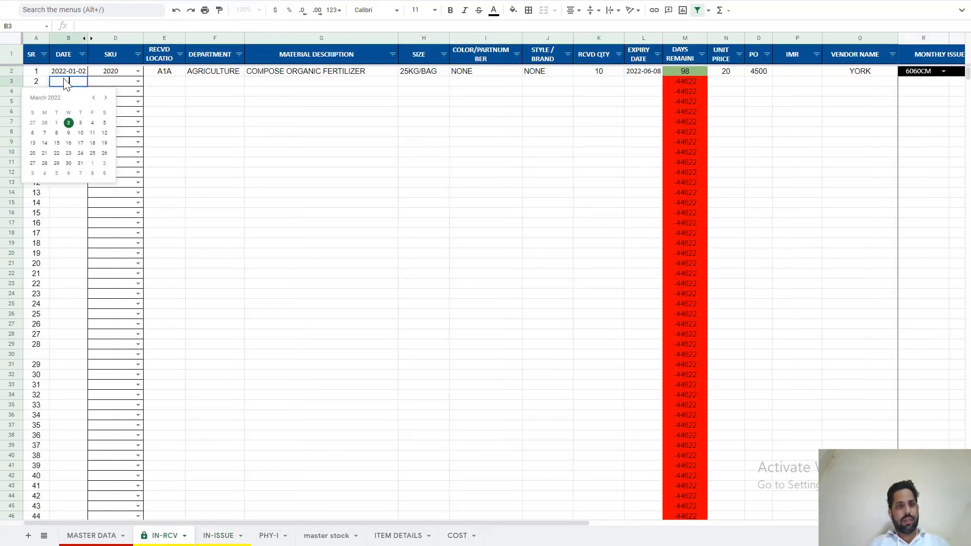
{"action": "left_click", "coordinate": [69, 123]}
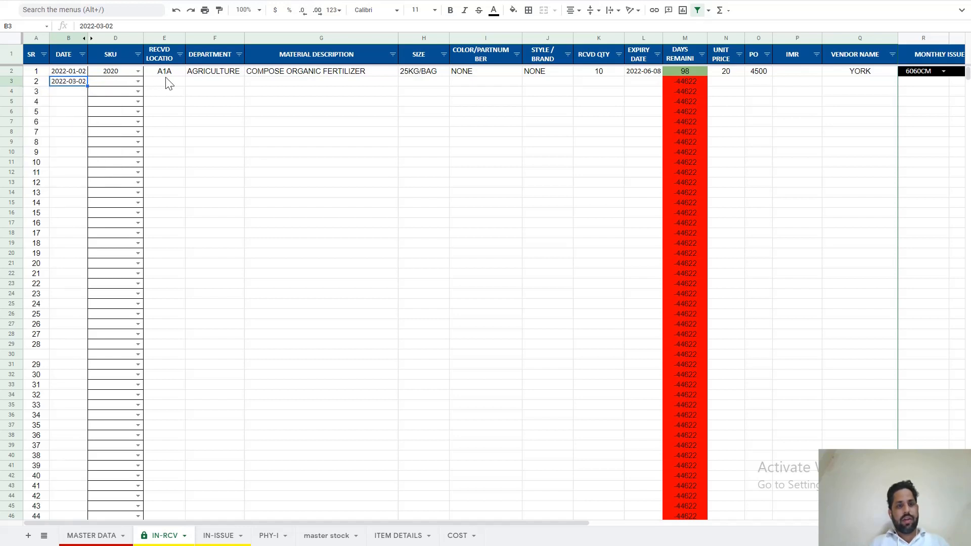
Enter SKU 2020 and received location B2B in the SR 2 received-material record.
{"action": "left_click", "coordinate": [121, 83]}
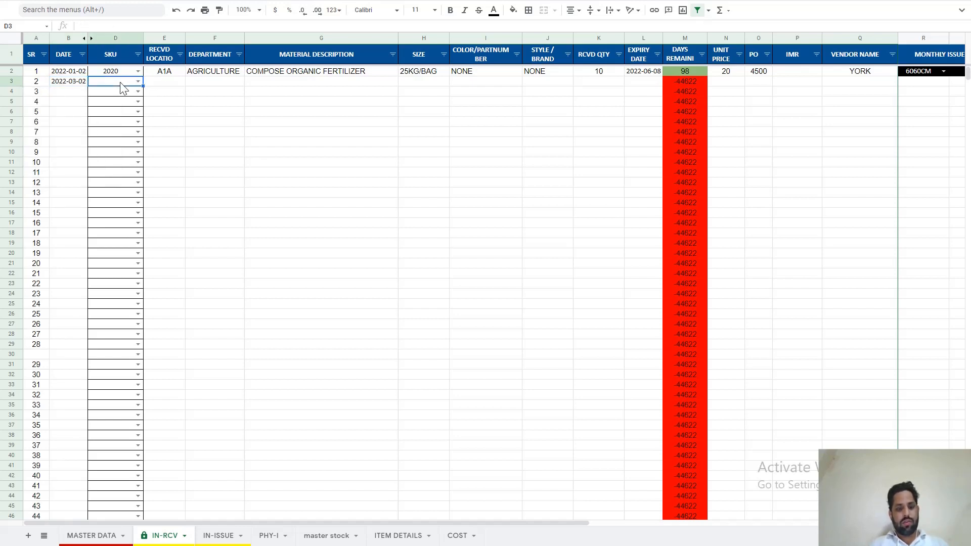
{"action": "type", "text": "202"}
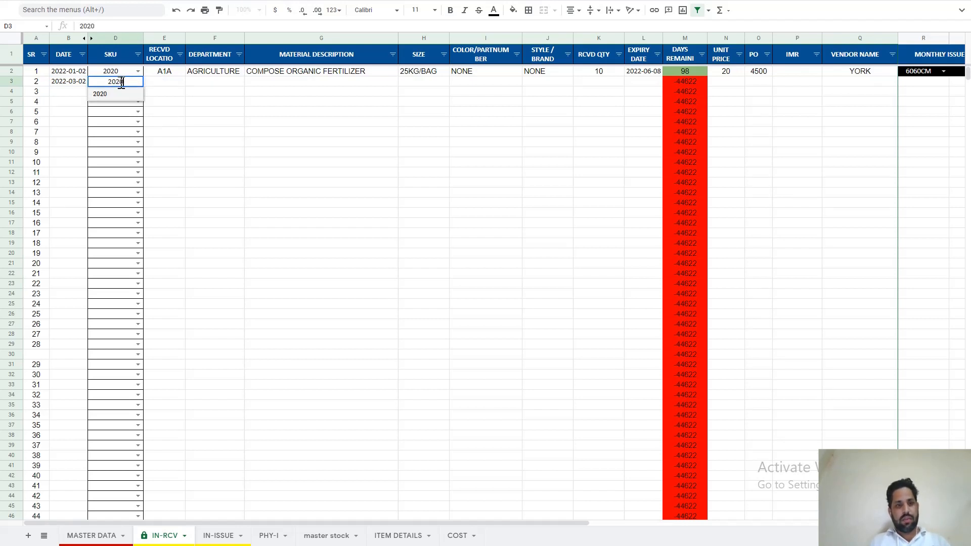
{"action": "type", "text": "0"}
{"action": "key", "text": "Tab"}
{"action": "type", "text": "B"}
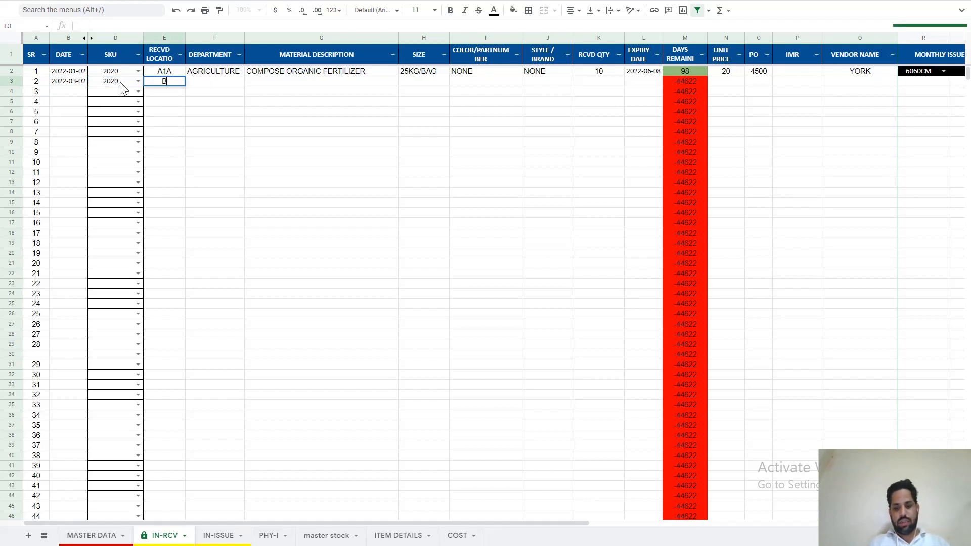
{"action": "type", "text": "2B"}
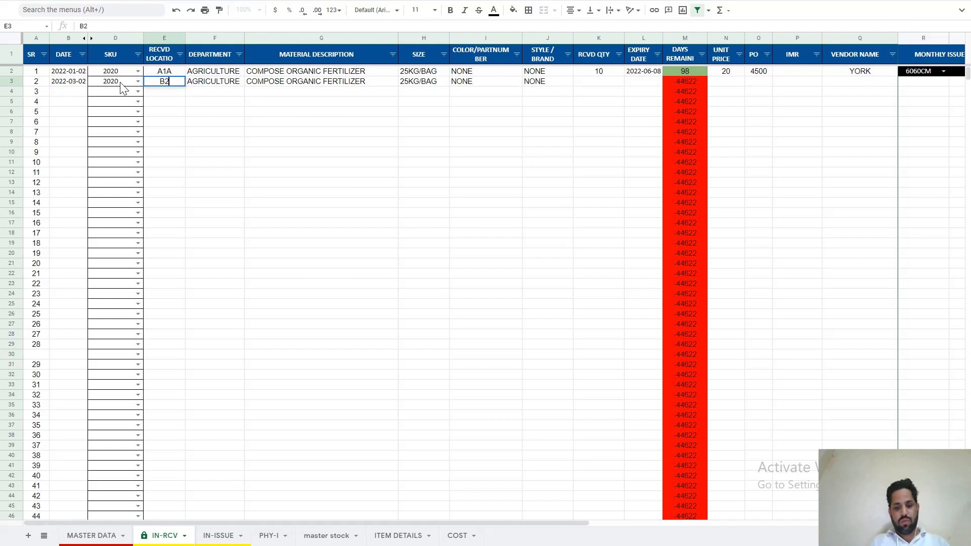
{"action": "key", "text": "Tab"}
Set the received quantity of the SR 2 received-material record to 50.
{"action": "key", "text": "Tab"}
{"action": "key", "text": "Tab"}
{"action": "key", "text": "Tab"}
{"action": "key", "text": "Tab"}
{"action": "key", "text": "Tab"}
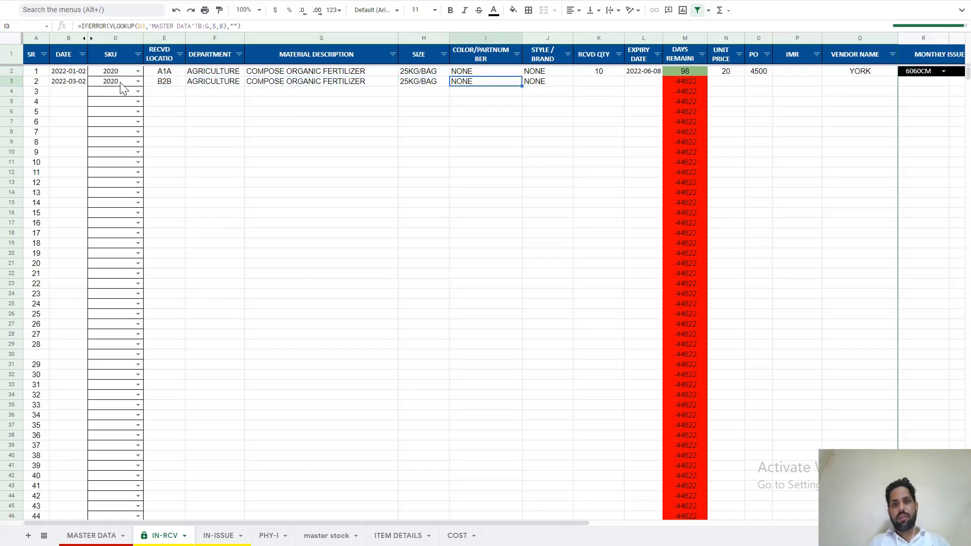
{"action": "type", "text": "50"}
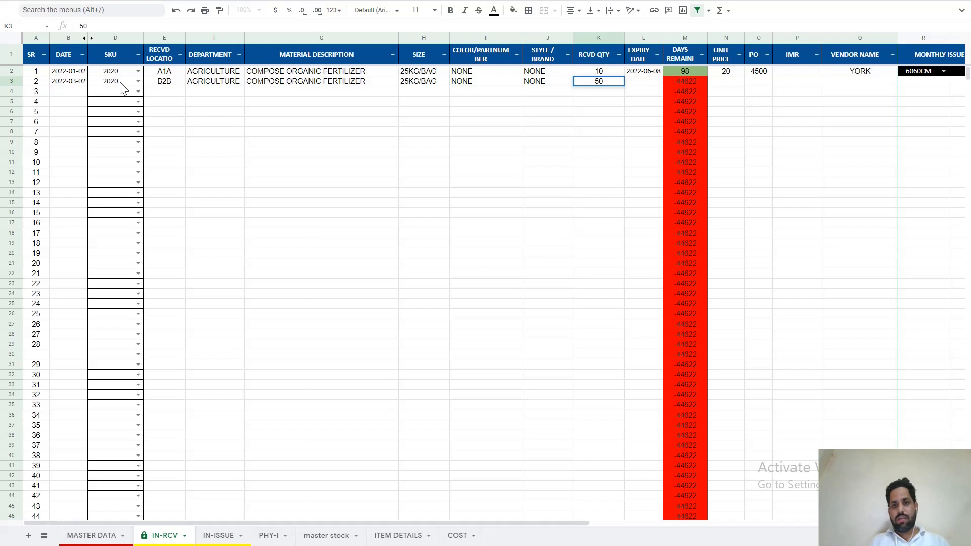
{"action": "key", "text": "Tab"}
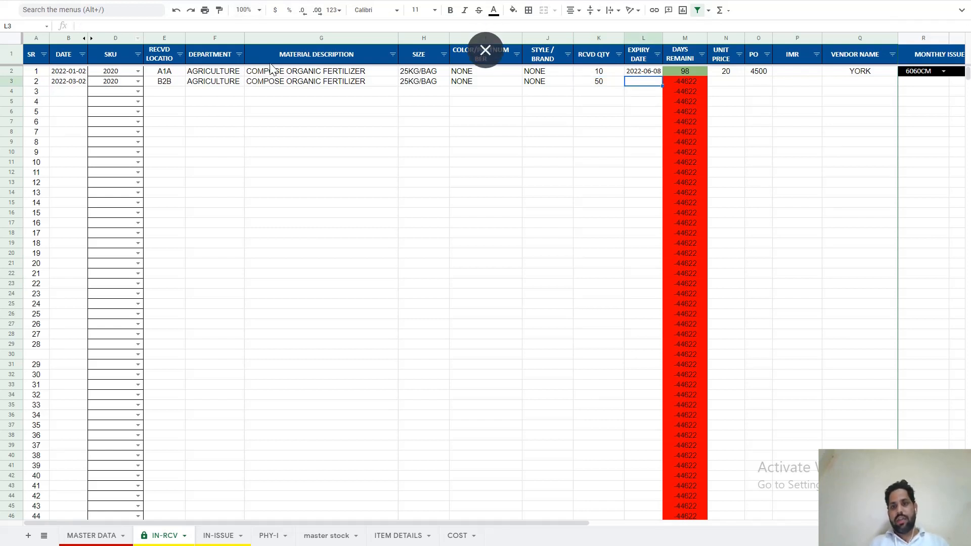
Set the expiry date of the SR 2 received-material record to 2022-11-24.
{"action": "double_click", "coordinate": [635, 81]}
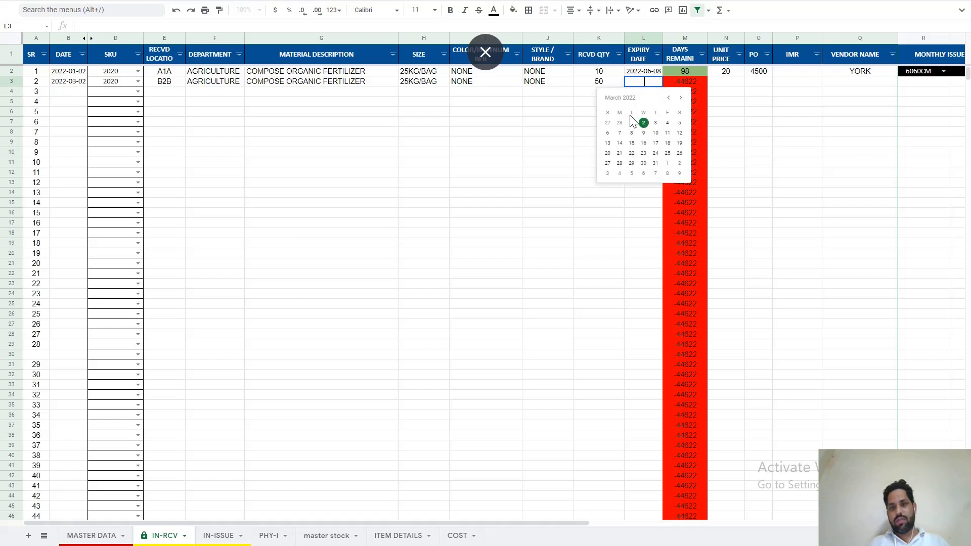
{"action": "left_click", "coordinate": [680, 97]}
{"action": "left_click", "coordinate": [680, 97]}
{"action": "left_click", "coordinate": [680, 97]}
{"action": "left_click", "coordinate": [680, 98]}
{"action": "left_click", "coordinate": [680, 97]}
{"action": "left_click", "coordinate": [680, 98]}
{"action": "left_click", "coordinate": [680, 98]}
{"action": "left_click", "coordinate": [680, 98]}
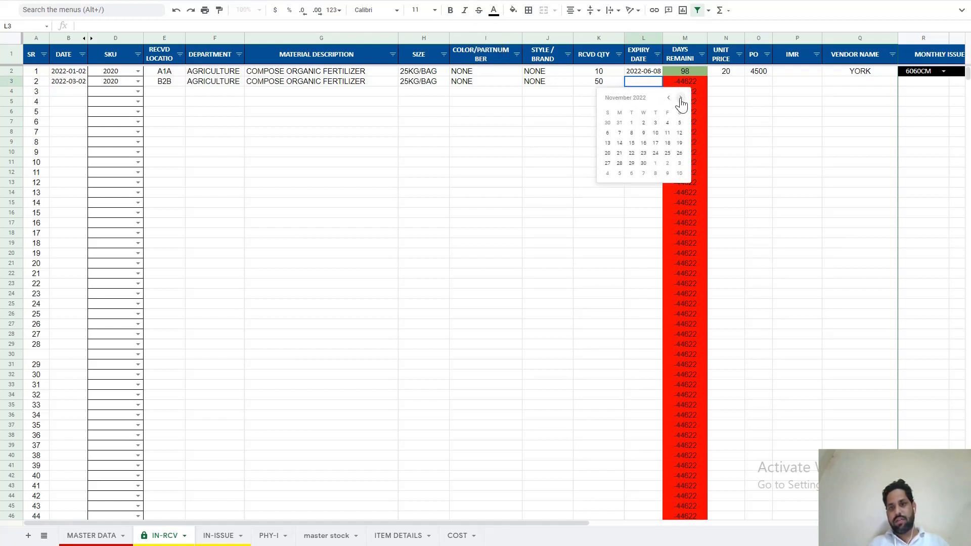
{"action": "left_click", "coordinate": [655, 153]}
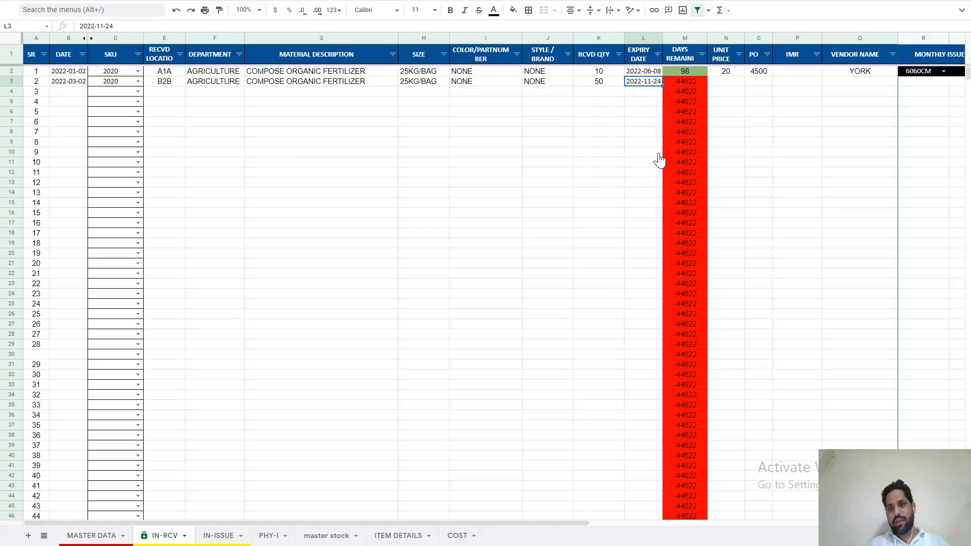
{"action": "left_click", "coordinate": [620, 149]}
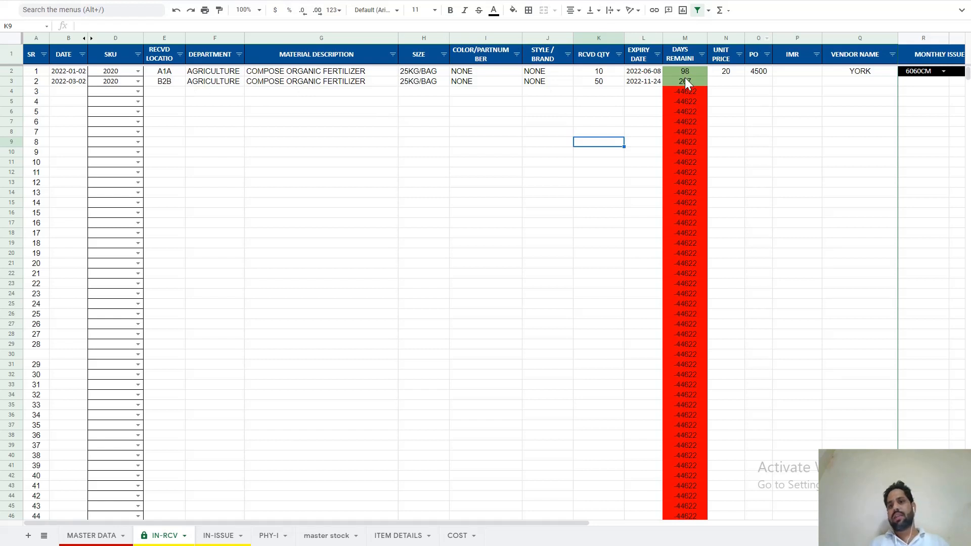
Enter a unit price of 20 and the purchase order number in the SR 2 received-material record.
{"action": "left_click", "coordinate": [722, 88]}
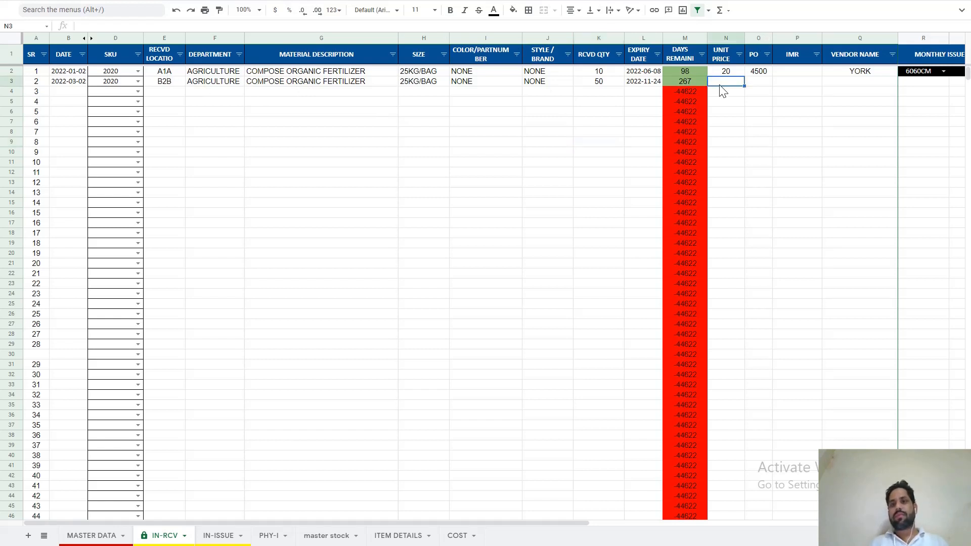
{"action": "type", "text": "20"}
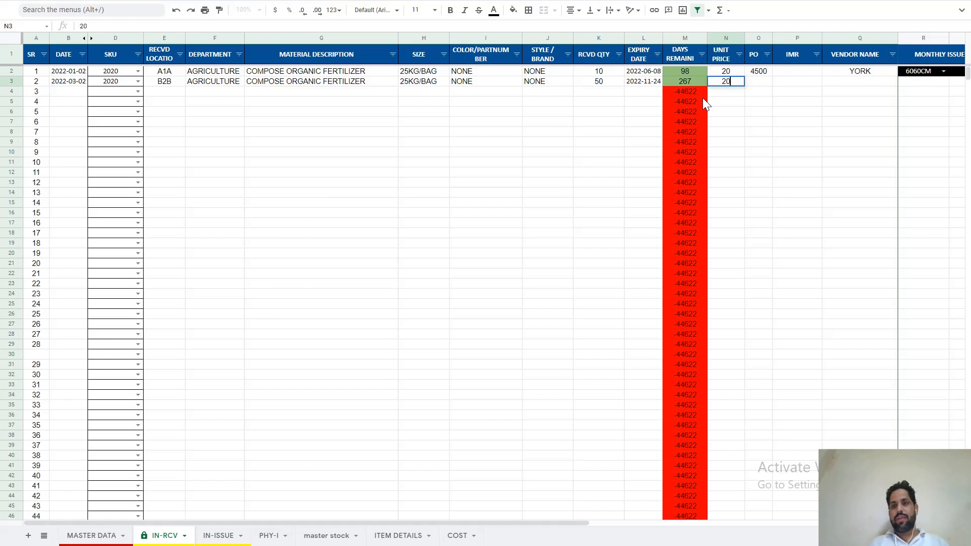
{"action": "key", "text": "Tab"}
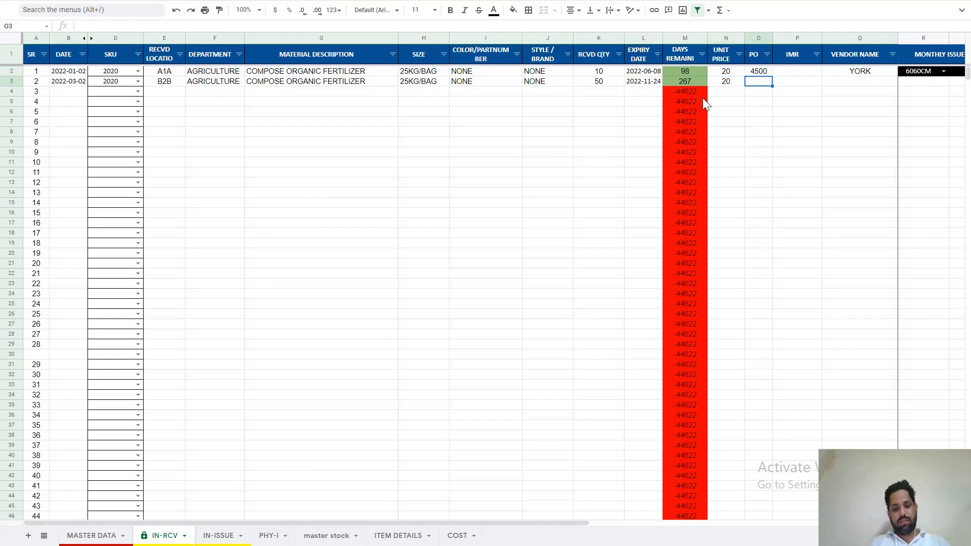
{"action": "type", "text": "4600"}
{"action": "key", "text": "Tab"}
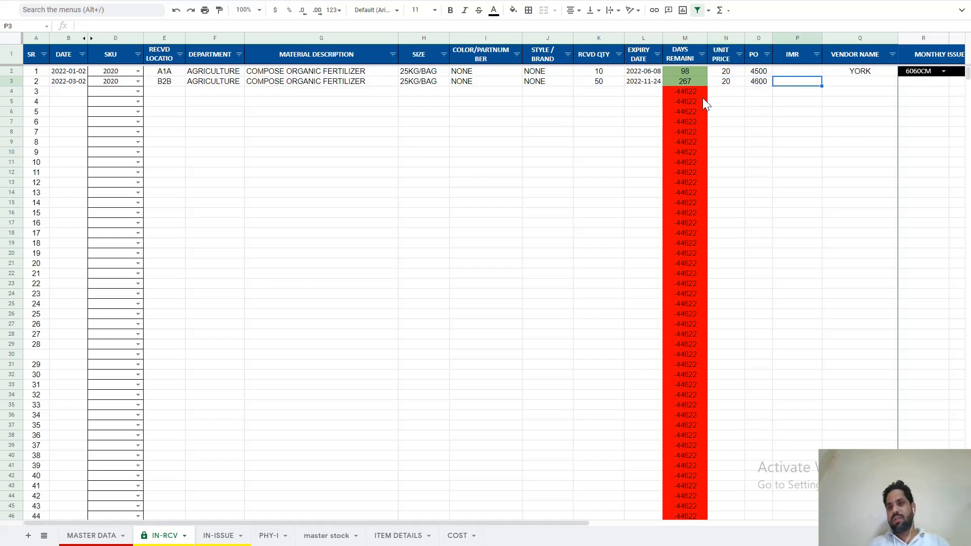
Enter ARABIN TRADING as the vendor name of the SR 2 received-material record, leaving its IMR field blank.
{"action": "key", "text": "Left"}
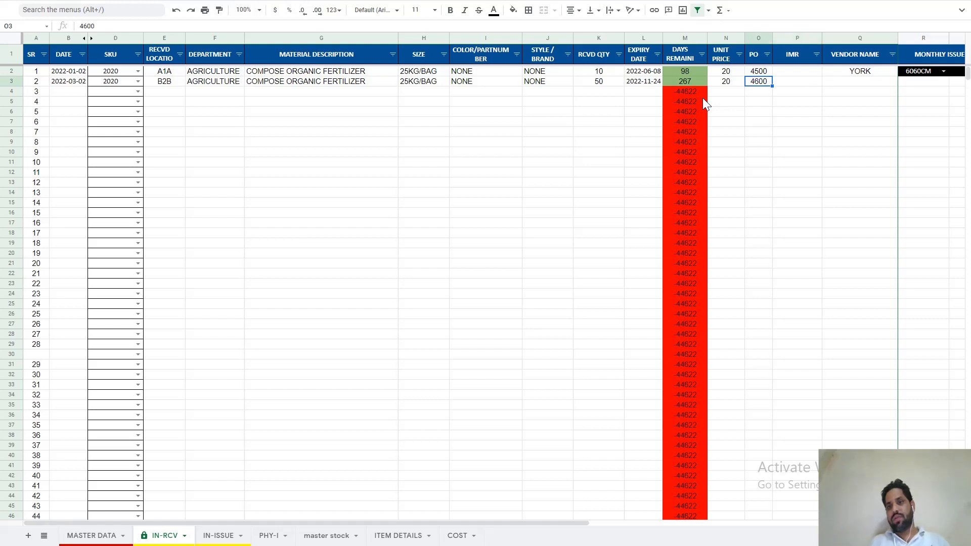
{"action": "key", "text": "Right"}
{"action": "key", "text": "Up"}
{"action": "key", "text": "Up"}
{"action": "key", "text": "Down"}
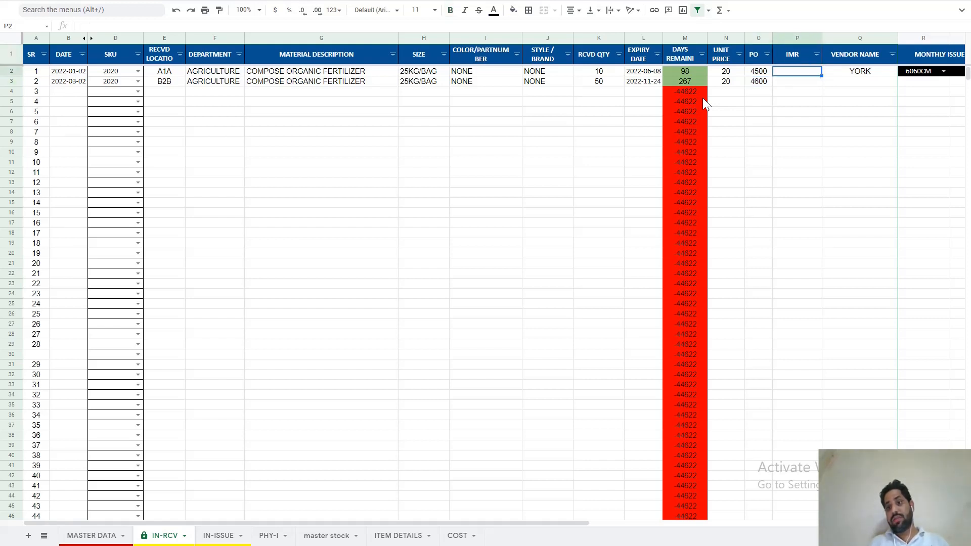
{"action": "key", "text": "Down"}
{"action": "key", "text": "Right"}
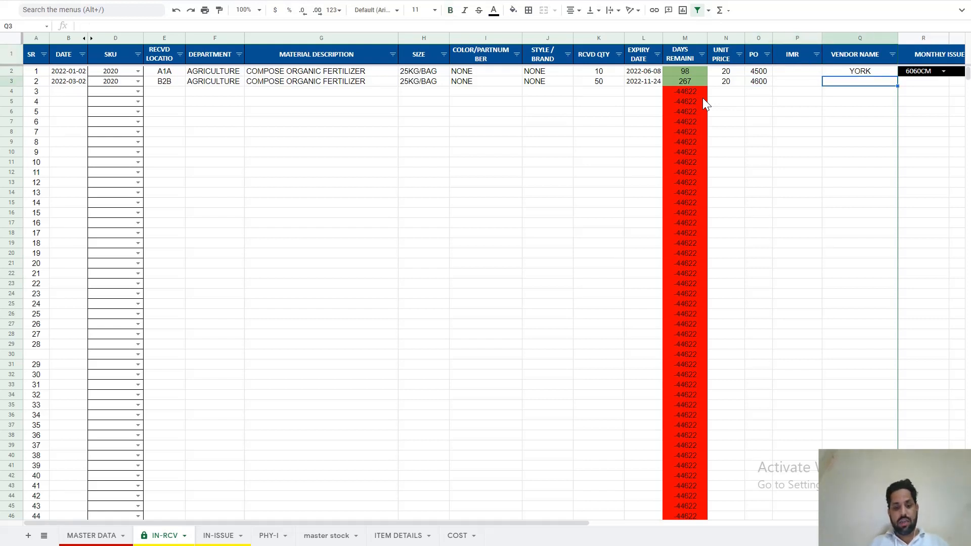
{"action": "type", "text": "ARB"}
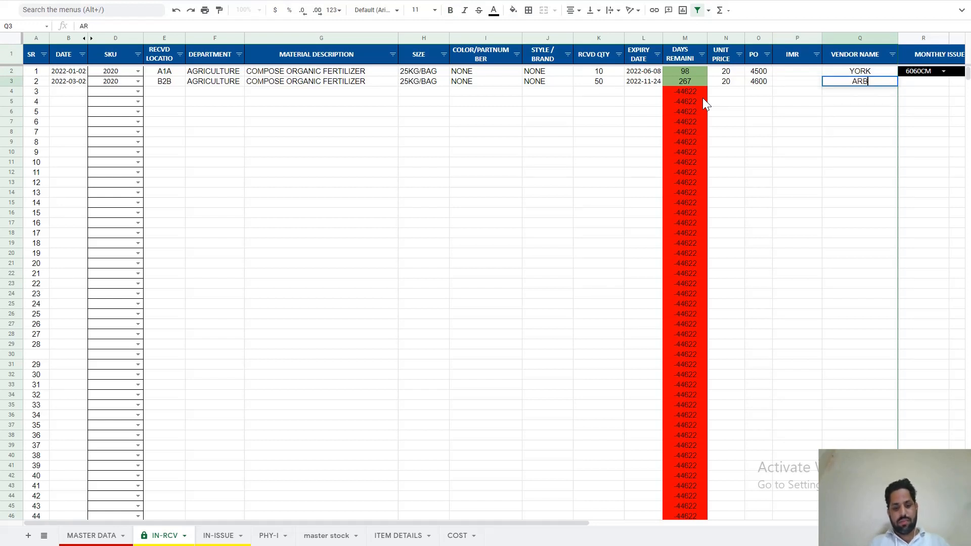
{"action": "key", "text": "BackSpace"}
{"action": "type", "text": "A"}
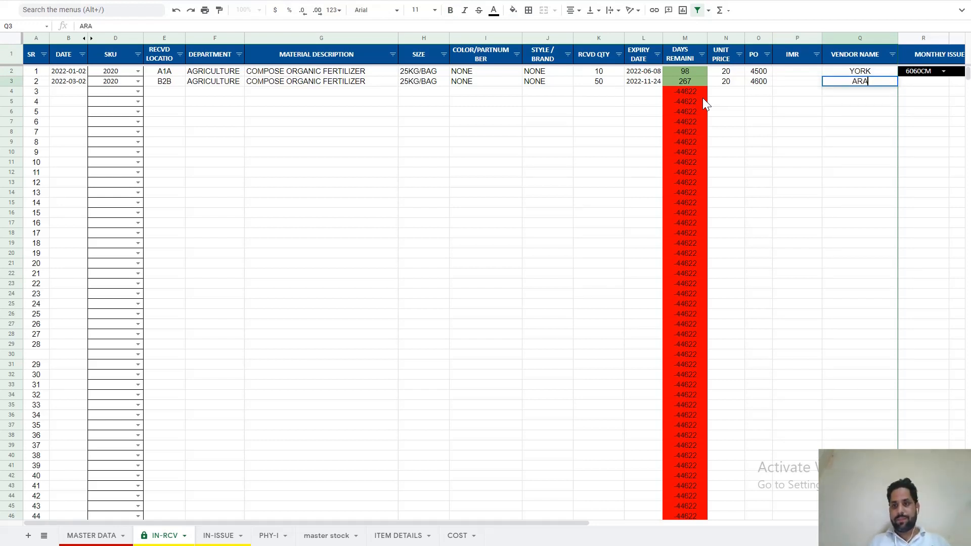
{"action": "type", "text": "BIA"}
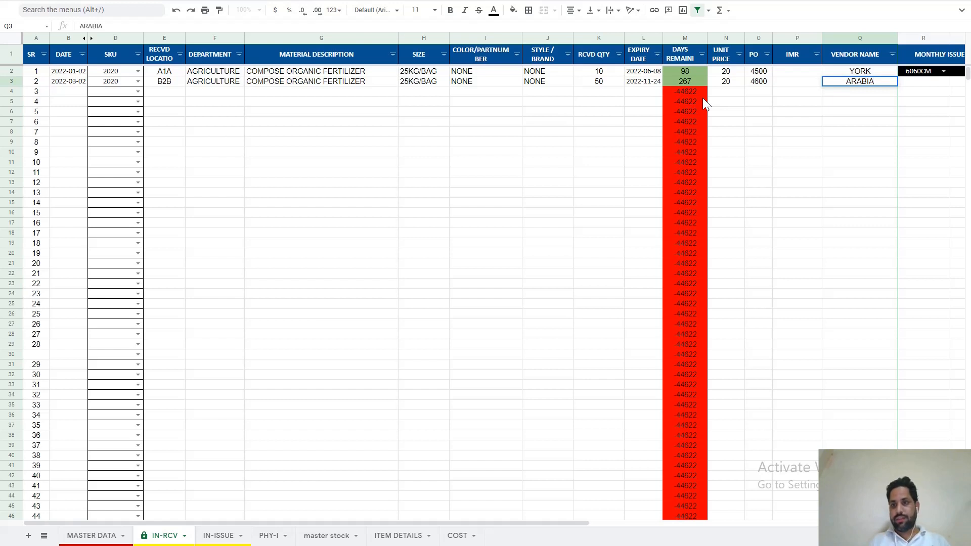
{"action": "key", "text": "BackSpace"}
{"action": "type", "text": "N TRA"}
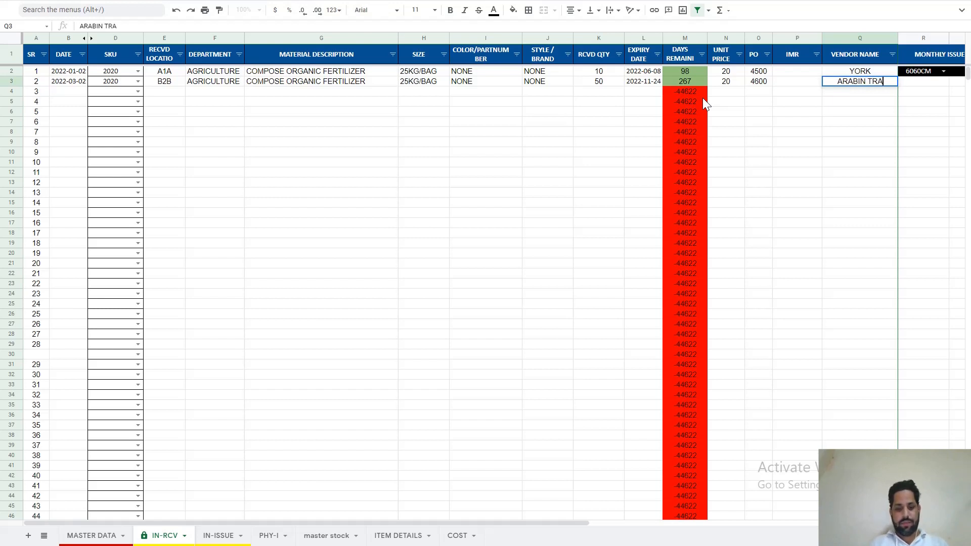
{"action": "type", "text": "DIB"}
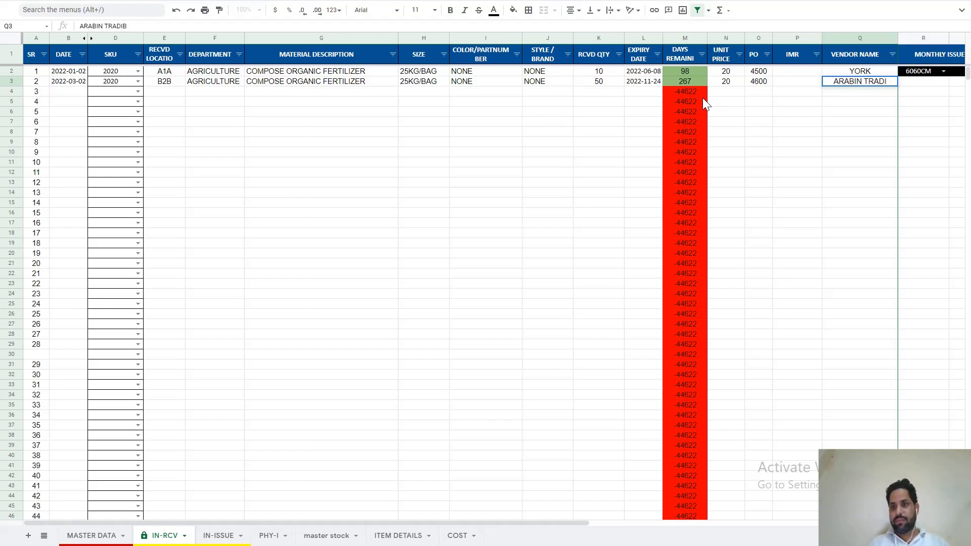
{"action": "key", "text": "BackSpace"}
{"action": "type", "text": "NG"}
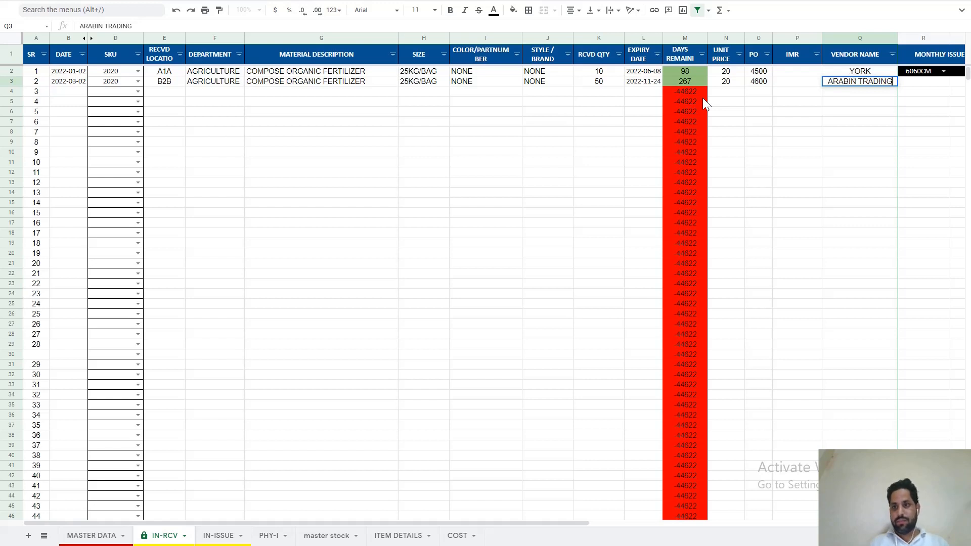
{"action": "key", "text": "Return"}
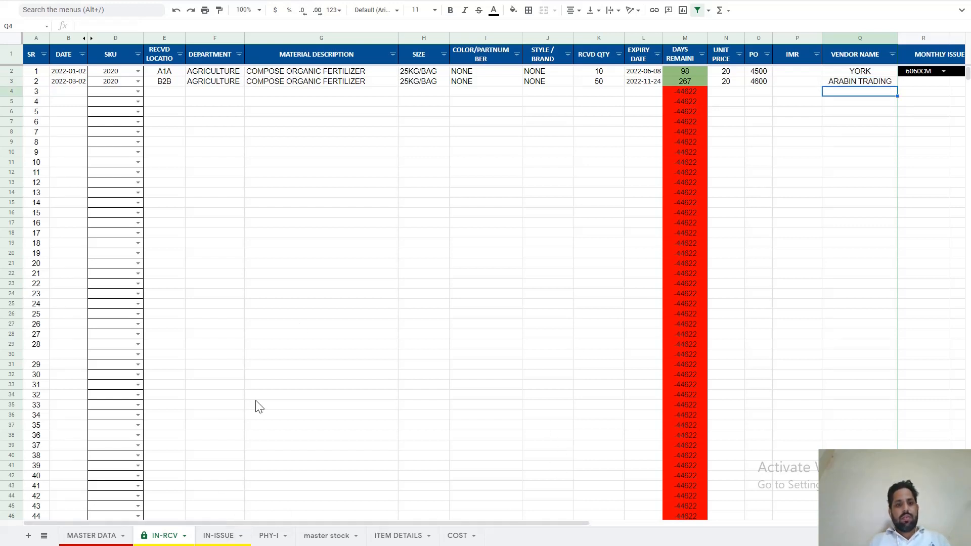
Review the issue record on IN-ISSUE and the received, issued and stock quantities per location on PHY-I.
{"action": "left_click", "coordinate": [265, 152]}
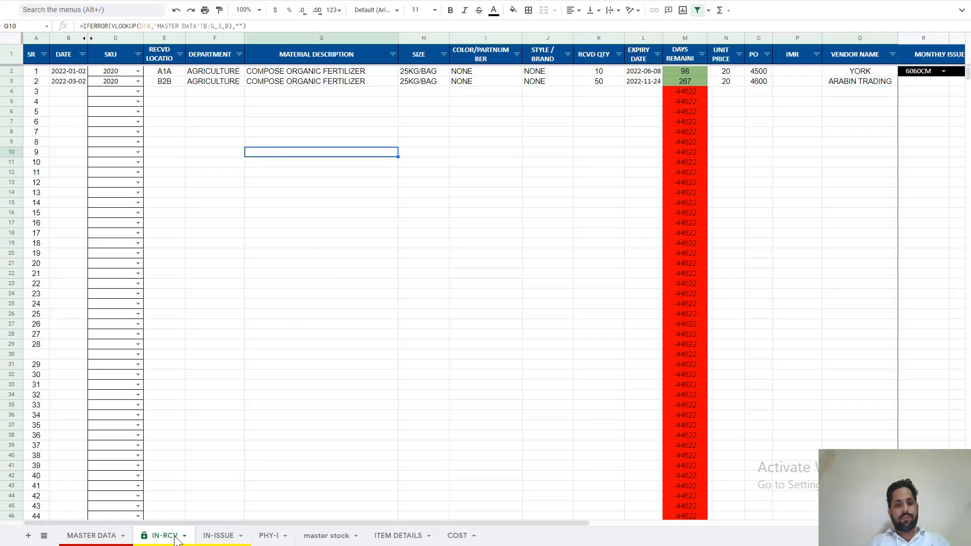
{"action": "left_click", "coordinate": [213, 536]}
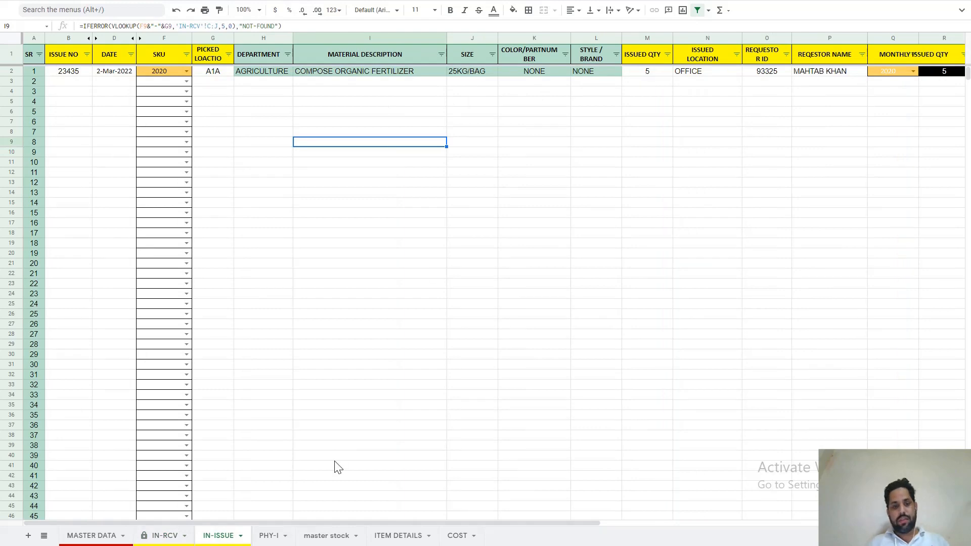
{"action": "left_click", "coordinate": [270, 535]}
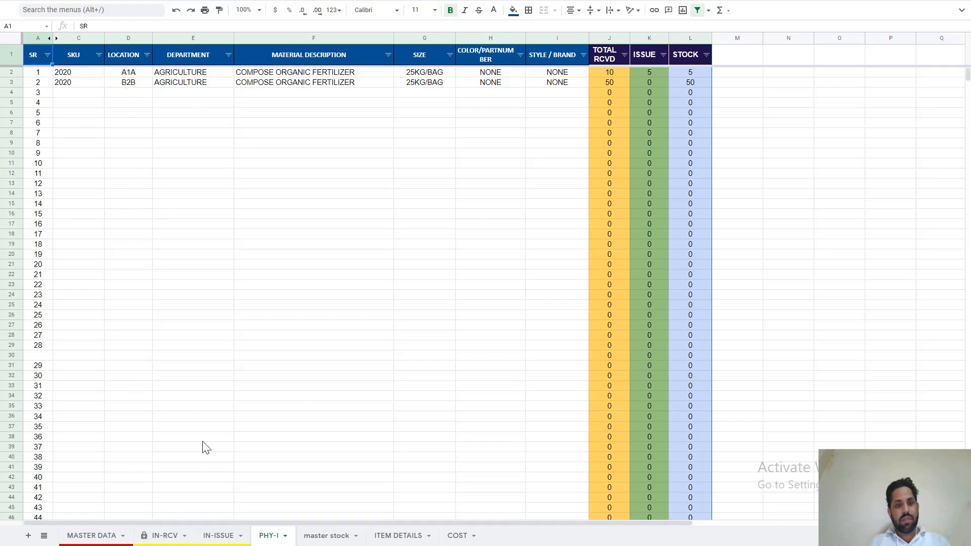
Start the SR 2 issue record on IN-ISSUE with issue number 2345 and the date 3-Mar-2022.
{"action": "left_click", "coordinate": [218, 537]}
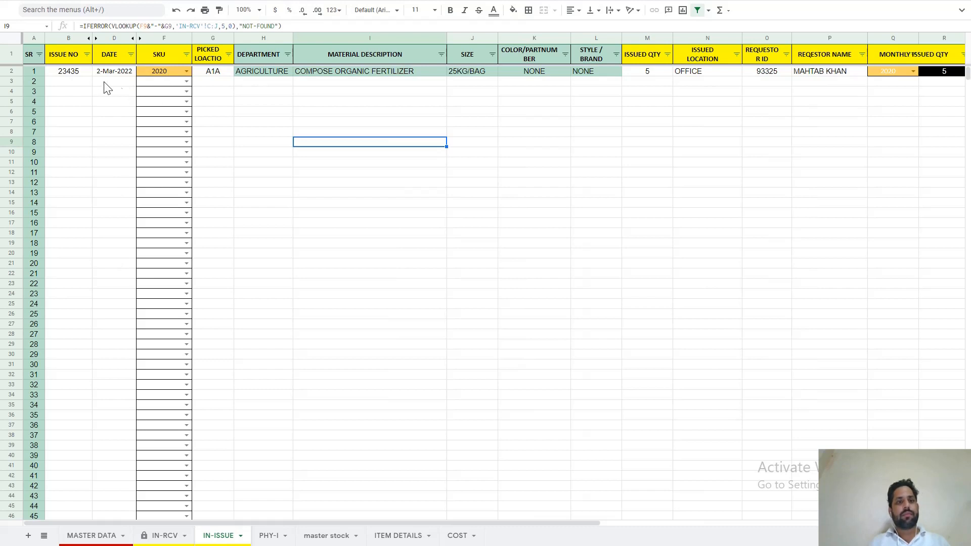
{"action": "left_click", "coordinate": [85, 82]}
{"action": "type", "text": "2345"}
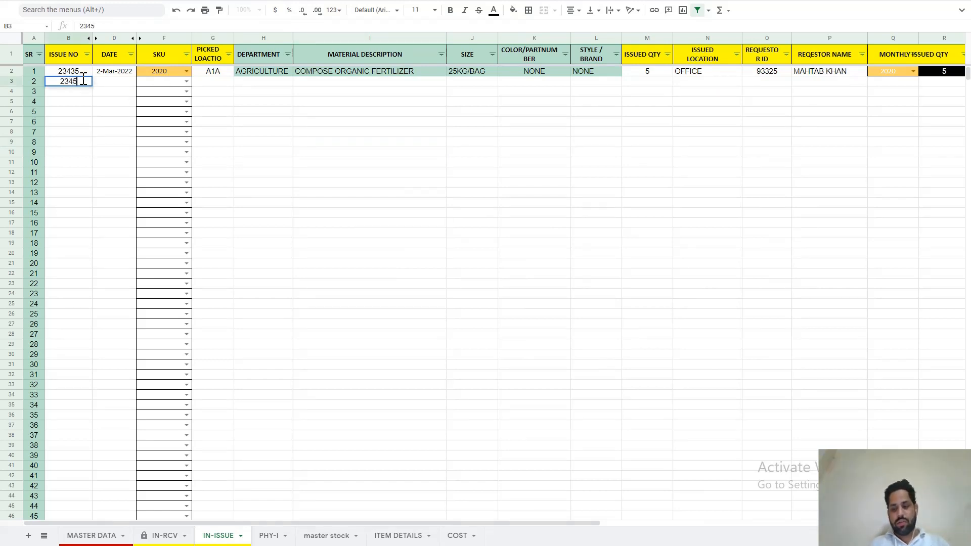
{"action": "key", "text": "Return"}
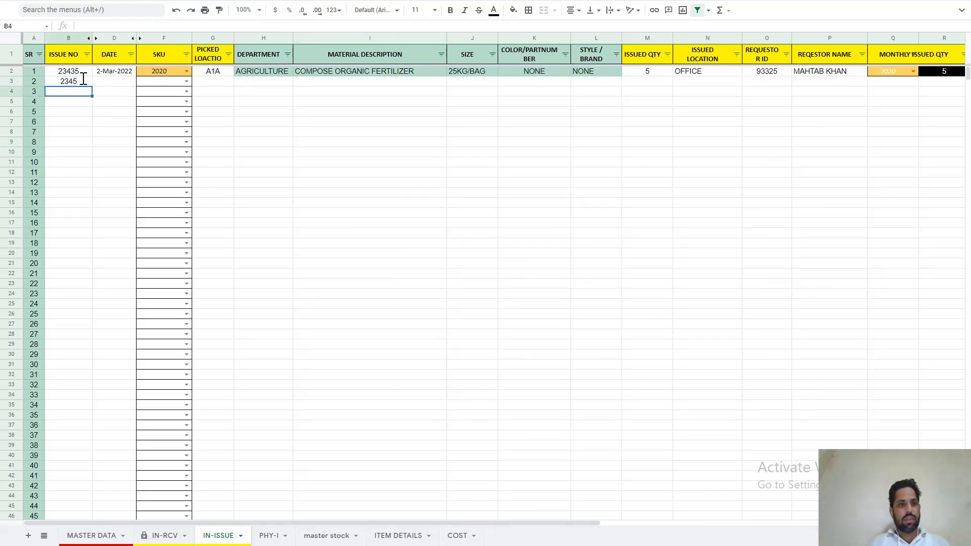
{"action": "key", "text": "Up"}
{"action": "key", "text": "Right"}
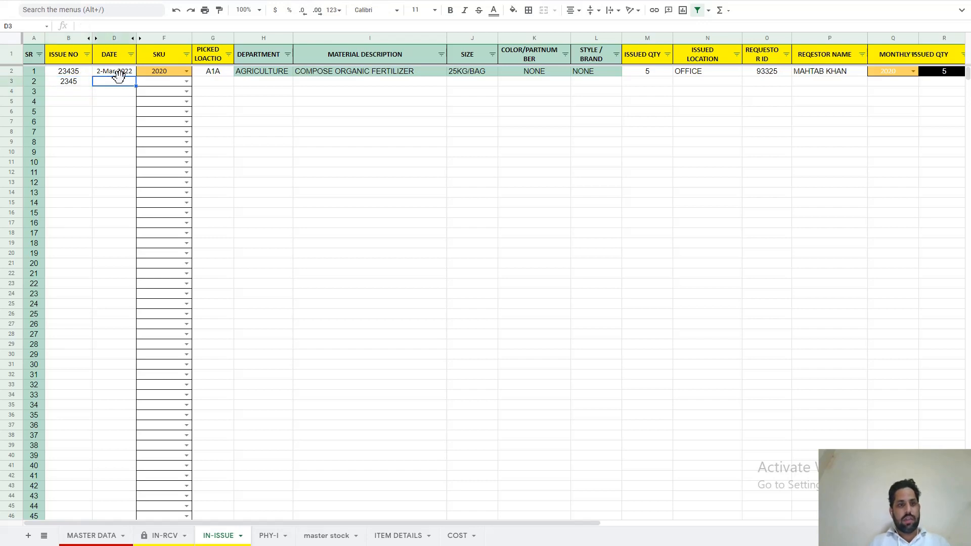
{"action": "double_click", "coordinate": [117, 83]}
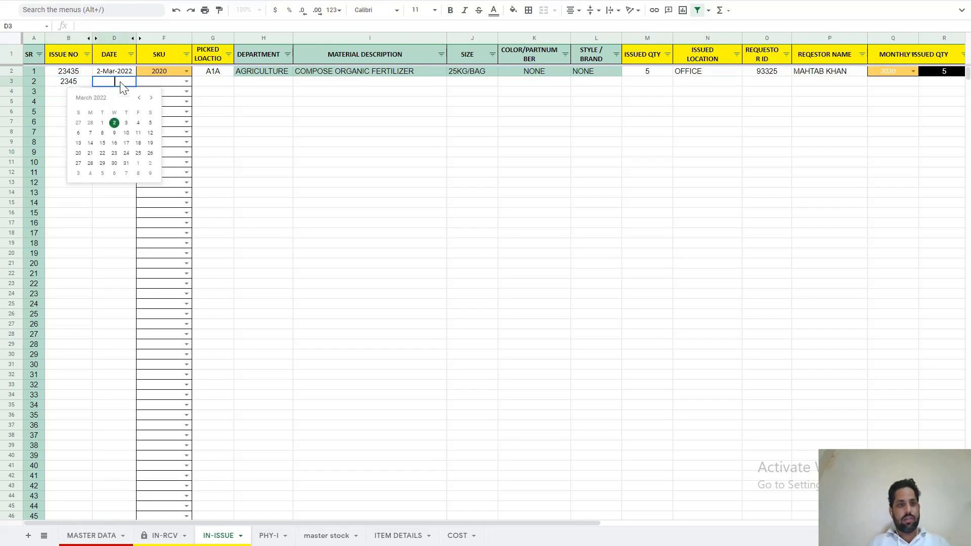
{"action": "left_click", "coordinate": [125, 124]}
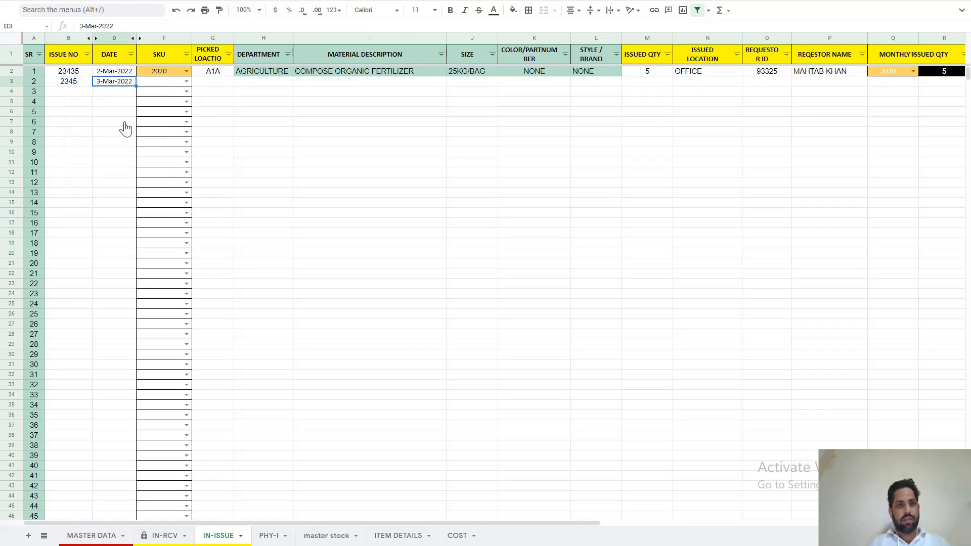
Set the SKU of the SR 2 issue record to 2020.
{"action": "left_click", "coordinate": [171, 84]}
{"action": "type", "text": "2"}
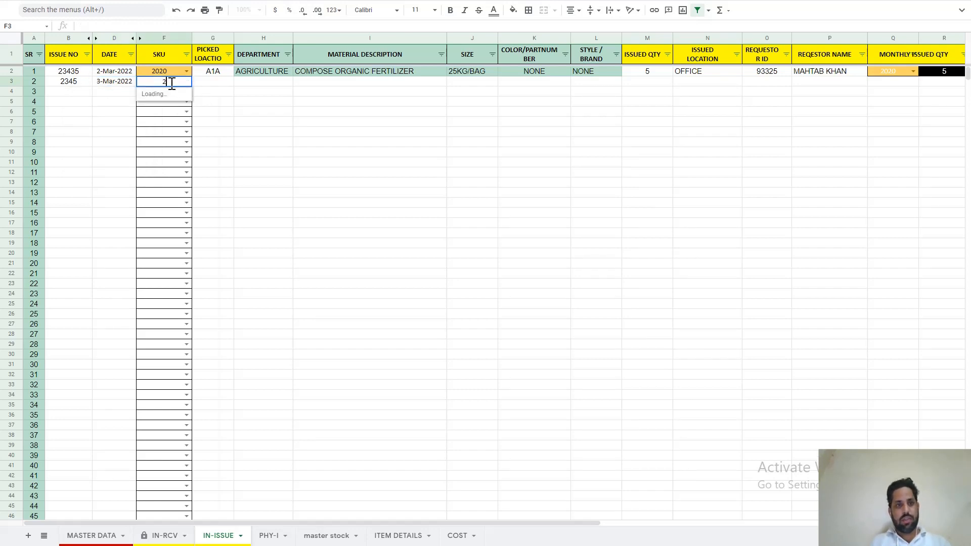
{"action": "type", "text": "020"}
{"action": "key", "text": "Tab"}
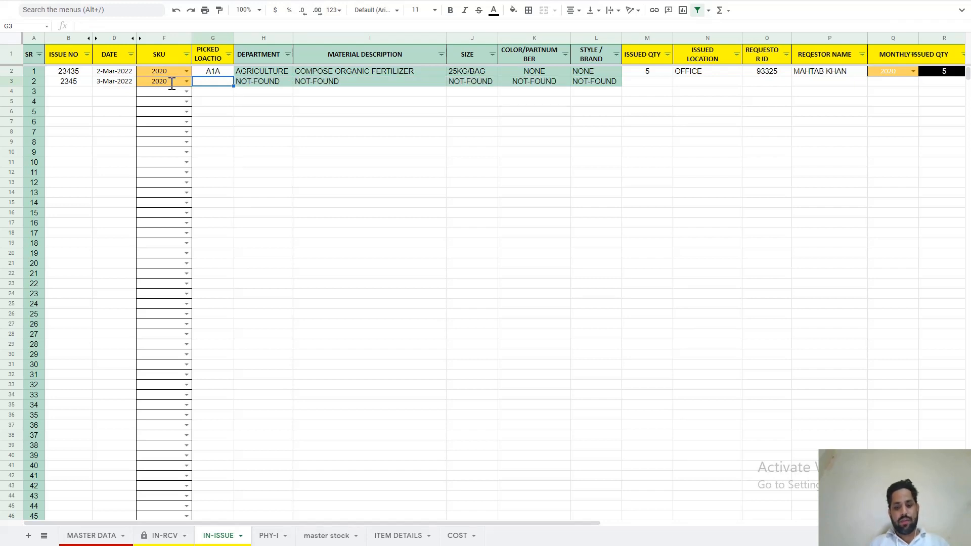
{"action": "type", "text": "B1B"}
{"action": "key", "text": "Return"}
{"action": "key", "text": "Right"}
{"action": "key", "text": "Up"}
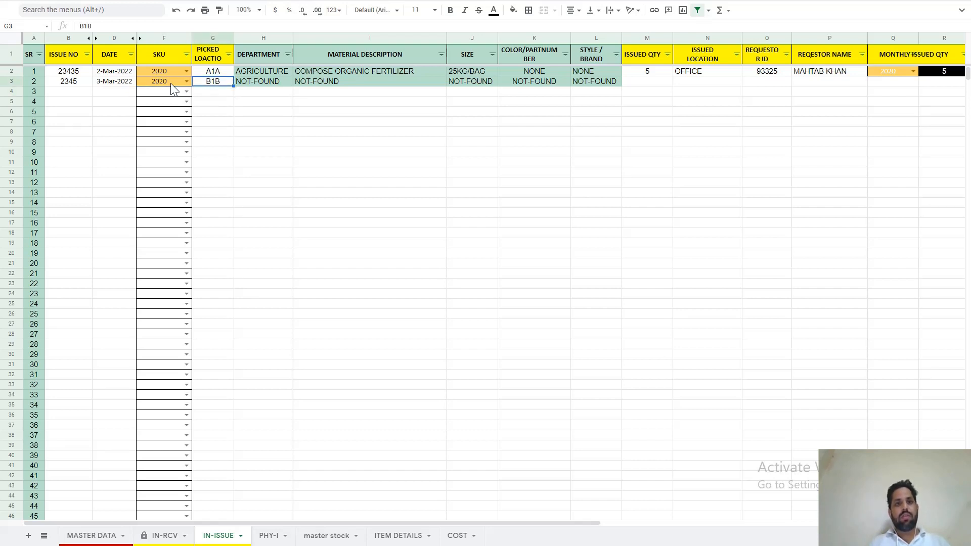
Set the picked location of the SR 2 issue record to B2B and its issued quantity to 10.
{"action": "type", "text": "B2B"}
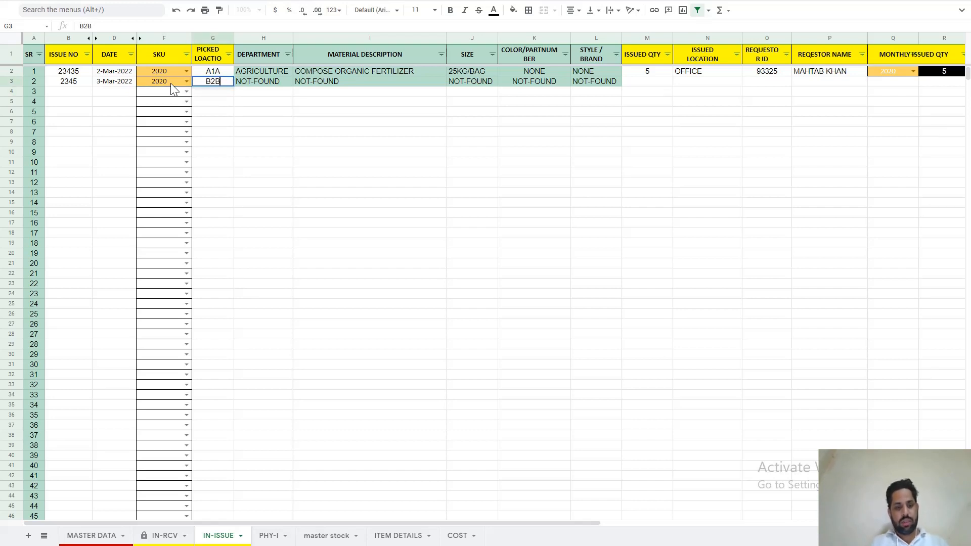
{"action": "key", "text": "Tab"}
{"action": "key", "text": "Right"}
{"action": "key", "text": "Right"}
{"action": "key", "text": "Right"}
{"action": "key", "text": "Right"}
{"action": "key", "text": "Right"}
{"action": "key", "text": "Right"}
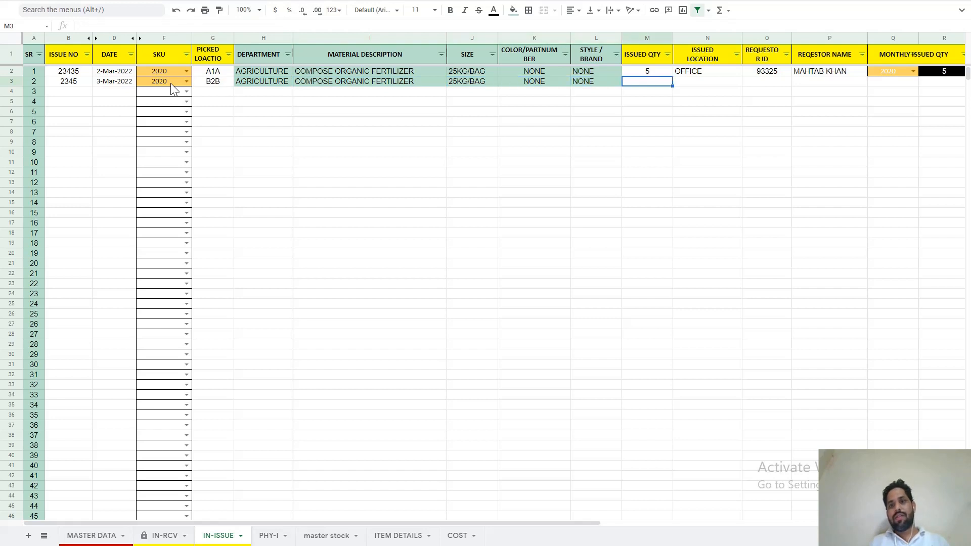
{"action": "key", "text": "Left"}
{"action": "type", "text": "10"}
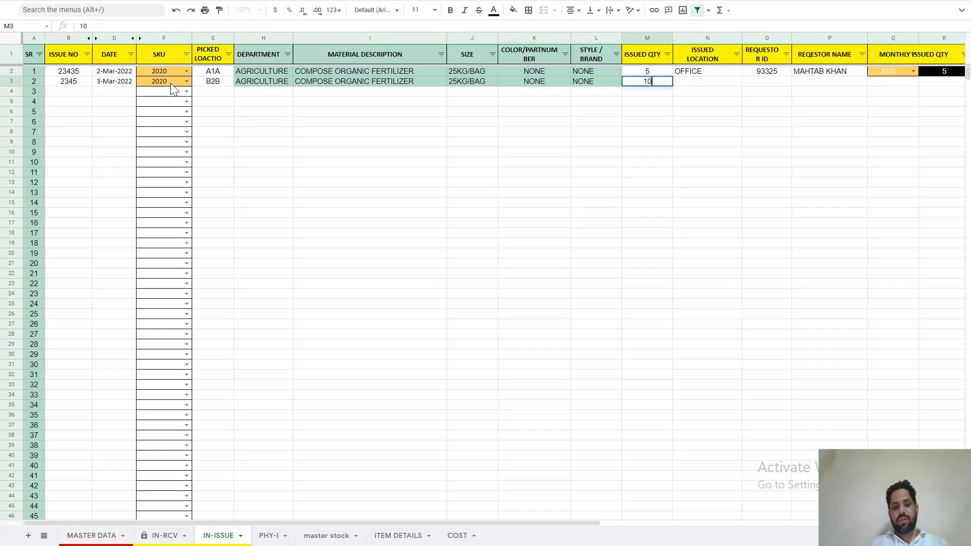
{"action": "key", "text": "Tab"}
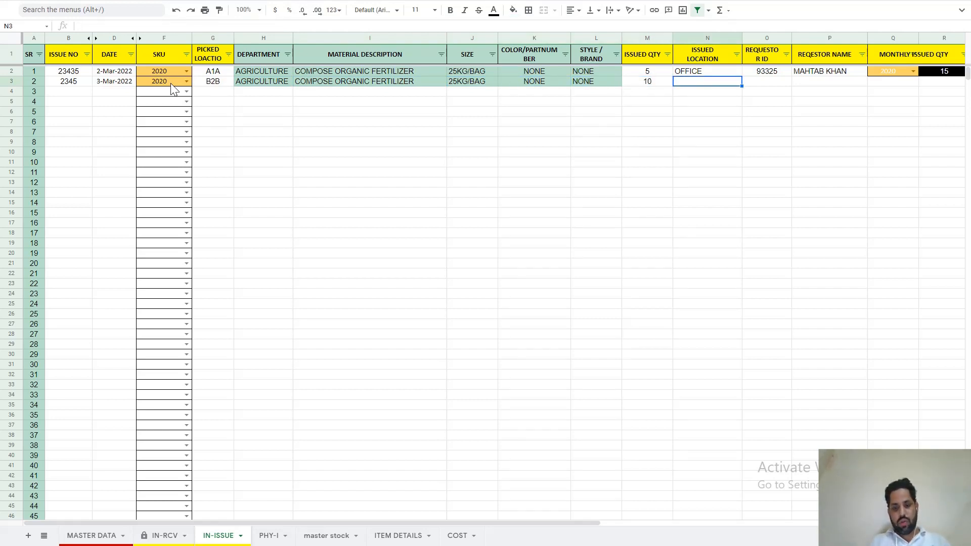
Enter PROJECT as the issued location of the SR 2 issue record and fill in the requestor ID.
{"action": "type", "text": "PROJECT"}
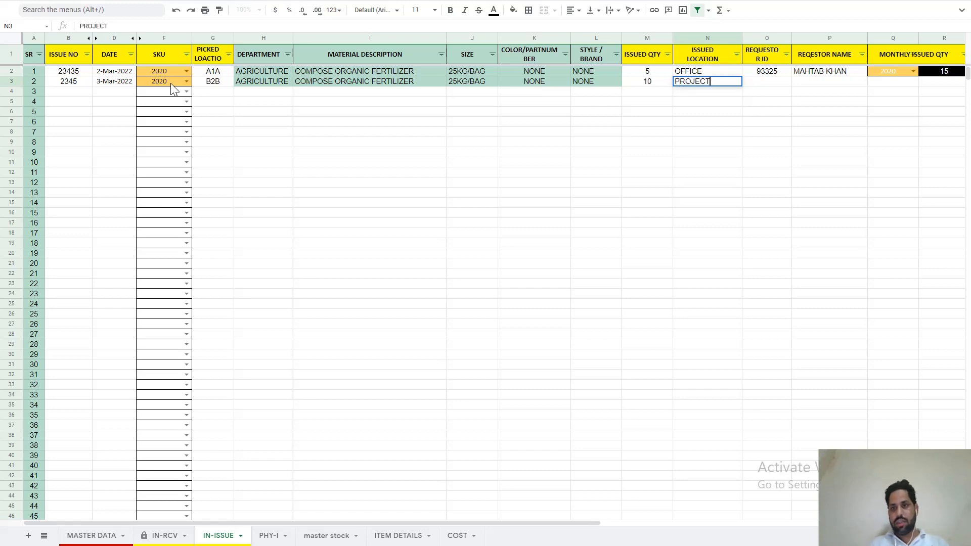
{"action": "key", "text": "Tab"}
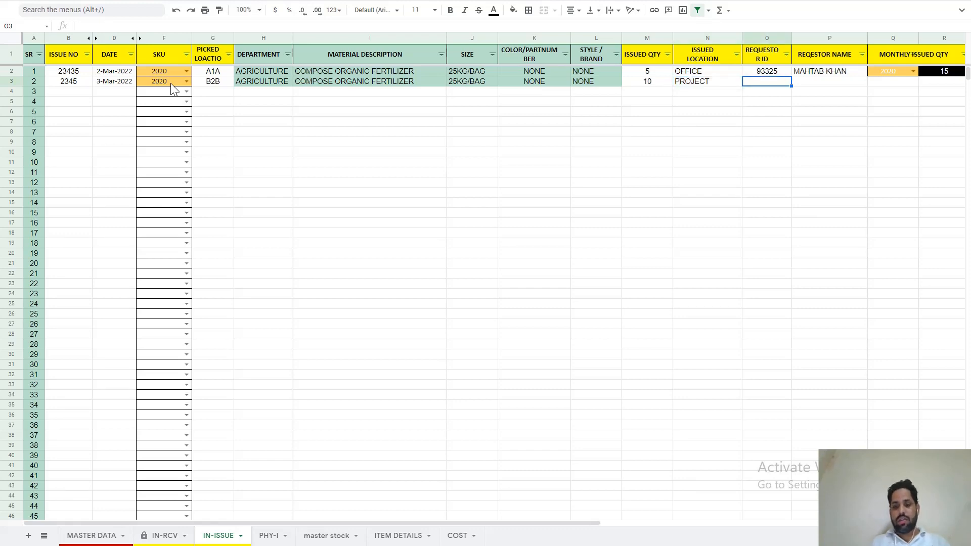
{"action": "type", "text": "9"}
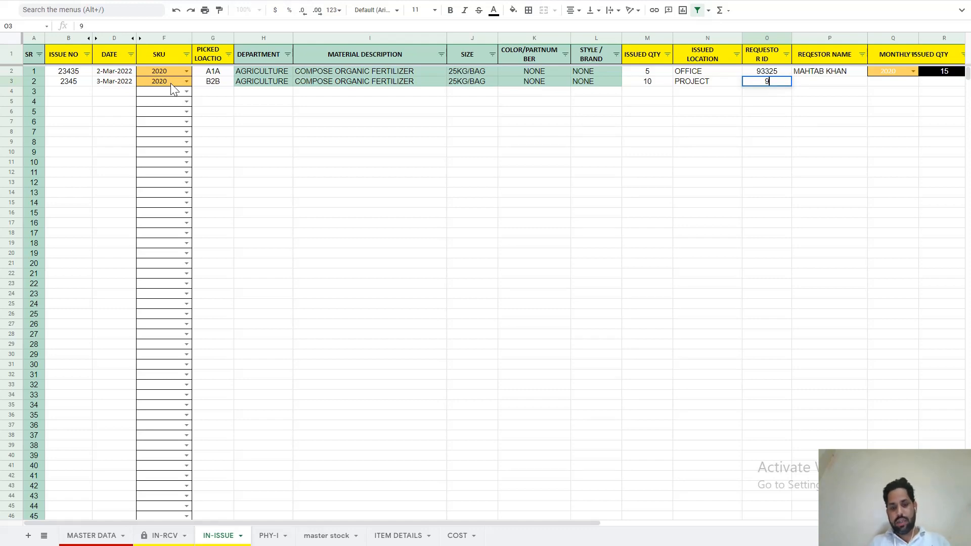
{"action": "type", "text": "332"}
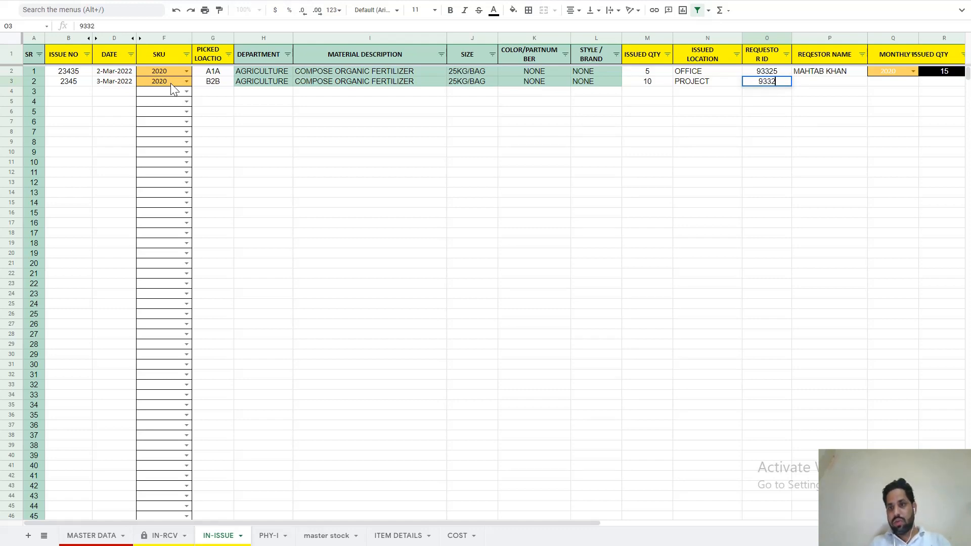
{"action": "type", "text": "6"}
{"action": "key", "text": "Return"}
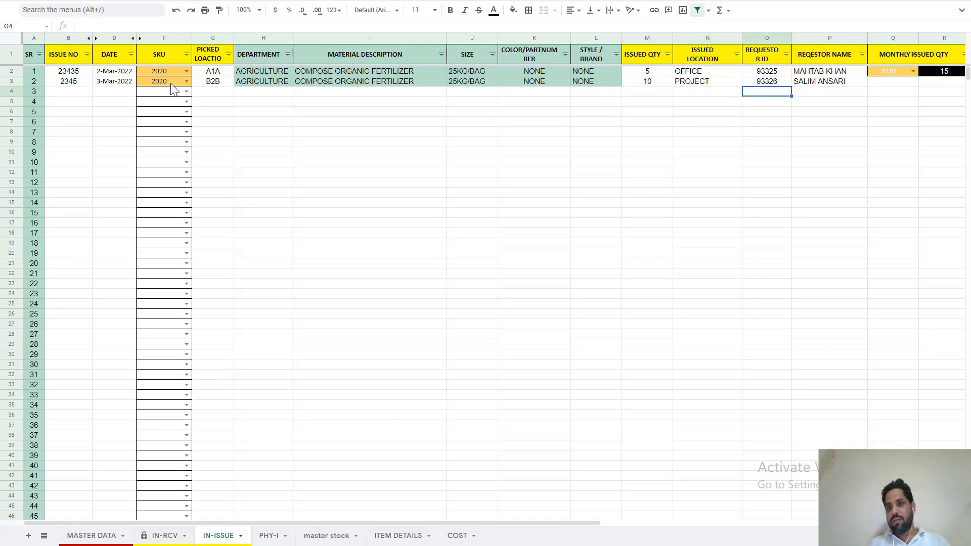
Review the SR 2 issue record's requestor name, item details and issued quantity on IN-ISSUE.
{"action": "key", "text": "Right"}
{"action": "key", "text": "Up"}
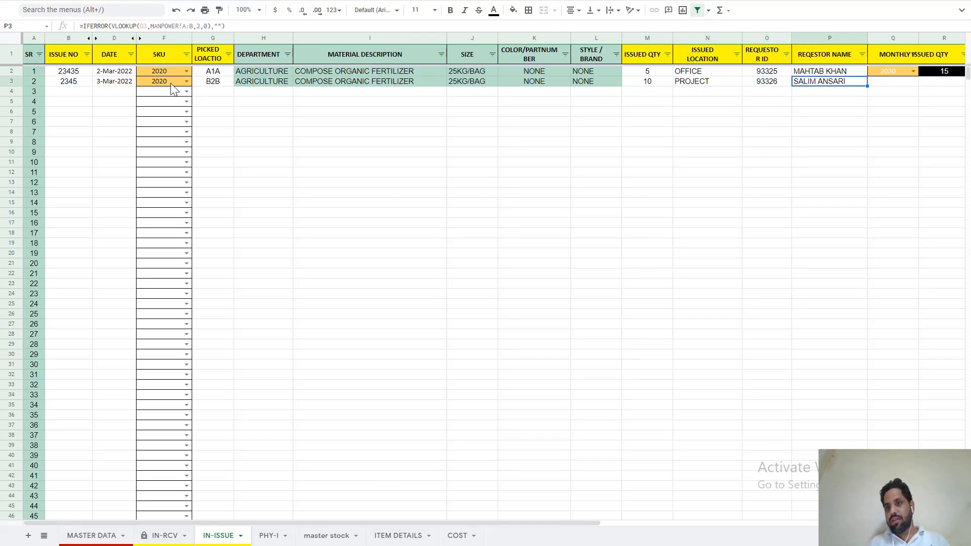
{"action": "key", "text": "Left"}
{"action": "key", "text": "Left"}
{"action": "key", "text": "Left"}
{"action": "key", "text": "Left"}
{"action": "key", "text": "Left"}
{"action": "key", "text": "Right"}
{"action": "key", "text": "Right"}
{"action": "key", "text": "Right"}
{"action": "key", "text": "Right"}
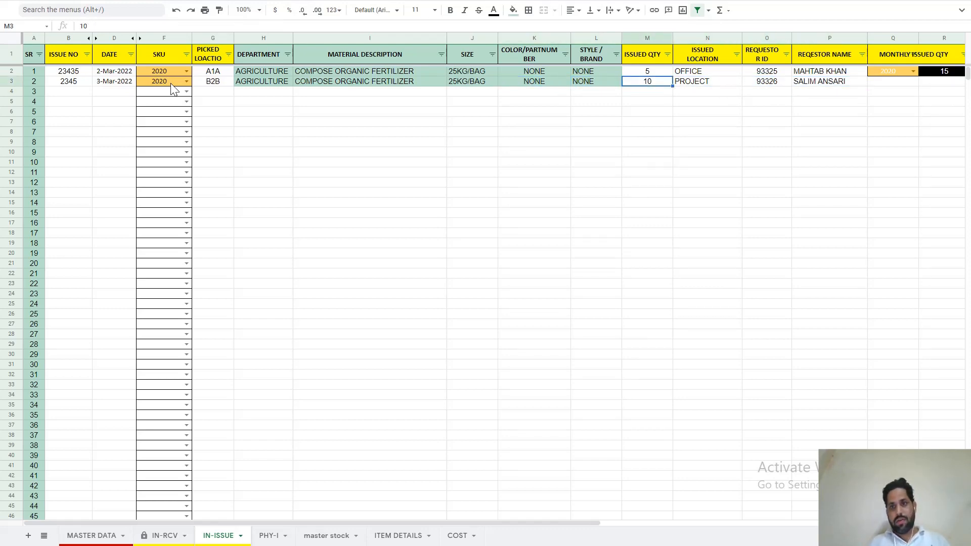
Examine the received, issued and stock quantities of SKU 2020 at location B2B on the PHY-I sheet.
{"action": "left_click", "coordinate": [269, 535]}
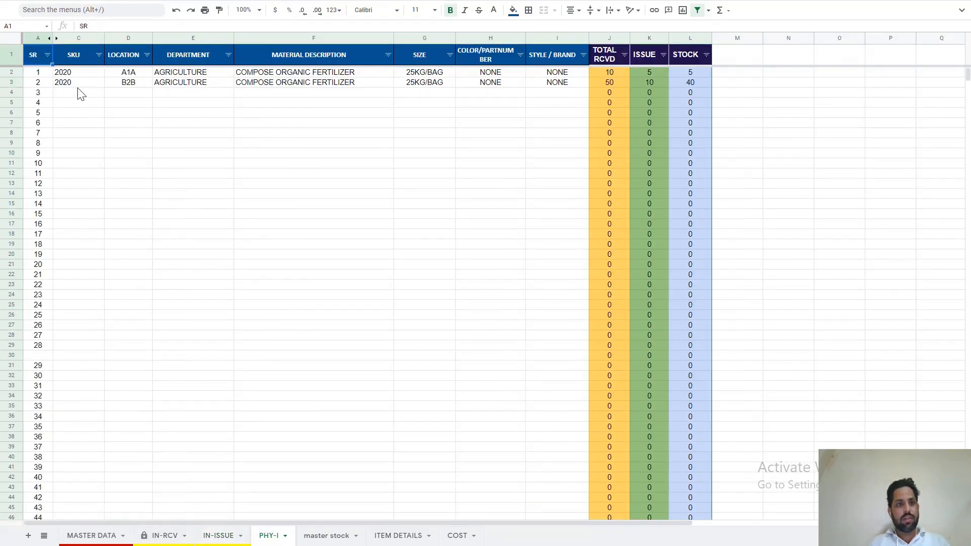
{"action": "key", "text": "Down"}
{"action": "key", "text": "Down"}
{"action": "key", "text": "Right"}
{"action": "key", "text": "Right"}
{"action": "key", "text": "Right"}
{"action": "key", "text": "Right"}
{"action": "key", "text": "Right"}
{"action": "key", "text": "Right"}
{"action": "key", "text": "Right"}
{"action": "key", "text": "Right"}
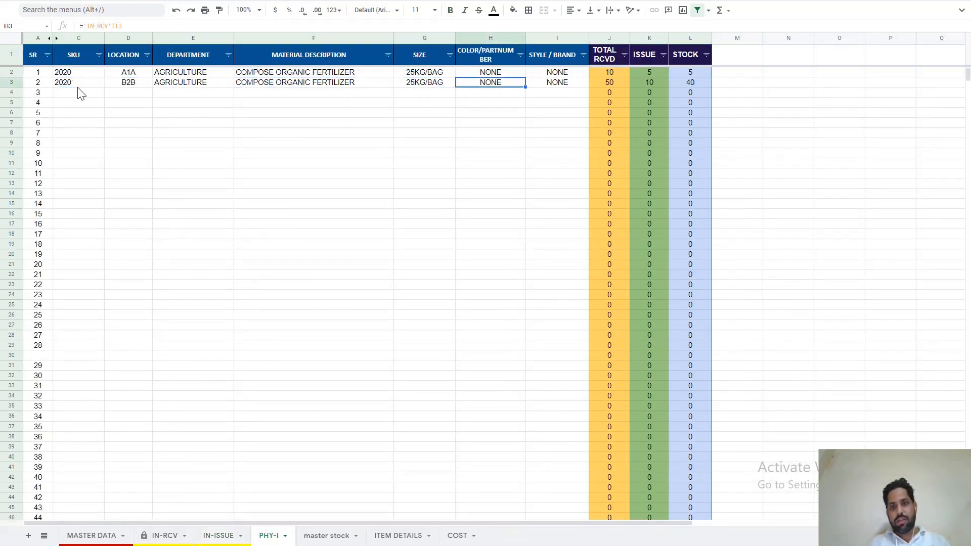
{"action": "key", "text": "Right"}
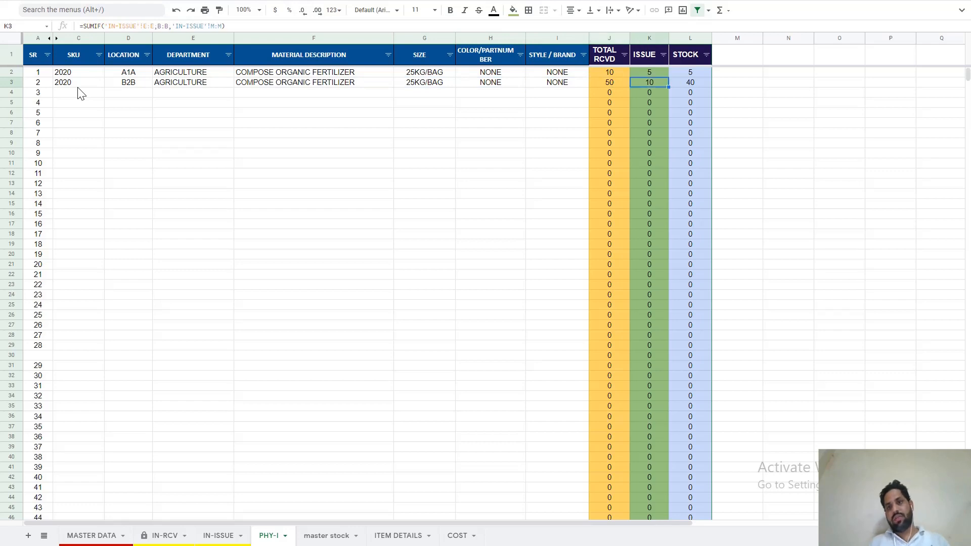
{"action": "key", "text": "Right"}
{"action": "key", "text": "Left"}
{"action": "key", "text": "Left"}
{"action": "key", "text": "Left"}
{"action": "key", "text": "Left"}
{"action": "key", "text": "Left"}
{"action": "key", "text": "Left"}
{"action": "key", "text": "Left"}
{"action": "key", "text": "Left"}
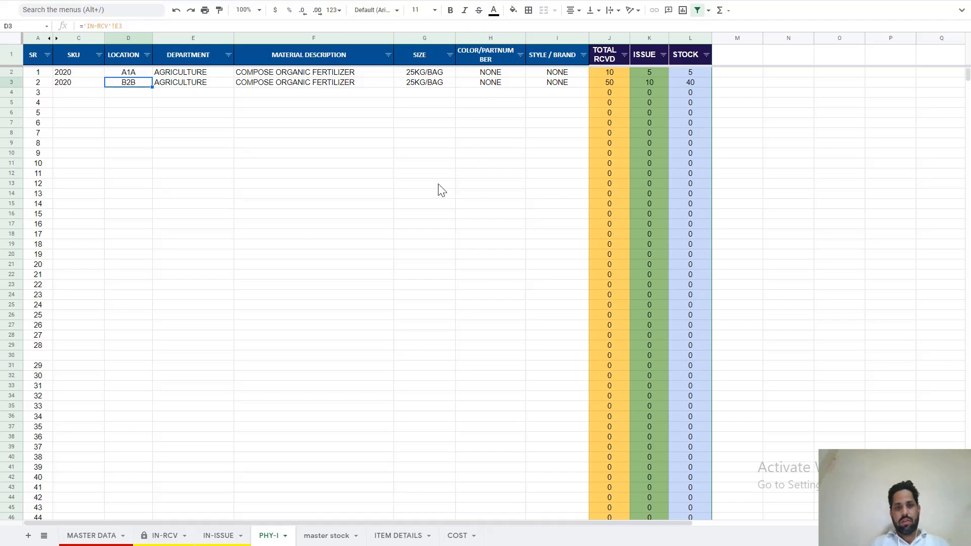
Open the master stock sheet and check the total received and total issue of COMPOSE ORGANIC FERTILIZER.
{"action": "left_click", "coordinate": [340, 540]}
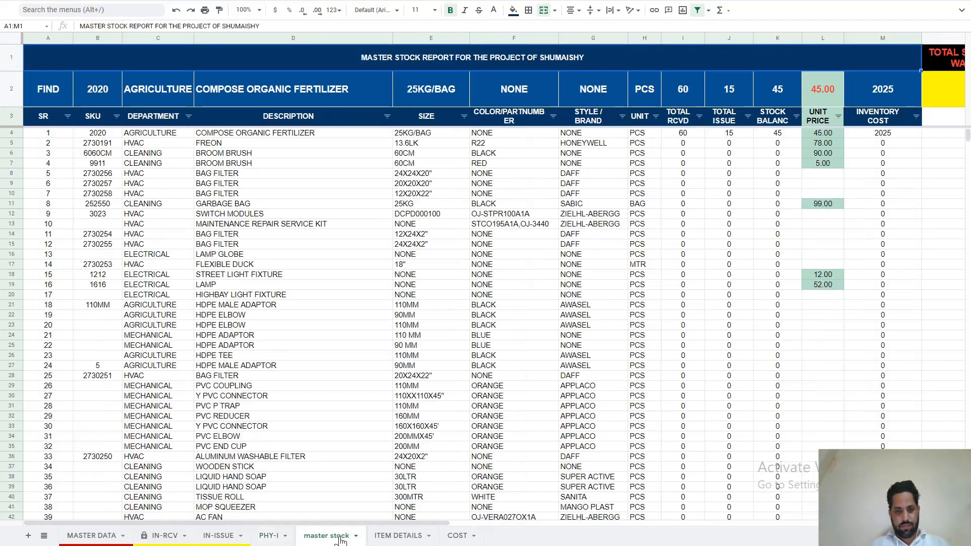
{"action": "left_click", "coordinate": [256, 213]}
{"action": "key", "text": "Up"}
{"action": "key", "text": "Up"}
{"action": "key", "text": "Up"}
{"action": "key", "text": "Up"}
{"action": "key", "text": "Up"}
{"action": "key", "text": "Up"}
{"action": "key", "text": "Up"}
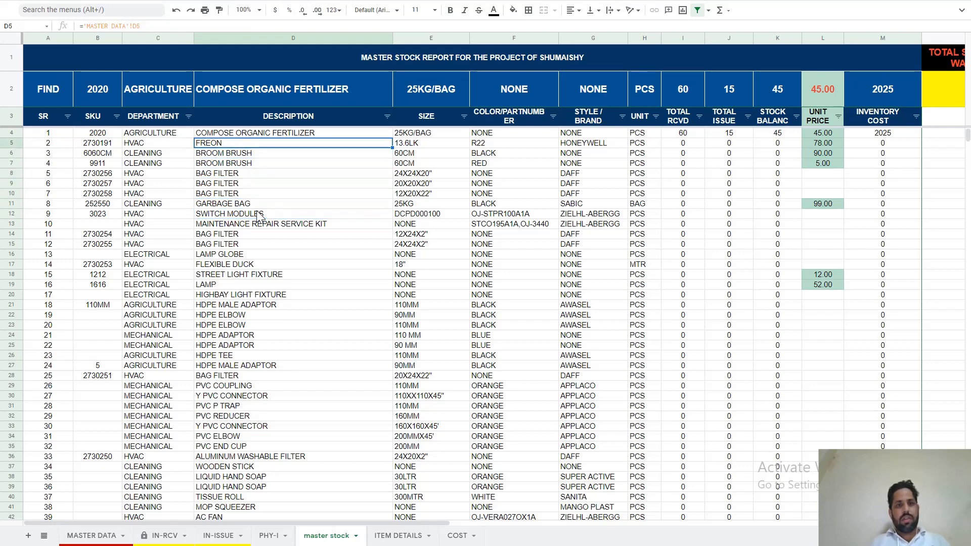
{"action": "key", "text": "Up"}
{"action": "key", "text": "Left"}
{"action": "key", "text": "Left"}
{"action": "key", "text": "Right"}
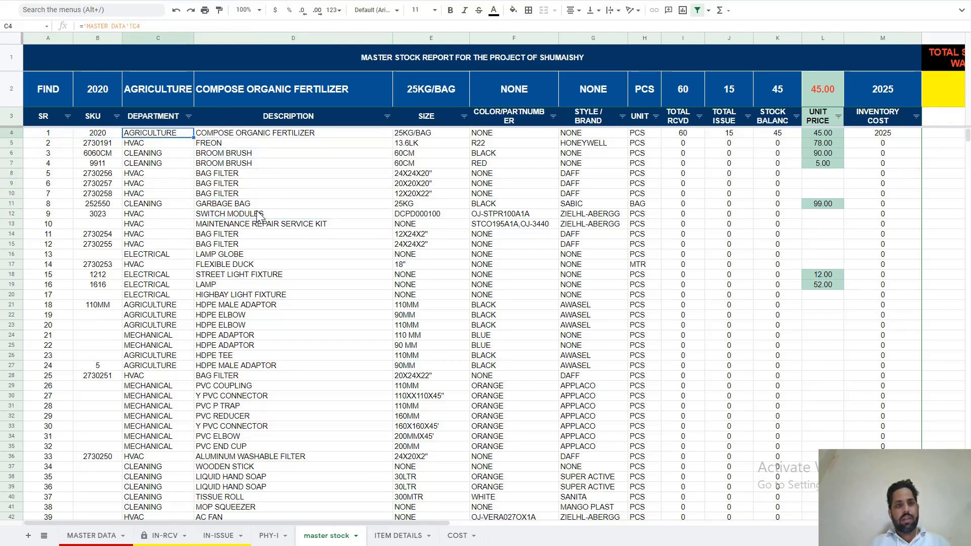
{"action": "key", "text": "Right"}
{"action": "key", "text": "Right"}
{"action": "key", "text": "Right"}
{"action": "key", "text": "Right"}
{"action": "key", "text": "Right"}
{"action": "key", "text": "Right"}
{"action": "key", "text": "Right"}
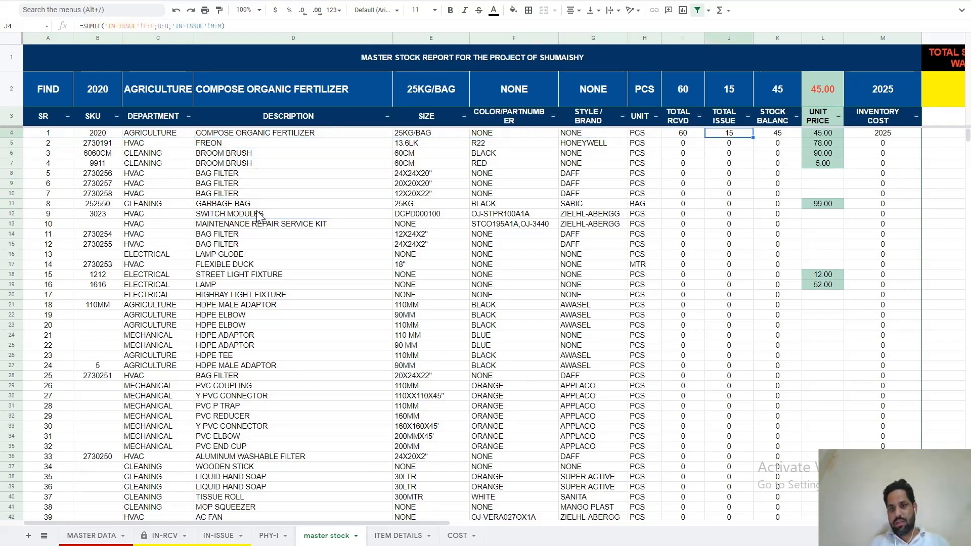
Examine SKU 2020's master stock entry field by field, from the item description through stock balance, unit price and inventory cost.
{"action": "key", "text": "Left"}
{"action": "key", "text": "Left"}
{"action": "key", "text": "Left"}
{"action": "key", "text": "Left"}
{"action": "key", "text": "Left"}
{"action": "key", "text": "Left"}
{"action": "key", "text": "Left"}
{"action": "key", "text": "Left"}
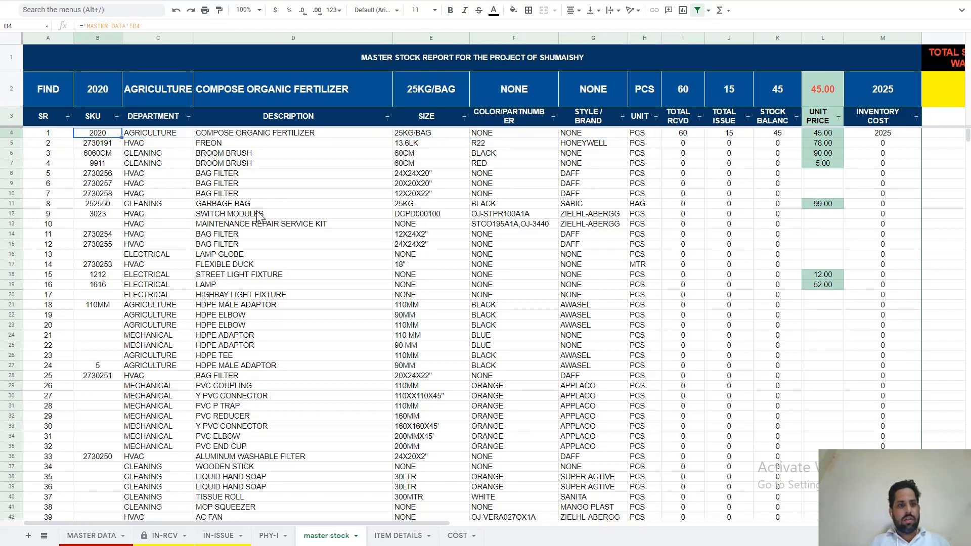
{"action": "key", "text": "Right"}
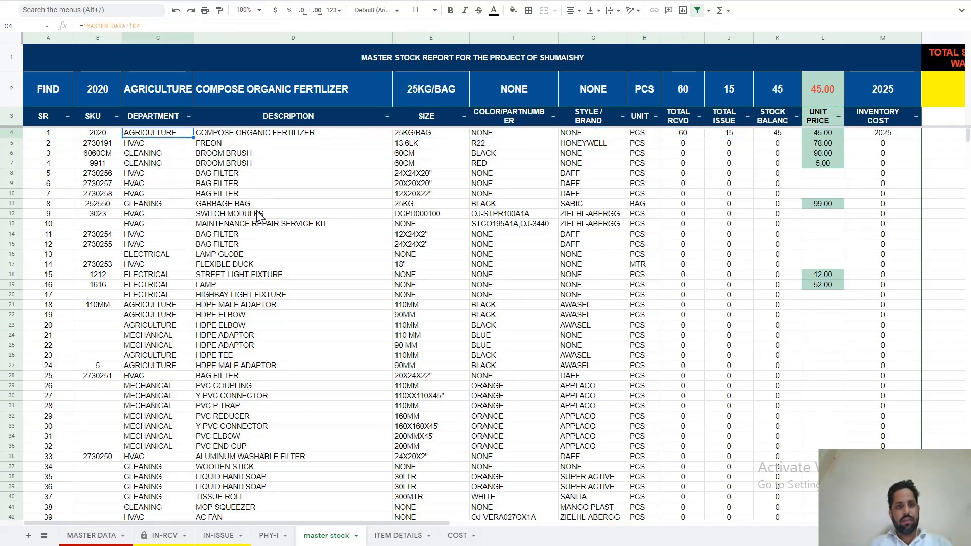
{"action": "key", "text": "Right"}
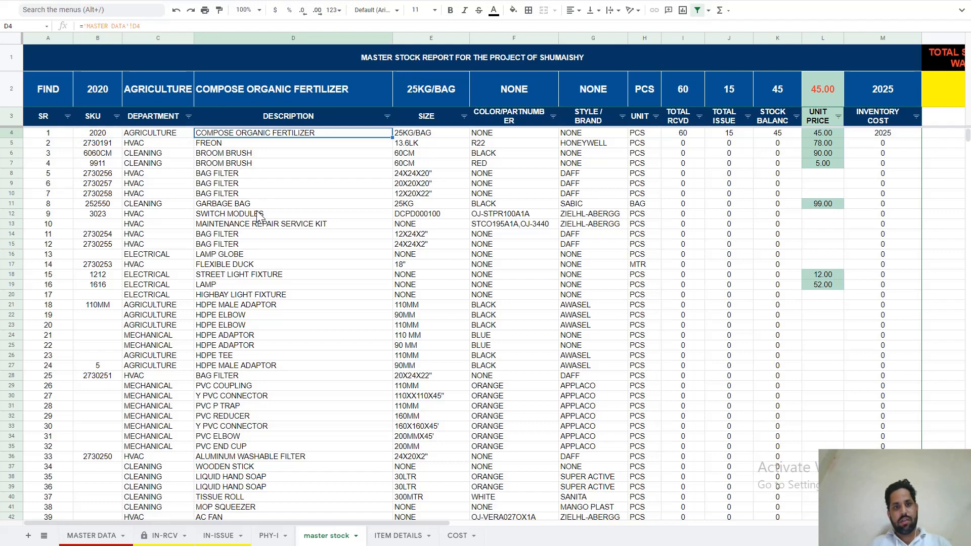
{"action": "key", "text": "Right"}
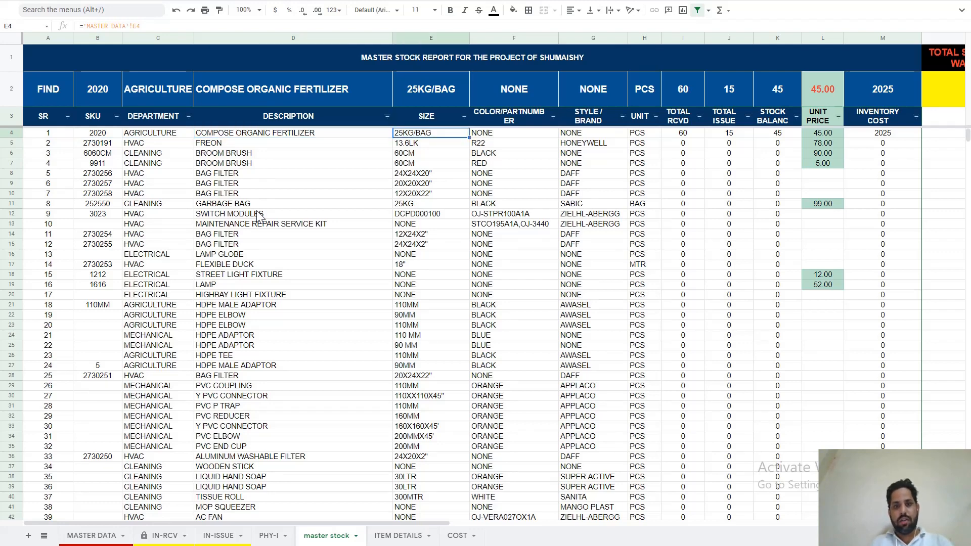
{"action": "key", "text": "Right"}
{"action": "key", "text": "Right"}
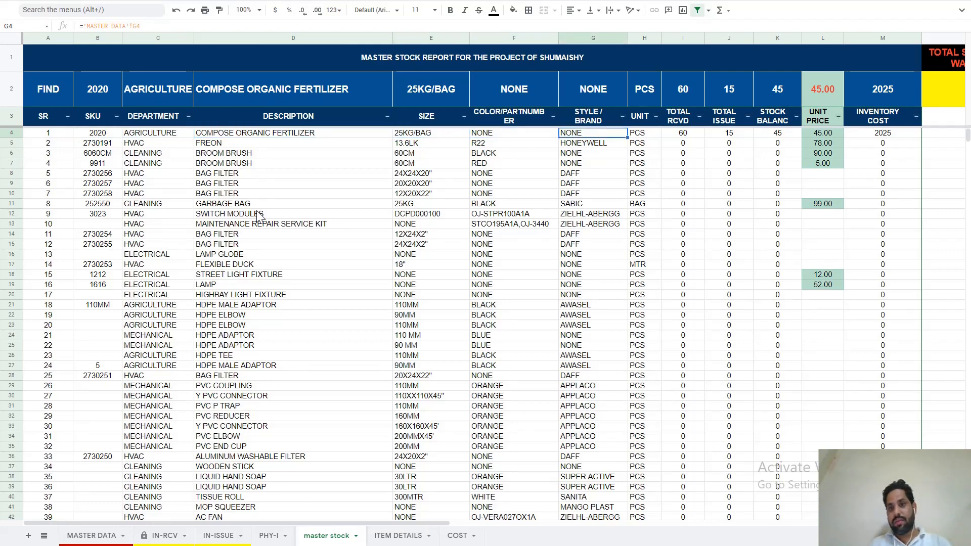
{"action": "key", "text": "Right"}
{"action": "key", "text": "Right"}
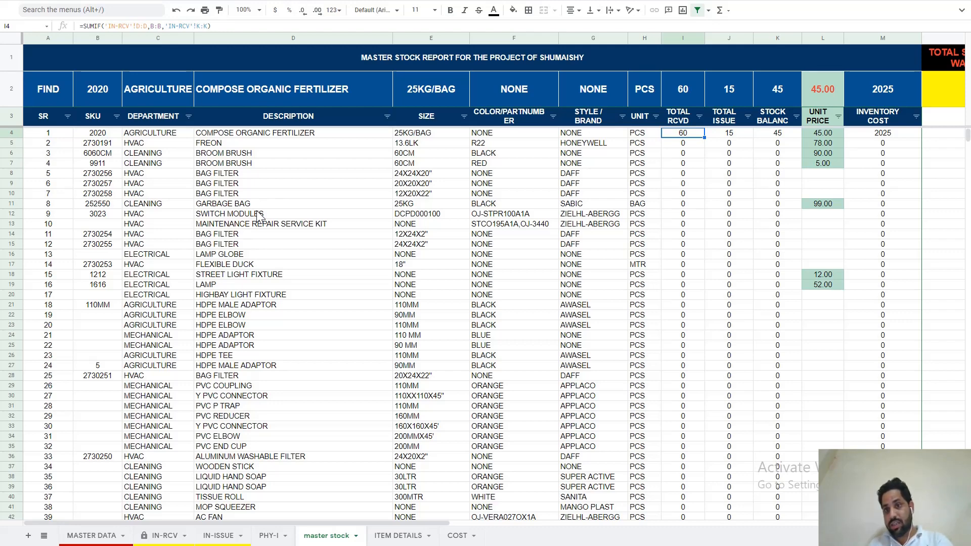
{"action": "key", "text": "Right"}
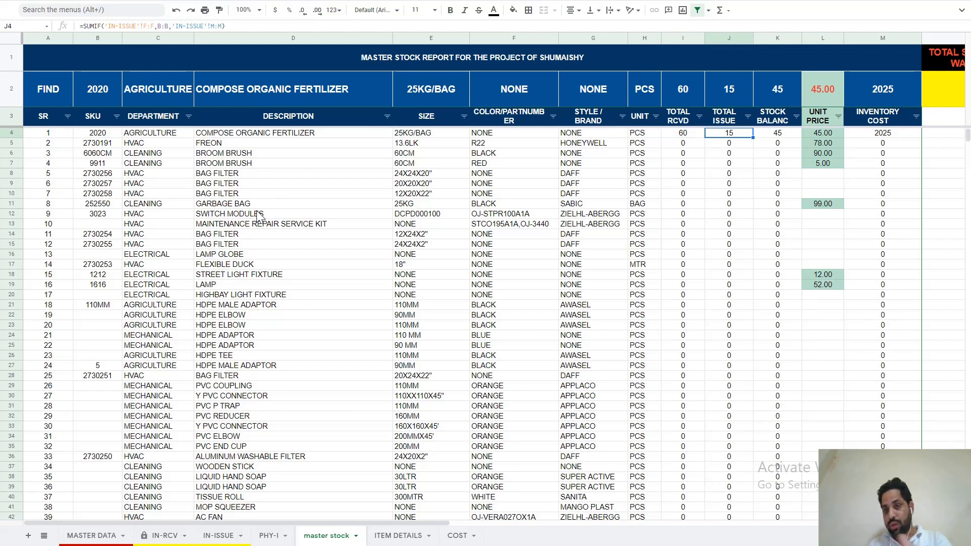
{"action": "key", "text": "Right"}
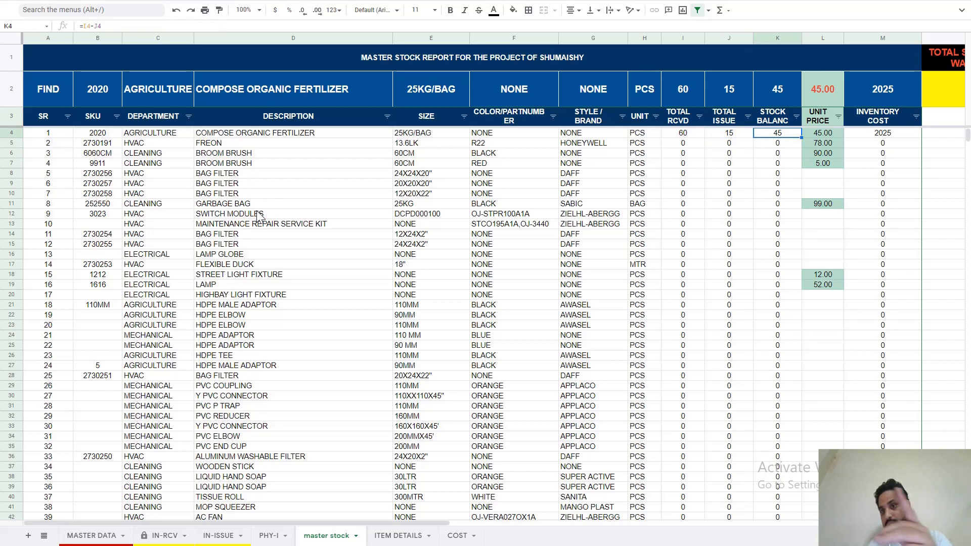
{"action": "key", "text": "Right"}
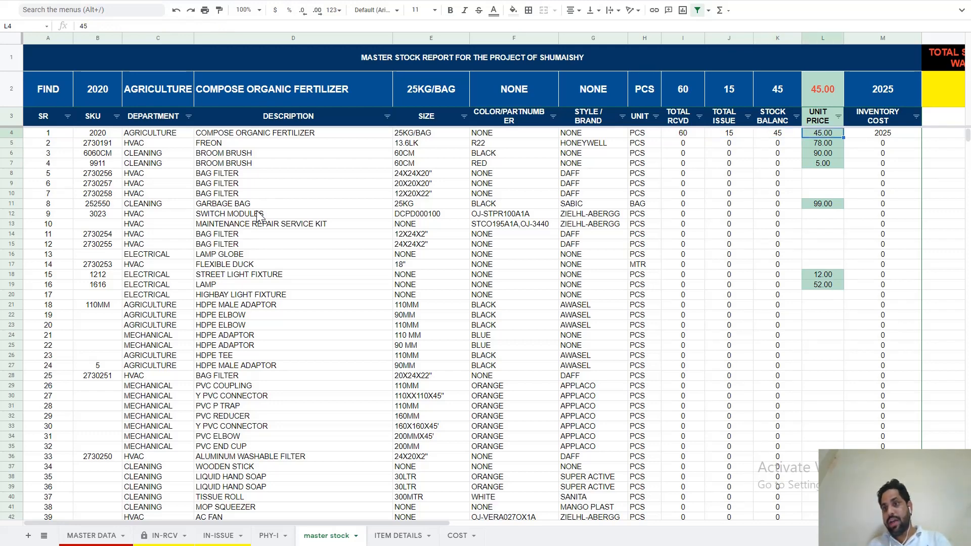
{"action": "key", "text": "Right"}
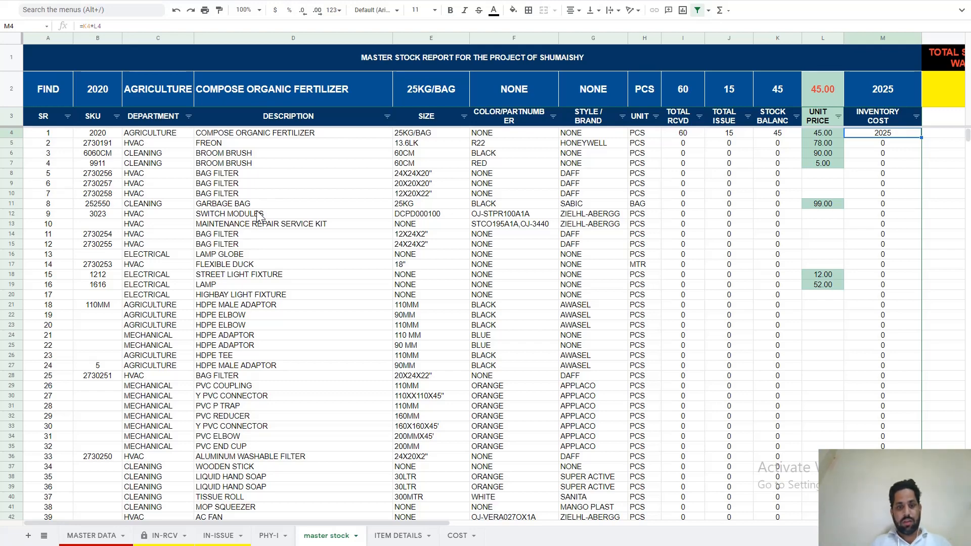
Look up SKU 2020 in the English item details on the ITEM DETAILS sheet.
{"action": "left_click", "coordinate": [396, 537]}
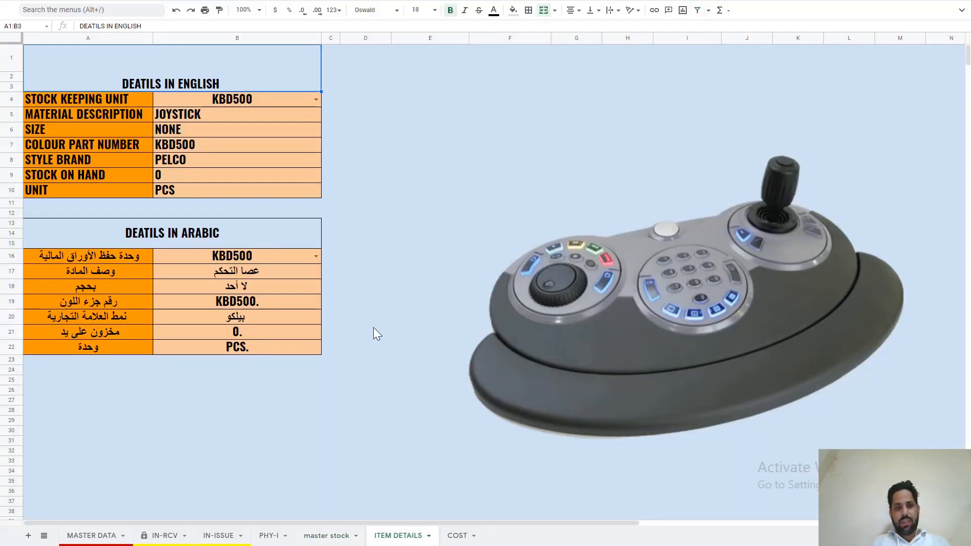
{"action": "left_click", "coordinate": [317, 100]}
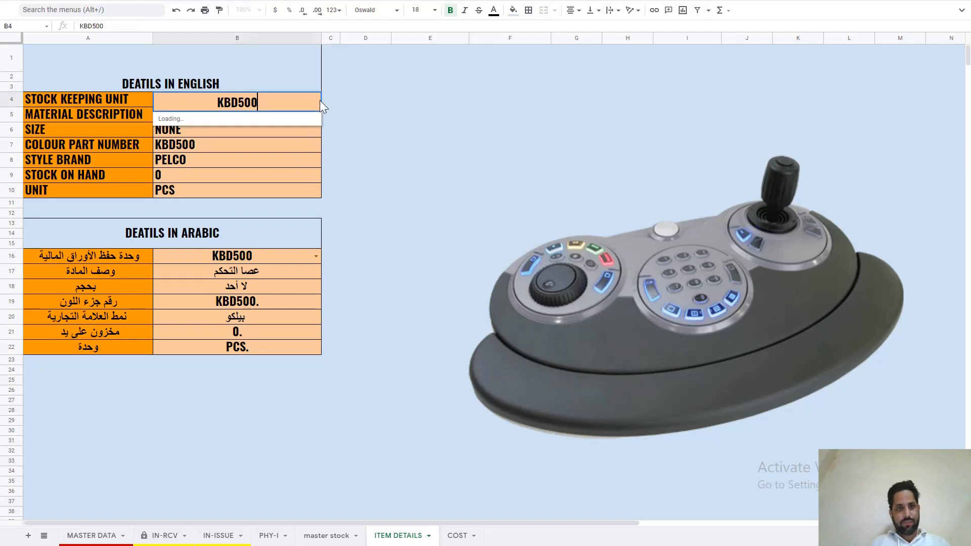
{"action": "key", "text": "BackSpace"}
{"action": "key", "text": "BackSpace"}
{"action": "key", "text": "BackSpace"}
{"action": "key", "text": "BackSpace"}
{"action": "key", "text": "BackSpace"}
{"action": "key", "text": "BackSpace"}
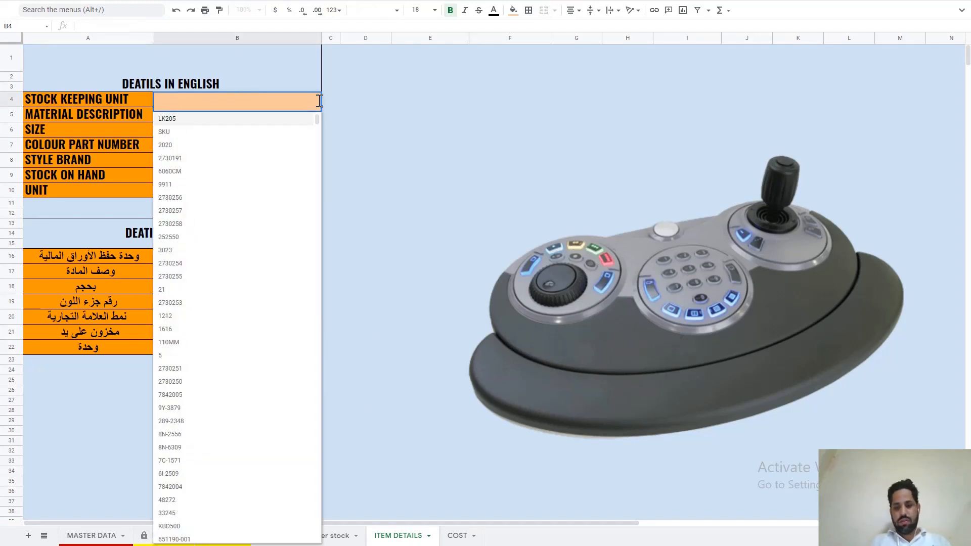
{"action": "type", "text": "2020"}
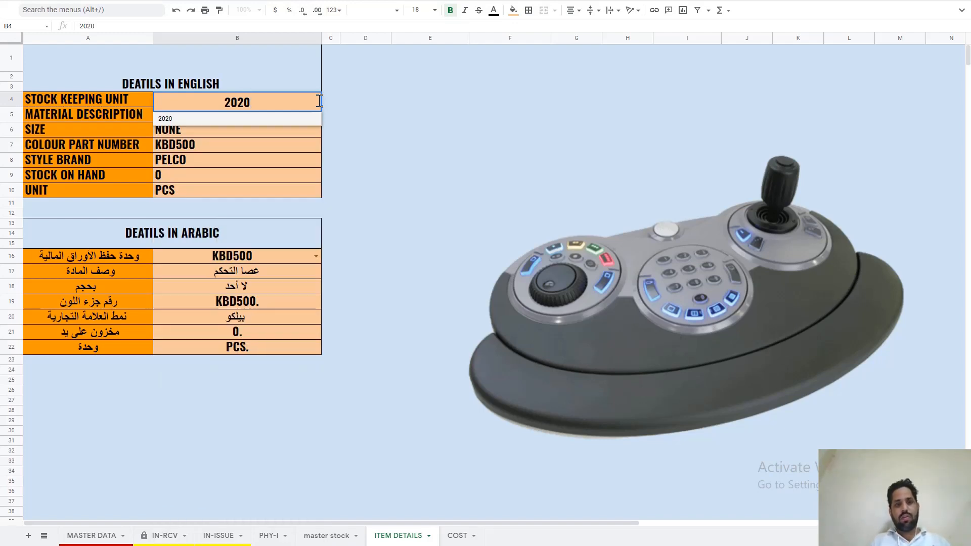
{"action": "left_click", "coordinate": [326, 101]}
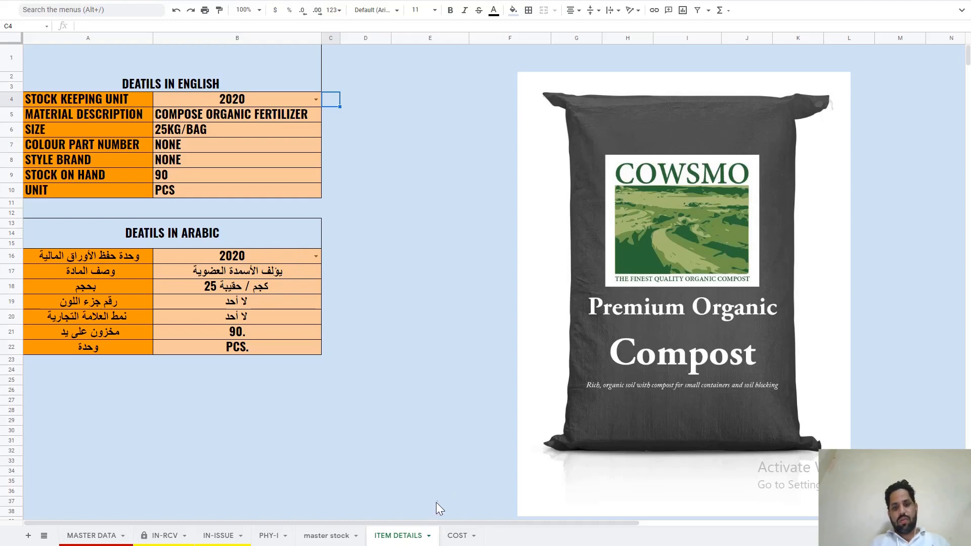
Examine the AGRICULTURE department's number of items and inventory cost on the COST sheet.
{"action": "left_click", "coordinate": [459, 536]}
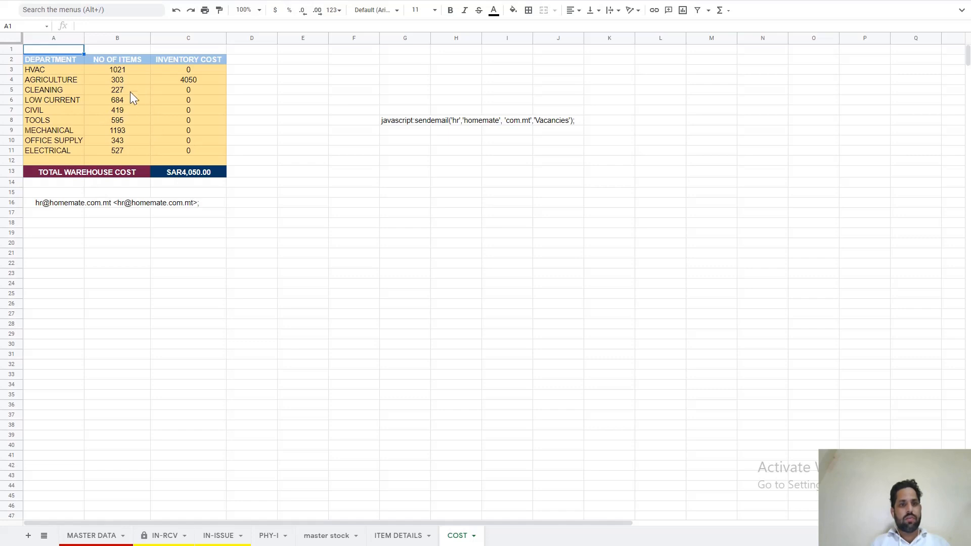
{"action": "left_click", "coordinate": [62, 77]}
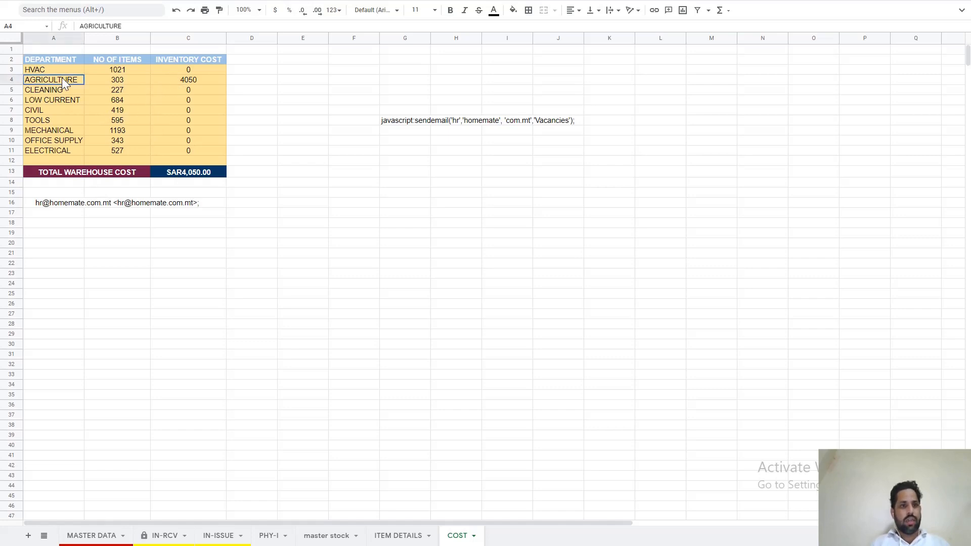
{"action": "key", "text": "Right"}
{"action": "key", "text": "Right"}
{"action": "key", "text": "Left"}
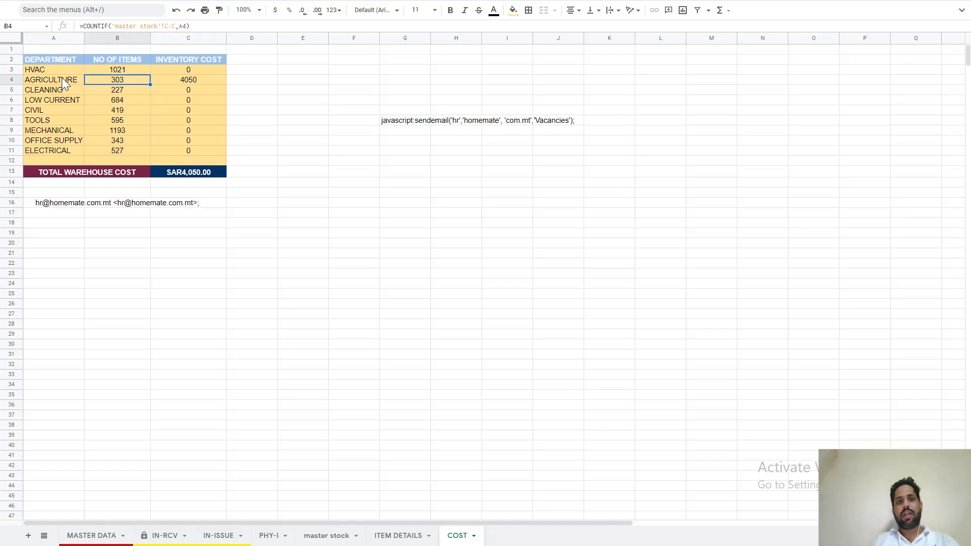
{"action": "key", "text": "Right"}
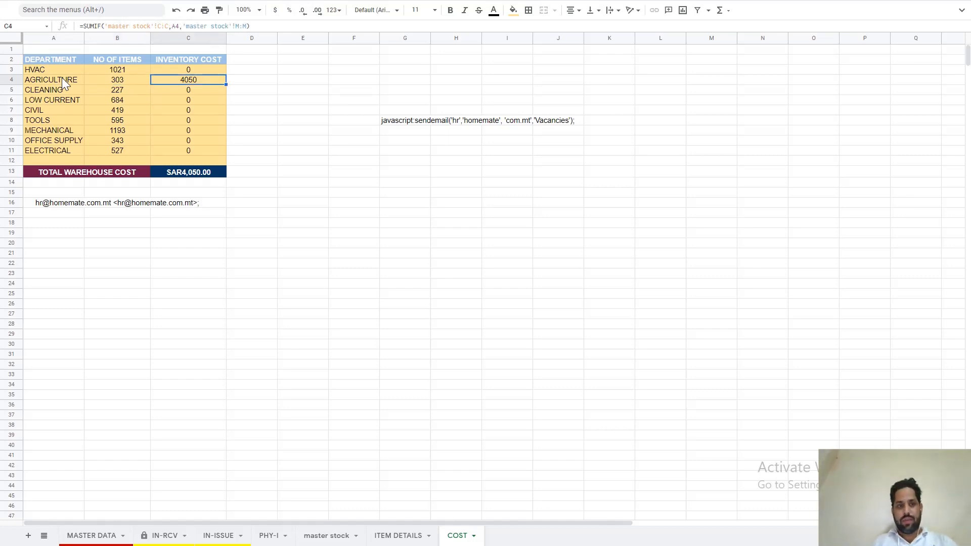
{"action": "key", "text": "Right"}
{"action": "key", "text": "Left"}
{"action": "key", "text": "Left"}
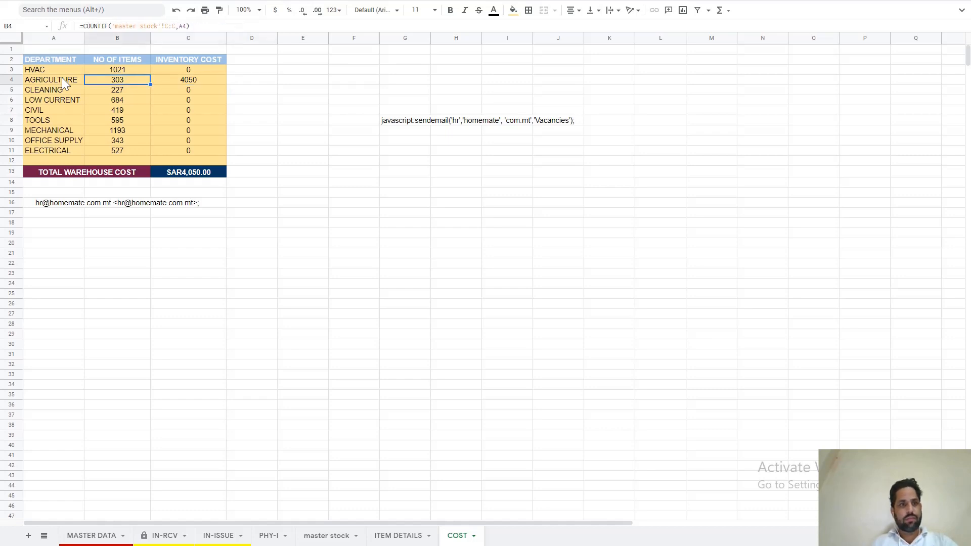
{"action": "key", "text": "Left"}
{"action": "key", "text": "Right"}
{"action": "key", "text": "Right"}
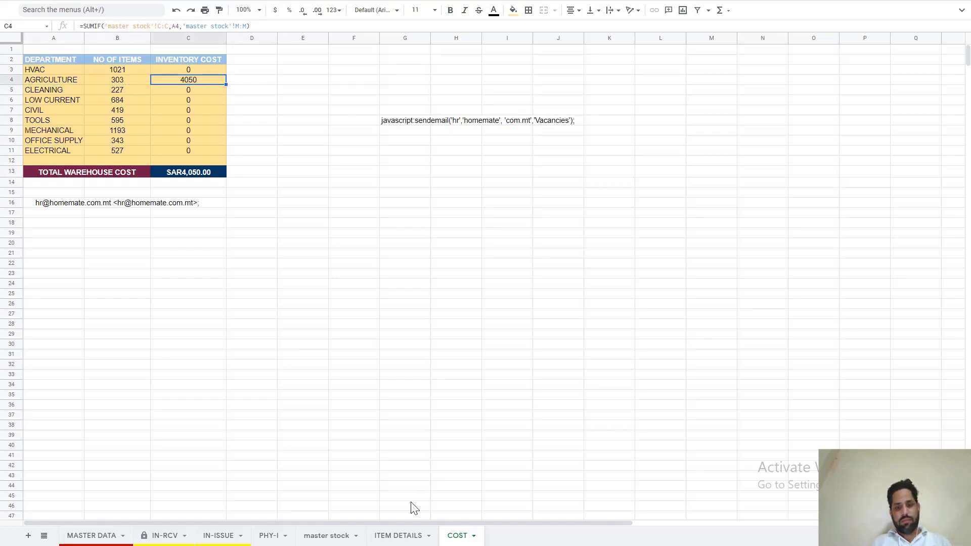
Look back over the ITEM DETAILS, master stock, MASTER DATA and IN-RCV sheets.
{"action": "left_click", "coordinate": [406, 538]}
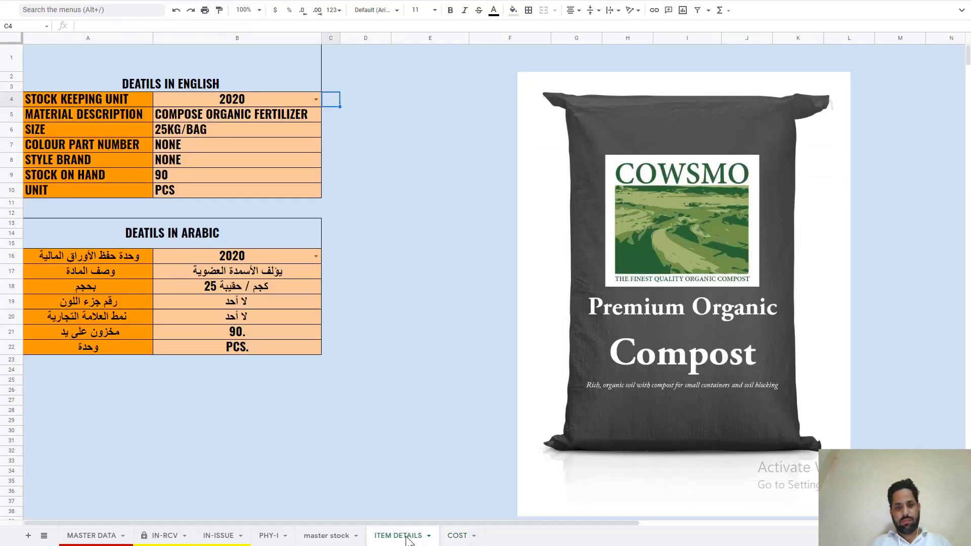
{"action": "left_click", "coordinate": [327, 537]}
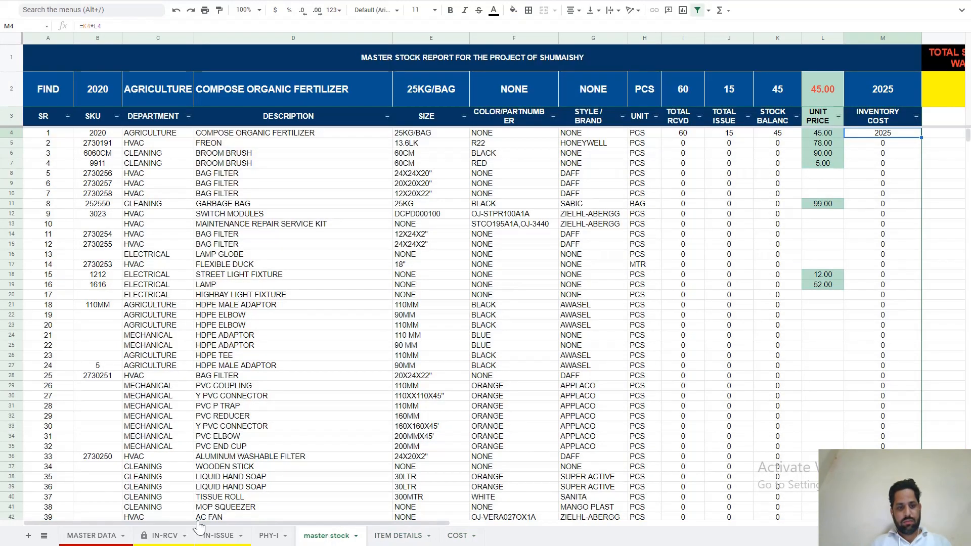
{"action": "left_click", "coordinate": [91, 536]}
{"action": "left_click", "coordinate": [229, 269]}
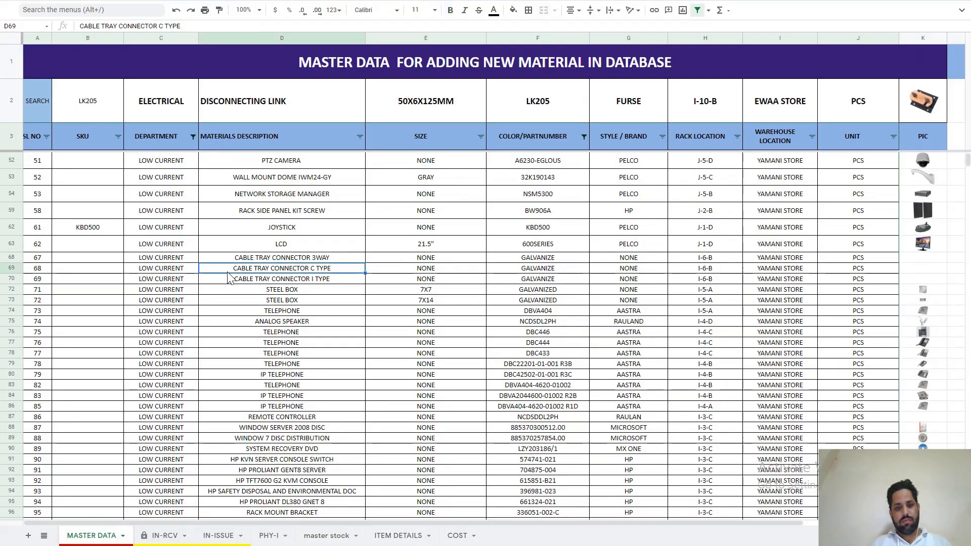
{"action": "left_click", "coordinate": [167, 536]}
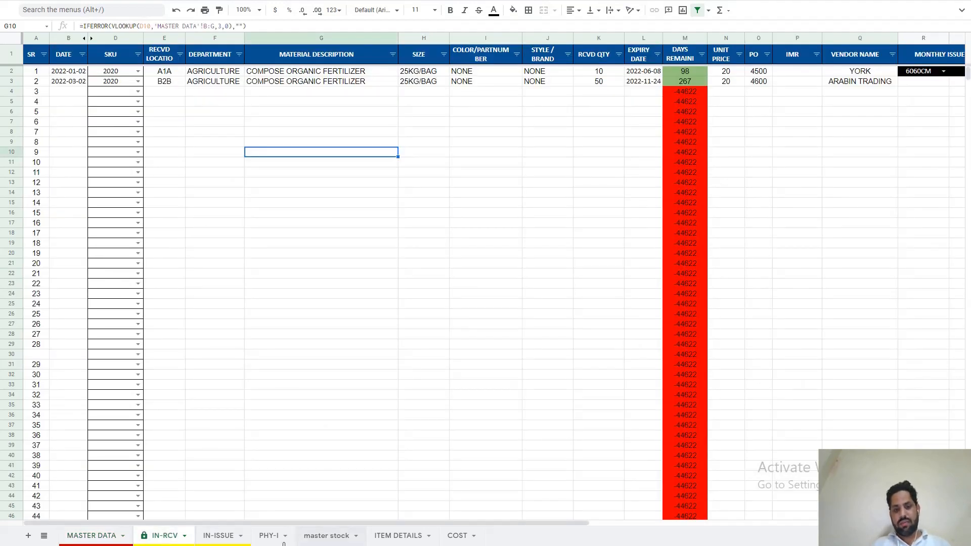
Examine the two SKU 2020 records on the PHY-I sheet and view the filter values available for LOCATION.
{"action": "left_click", "coordinate": [269, 537]}
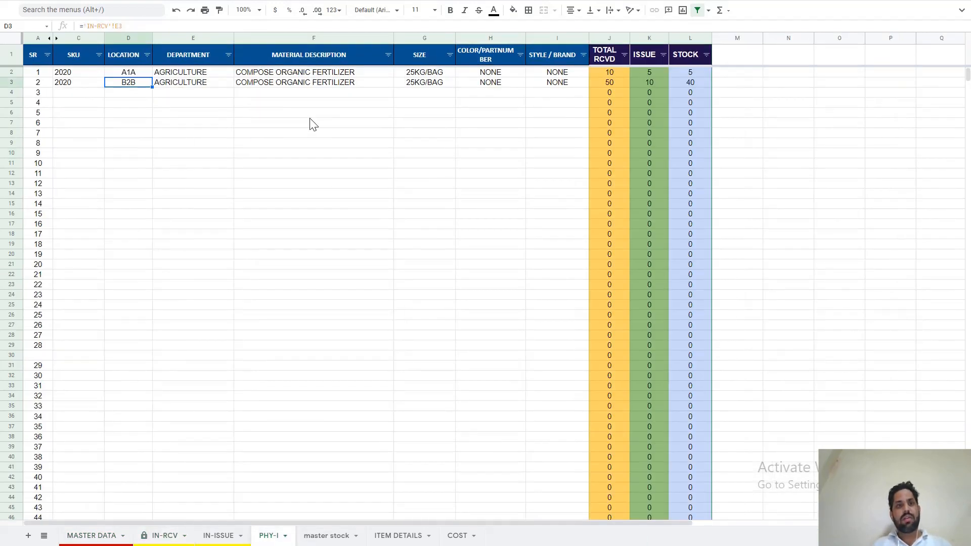
{"action": "left_click", "coordinate": [310, 118]}
{"action": "key", "text": "Up"}
{"action": "key", "text": "Up"}
{"action": "key", "text": "Up"}
{"action": "key", "text": "Up"}
{"action": "key", "text": "Right"}
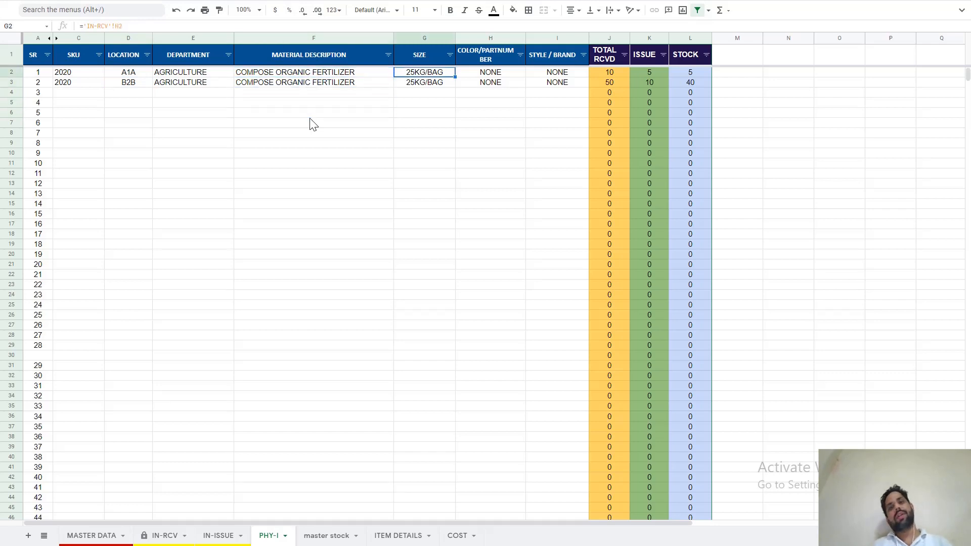
{"action": "key", "text": "Right"}
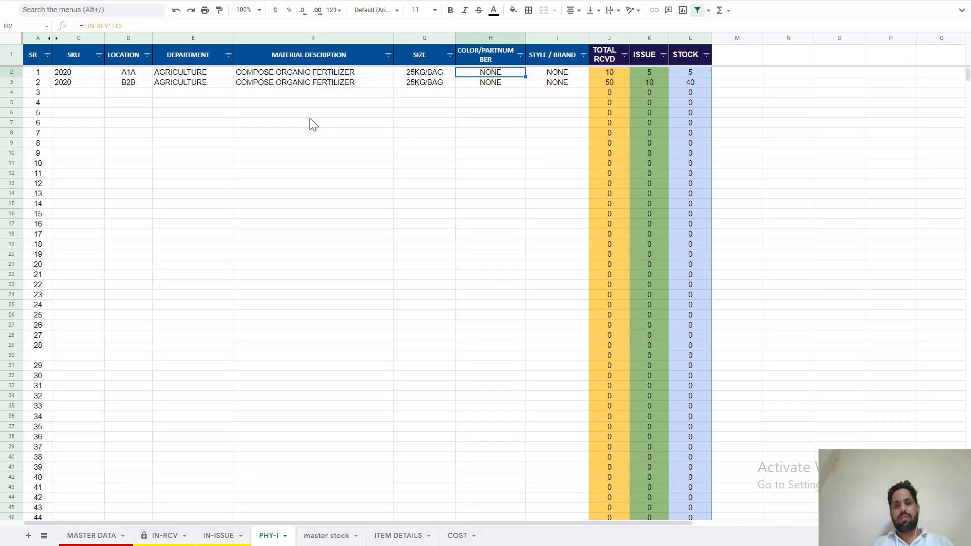
{"action": "key", "text": "Down"}
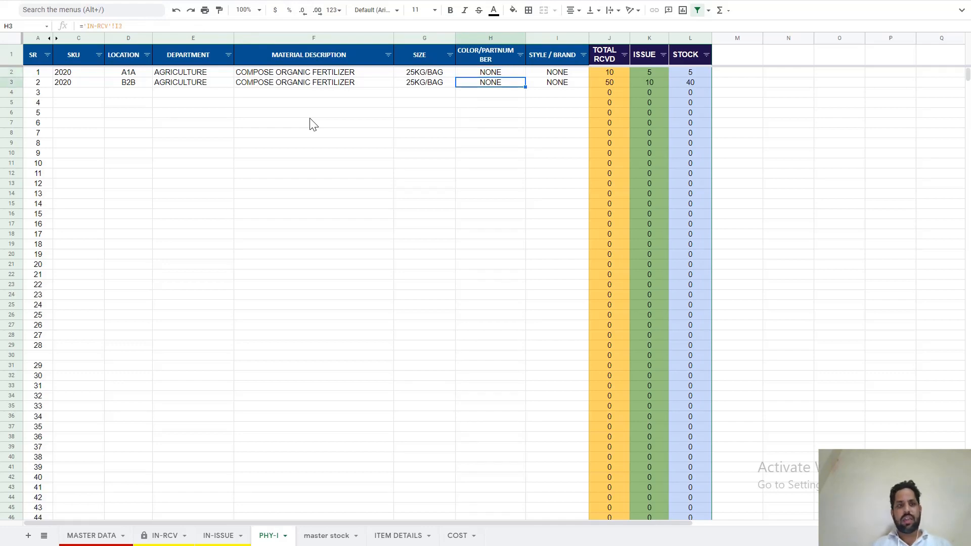
{"action": "left_click", "coordinate": [146, 56]}
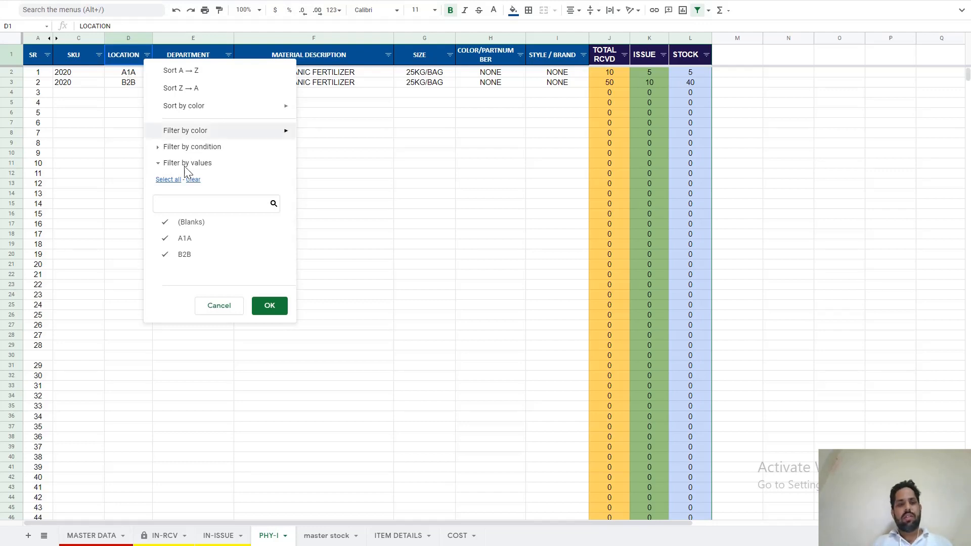
{"action": "left_click", "coordinate": [221, 309]}
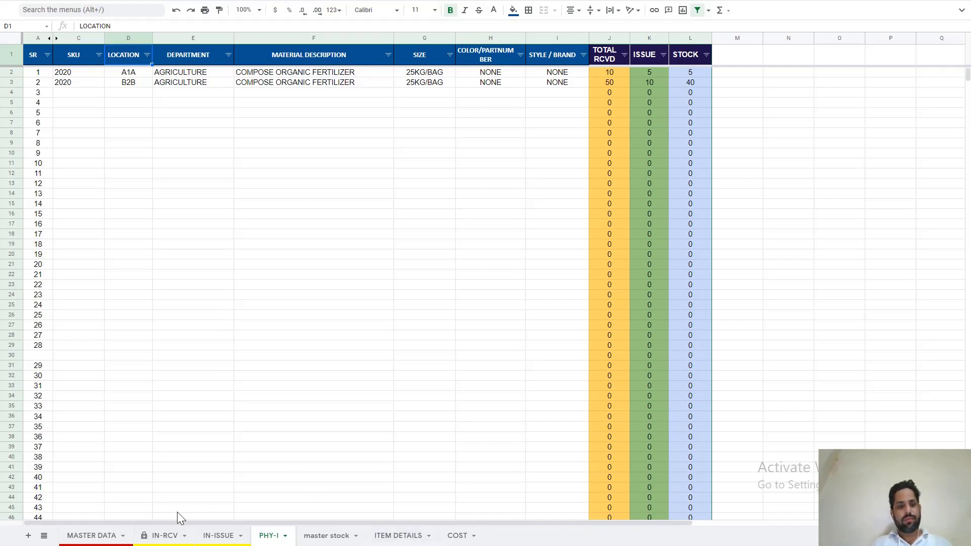
Look through the SKU column of the MASTER DATA sheet up to its header, and leave full-screen view.
{"action": "left_click", "coordinate": [106, 540]}
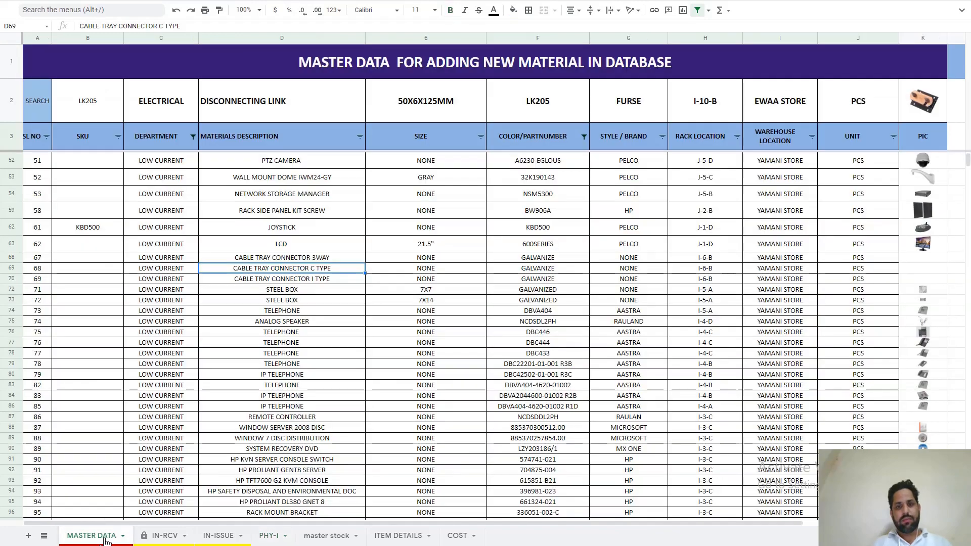
{"action": "left_click", "coordinate": [377, 397]}
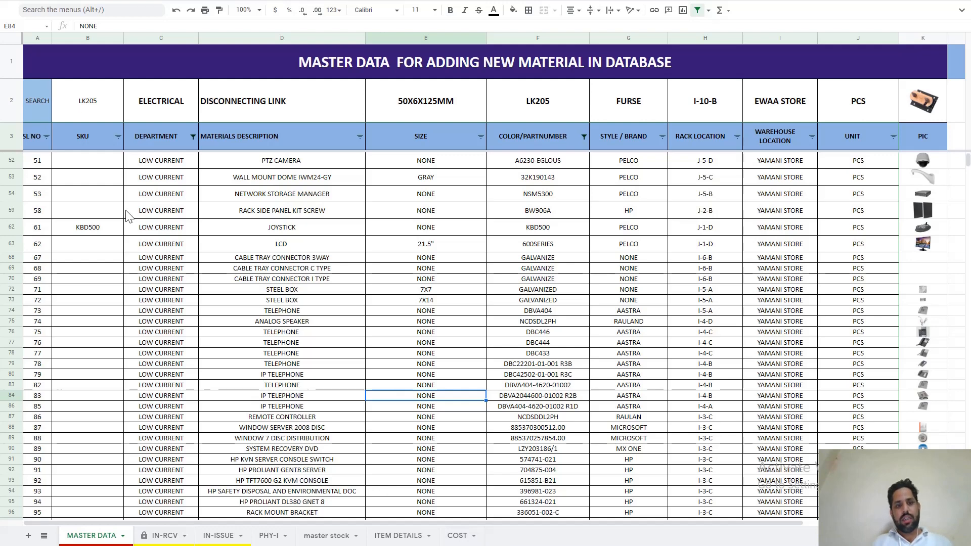
{"action": "key", "text": "Left"}
{"action": "key", "text": "Left"}
{"action": "key", "text": "Left"}
{"action": "key", "text": "ctrl+Up"}
{"action": "key", "text": "Down"}
{"action": "key", "text": "Down"}
{"action": "key", "text": "Down"}
{"action": "key", "text": "Down"}
{"action": "key", "text": "Down"}
{"action": "key", "text": "Down"}
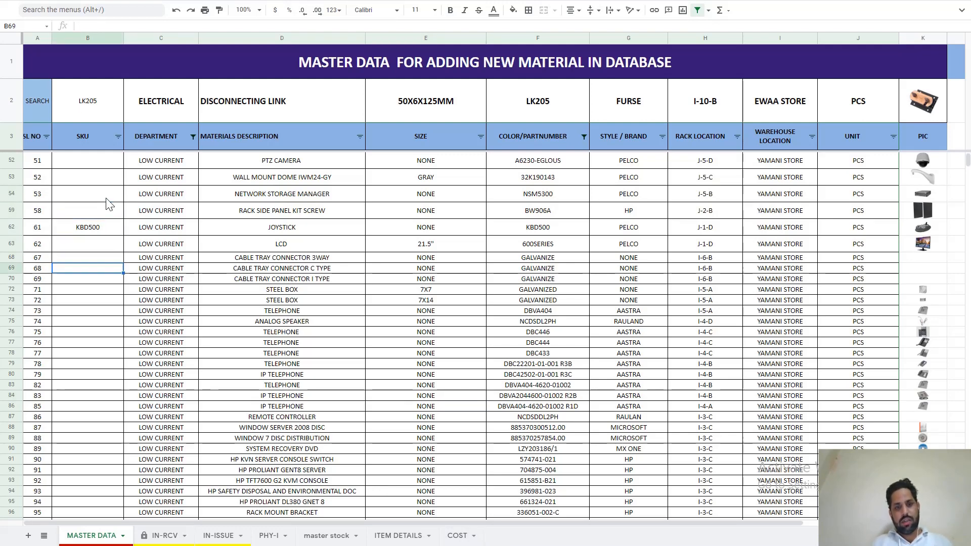
{"action": "key", "text": "Down"}
{"action": "key", "text": "Down"}
{"action": "key", "text": "Down"}
{"action": "key", "text": "Down"}
{"action": "key", "text": "Up"}
{"action": "key", "text": "Up"}
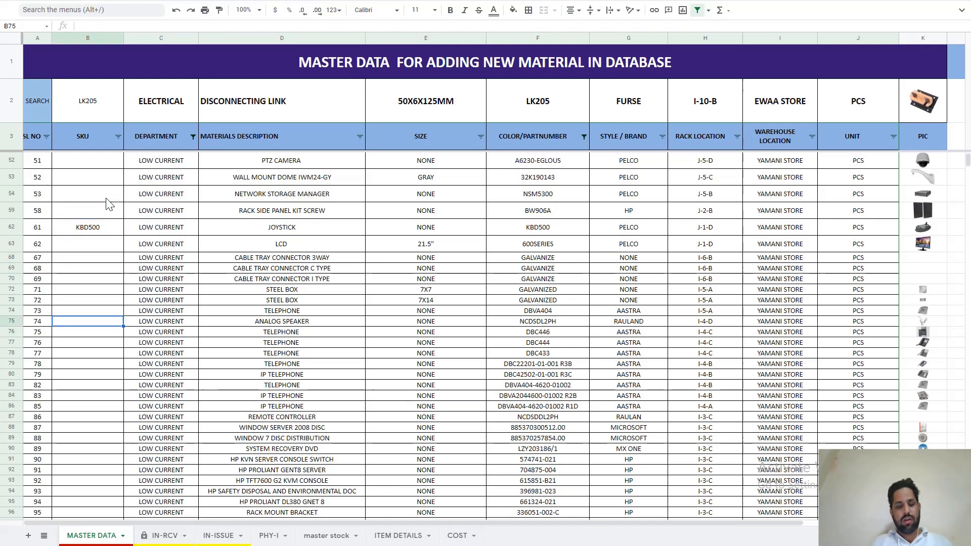
{"action": "key", "text": "ctrl+Up"}
{"action": "key", "text": "Up"}
{"action": "key", "text": "Up"}
{"action": "key", "text": "Up"}
{"action": "key", "text": "Up"}
{"action": "key", "text": "Up"}
{"action": "key", "text": "ctrl+Up"}
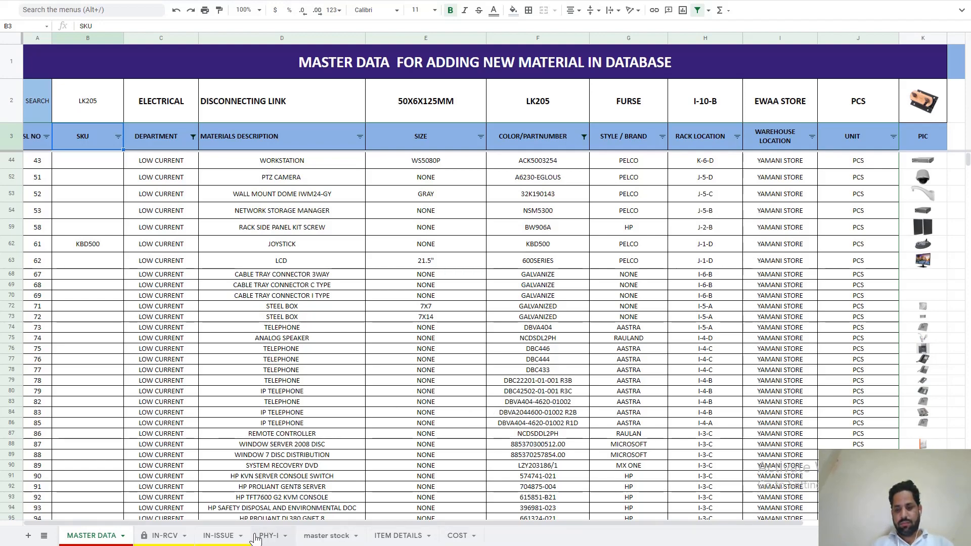
{"action": "key", "text": "F11"}
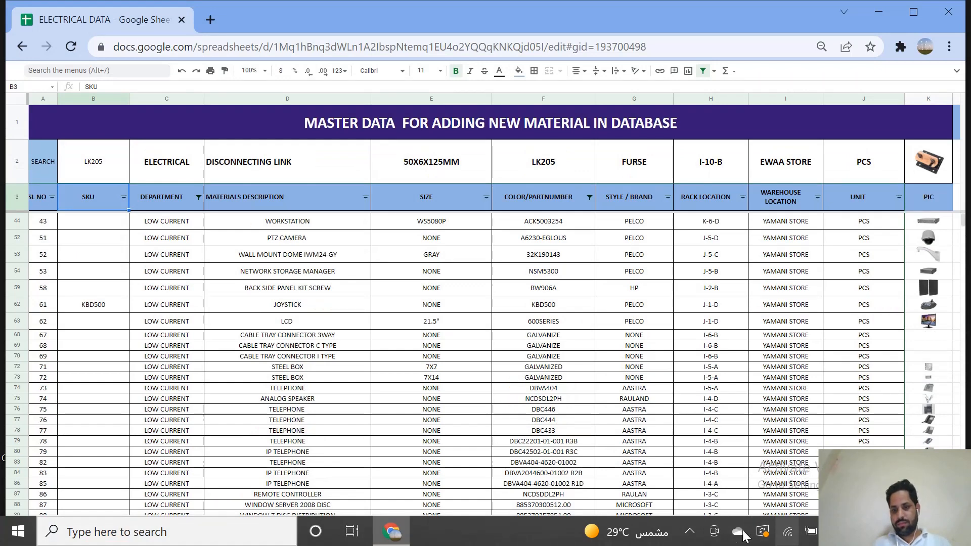